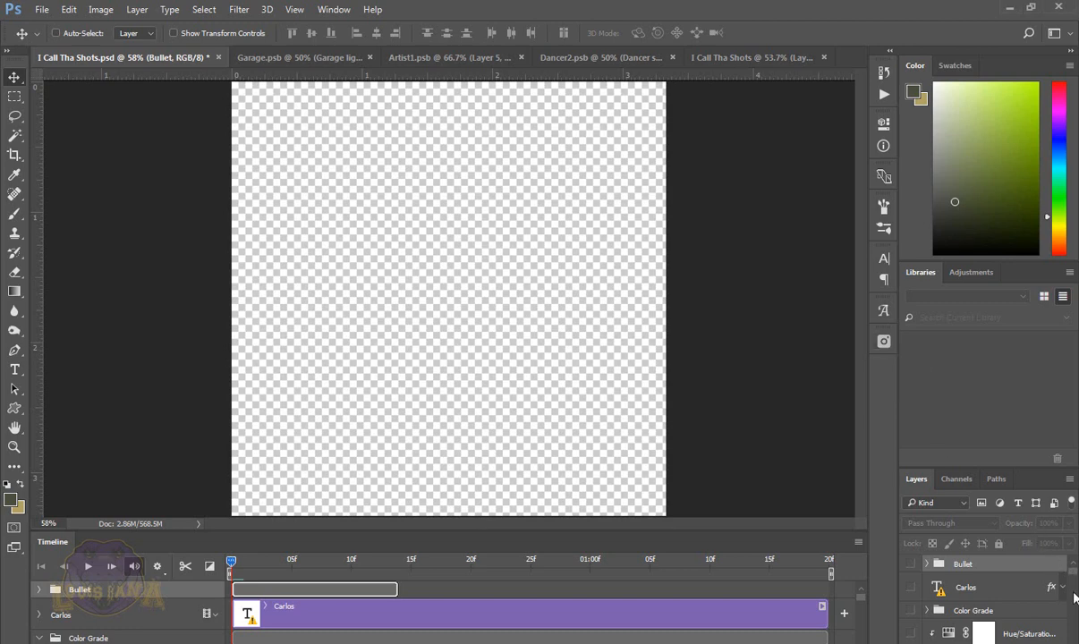
Step: Make the white background layer and the Road / BG group above it visible
{"action": "left_click_drag", "start_coordinate": [1072, 572], "coordinate": [1075, 641]}
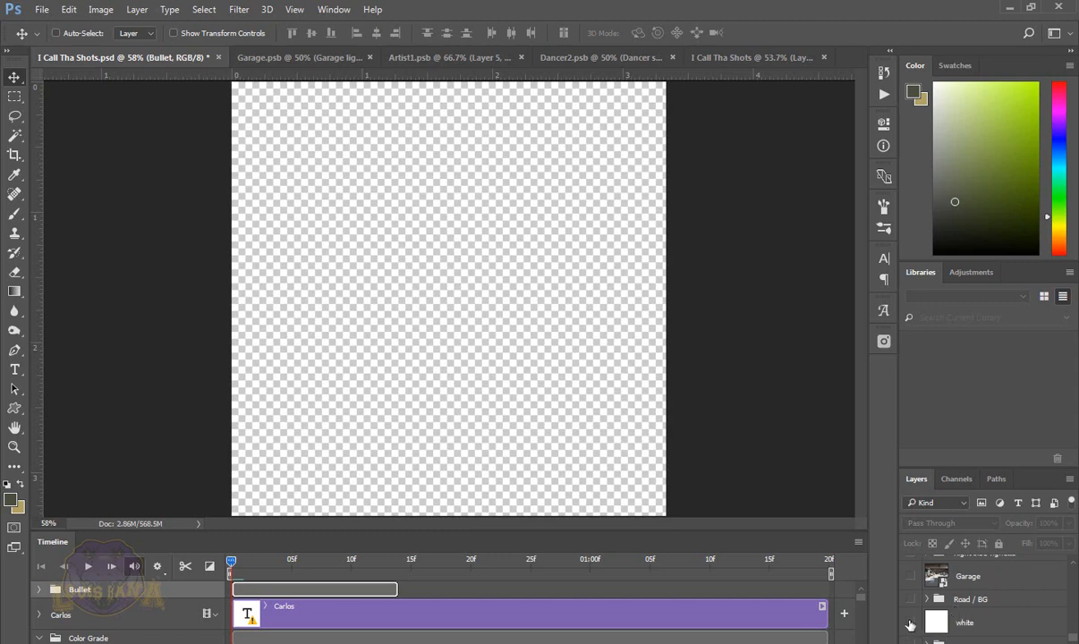
{"action": "left_click", "coordinate": [911, 623]}
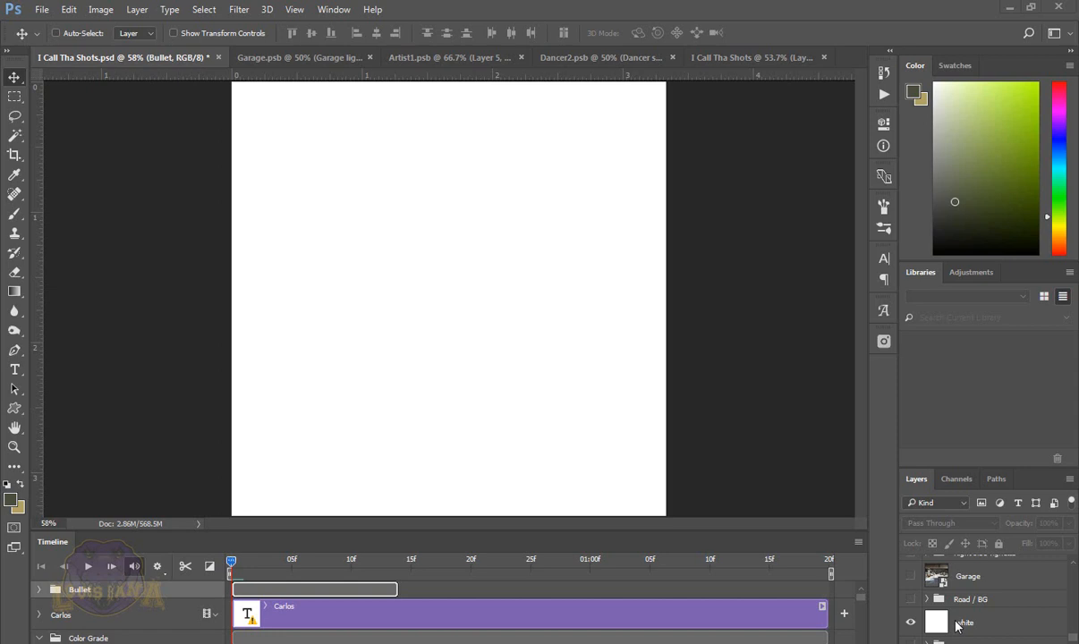
{"action": "left_click", "coordinate": [911, 602]}
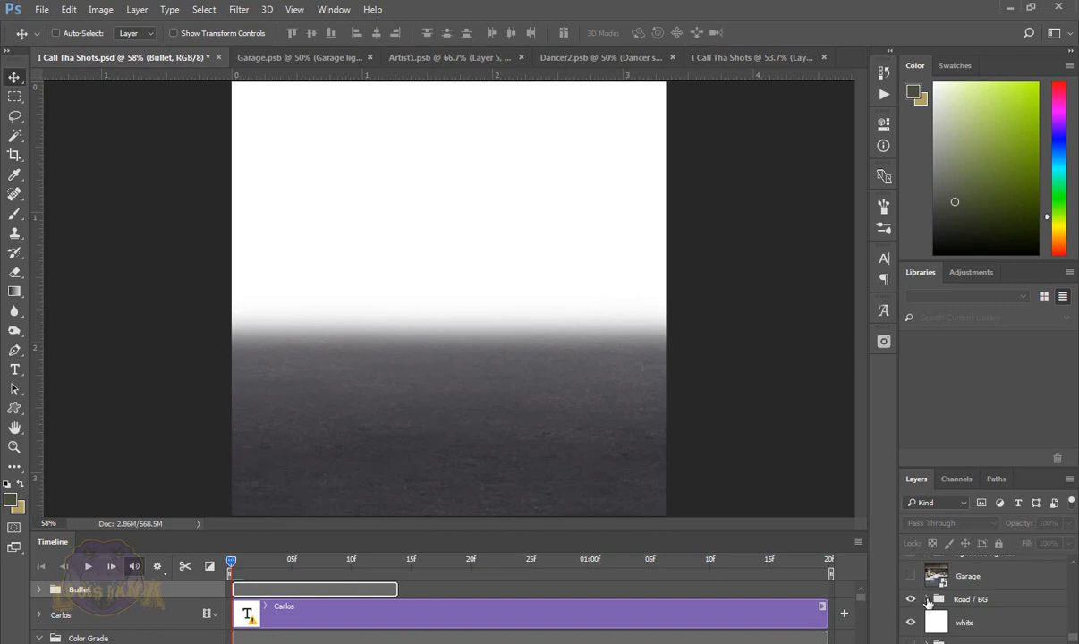
Step: Expand the Road / BG group and preview the ground without its Color Lookup adjustment and without Layer 2's mask, restoring both
{"action": "left_click", "coordinate": [928, 601]}
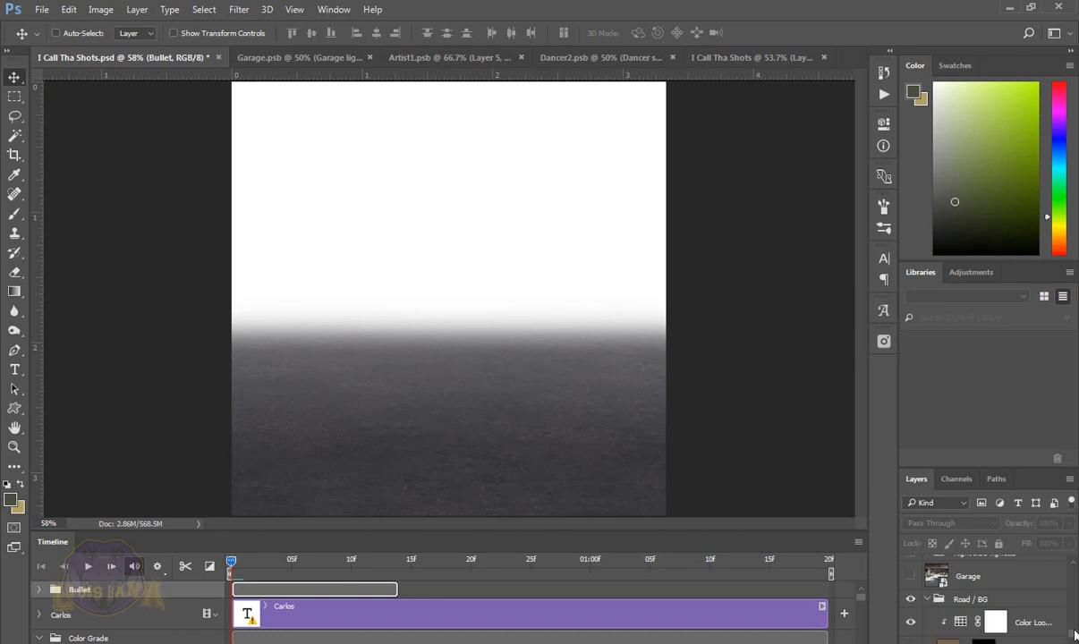
{"action": "scroll", "coordinate": [930, 572], "scroll_direction": "down", "scroll_amount": 2}
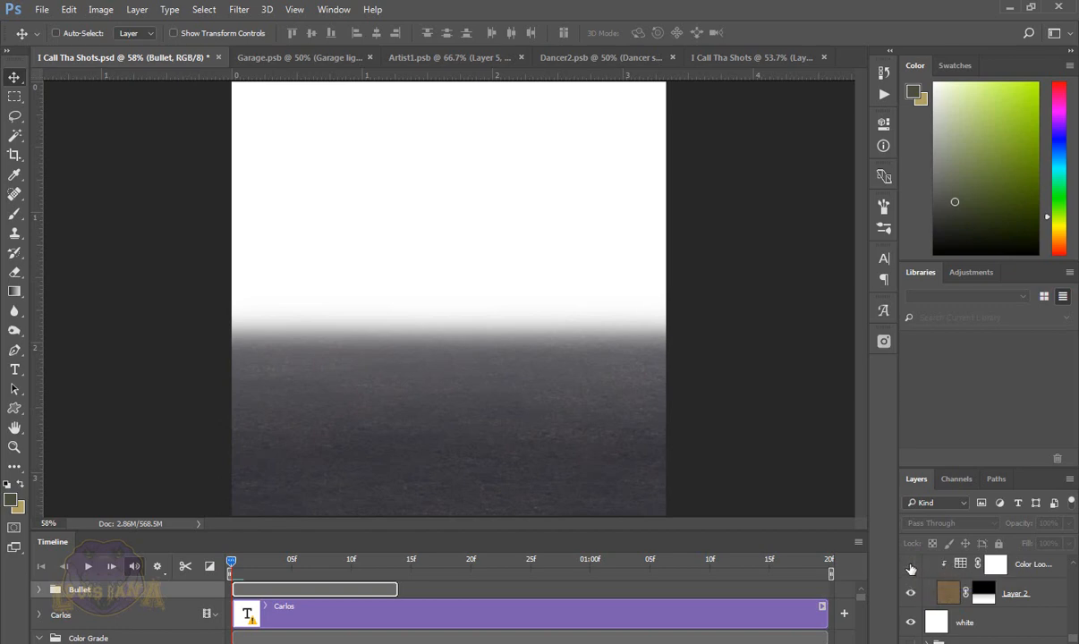
{"action": "left_click", "coordinate": [911, 564]}
{"action": "left_click", "coordinate": [984, 595]}
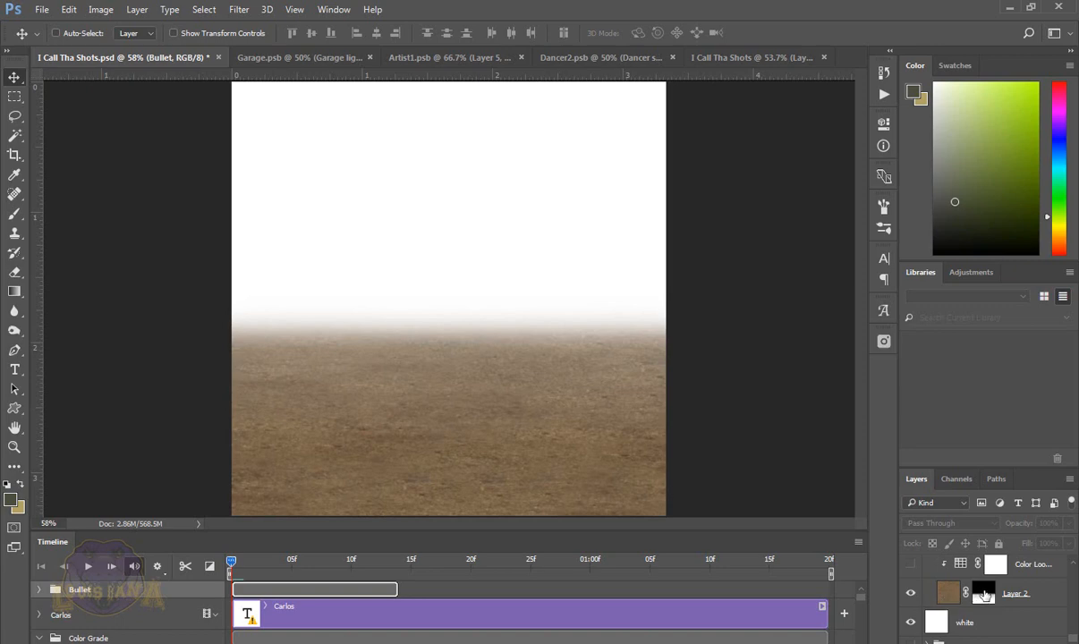
{"action": "left_click", "coordinate": [984, 595], "text": "shift"}
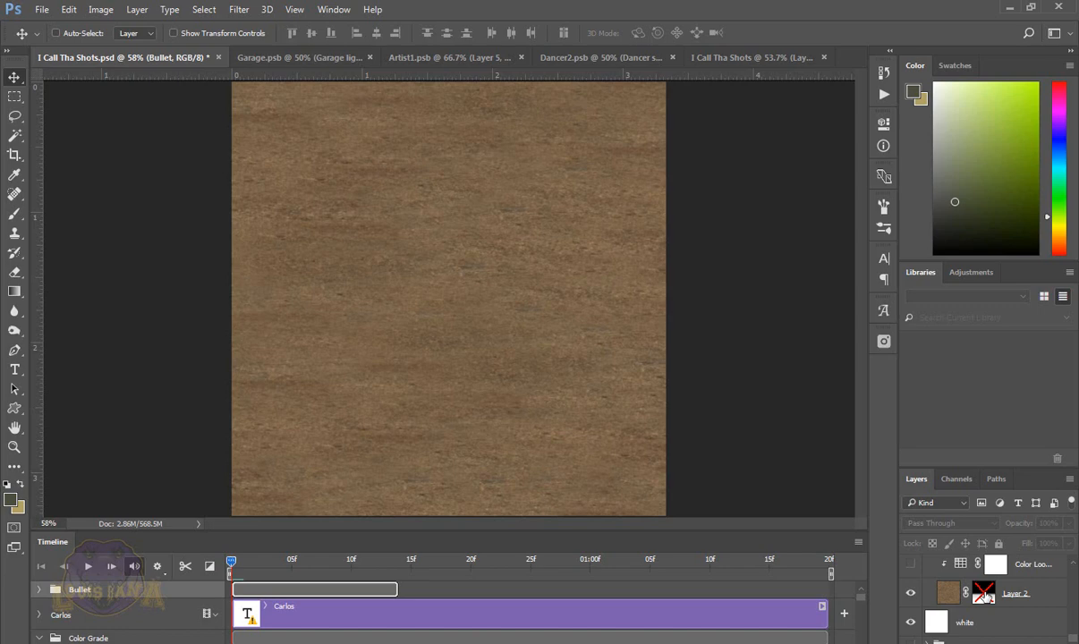
{"action": "left_click", "coordinate": [985, 596], "text": "shift"}
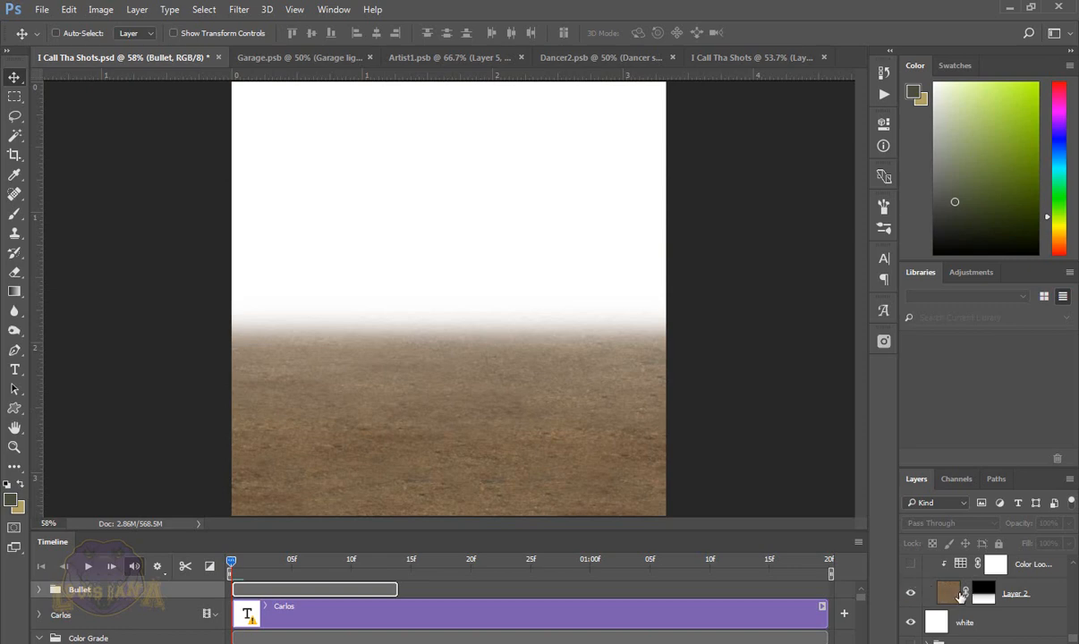
{"action": "left_click", "coordinate": [911, 565]}
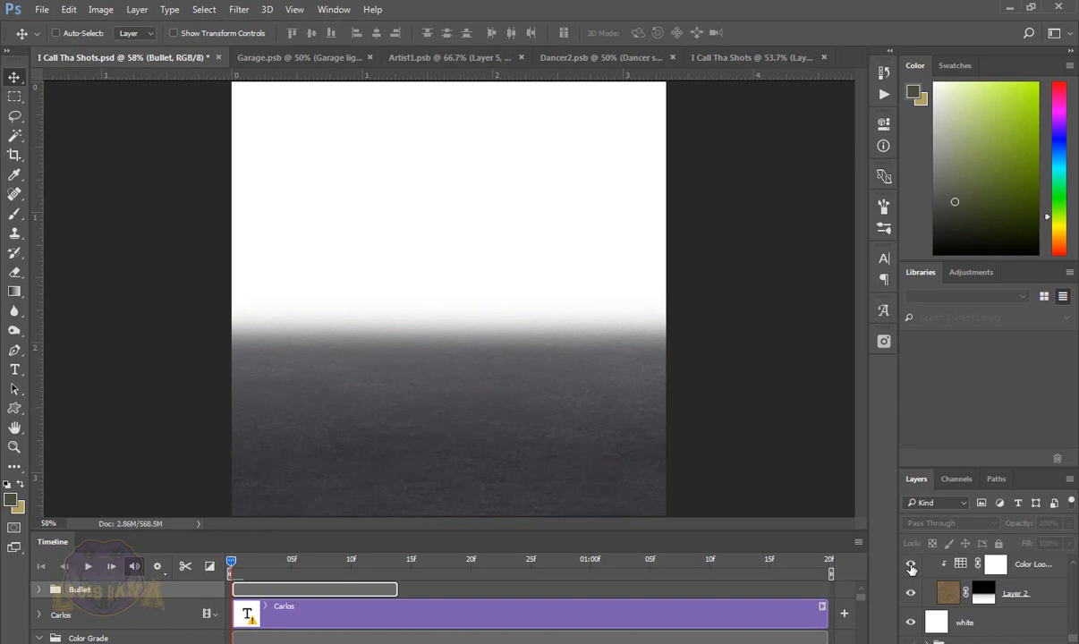
Step: Inspect the settings of the road's Color Lookup adjustment, and collapse the Road / BG group
{"action": "double_click", "coordinate": [960, 566]}
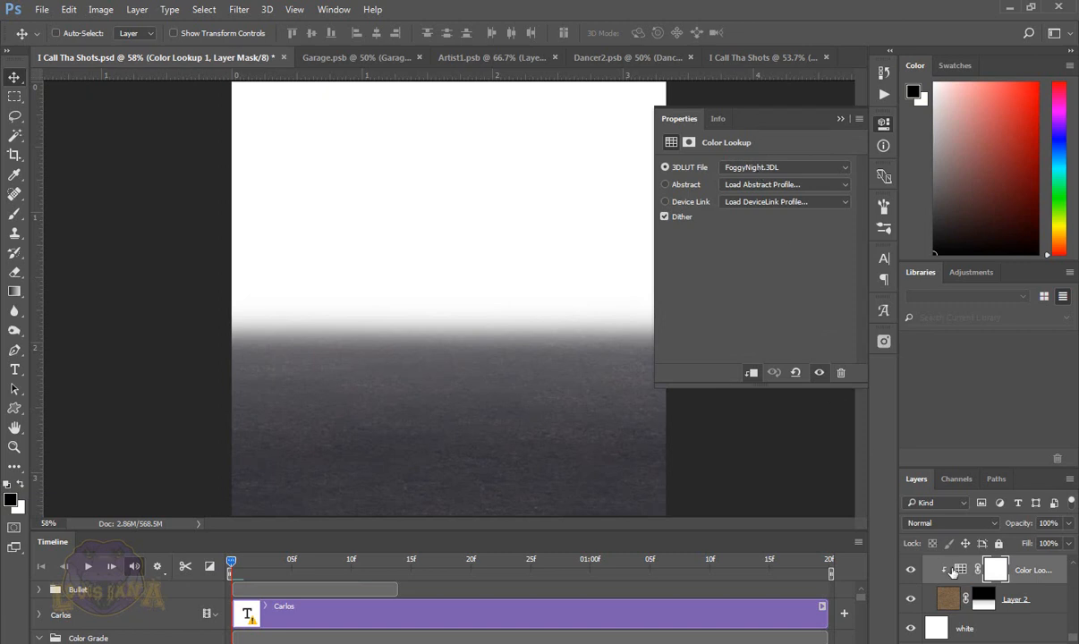
{"action": "left_click", "coordinate": [840, 118]}
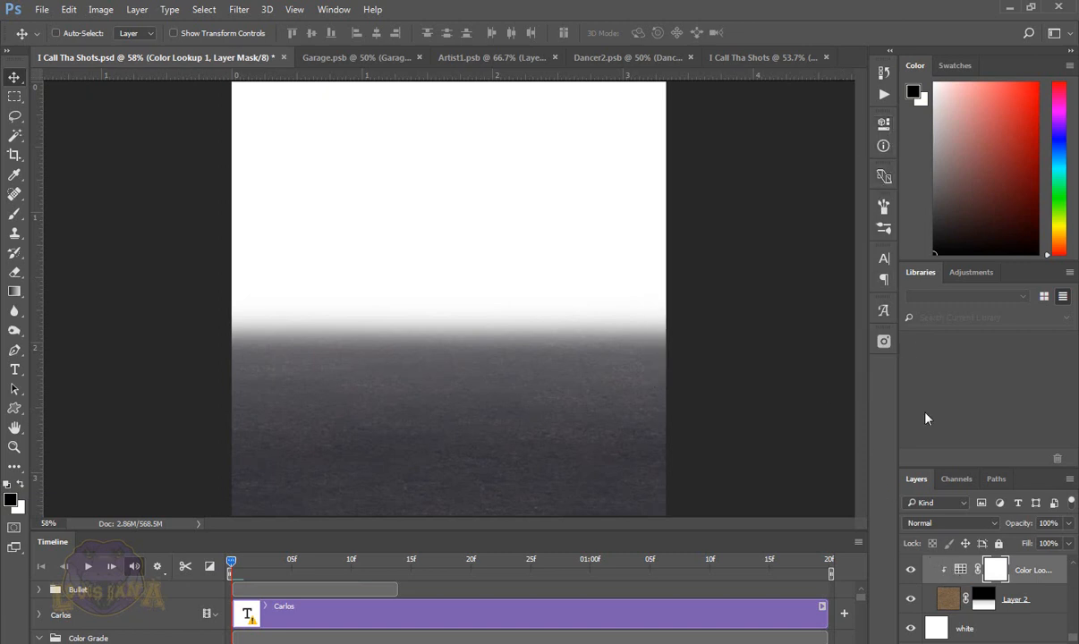
{"action": "scroll", "coordinate": [1014, 601], "scroll_direction": "up", "scroll_amount": 1}
{"action": "scroll", "coordinate": [1014, 601], "scroll_direction": "up", "scroll_amount": 1}
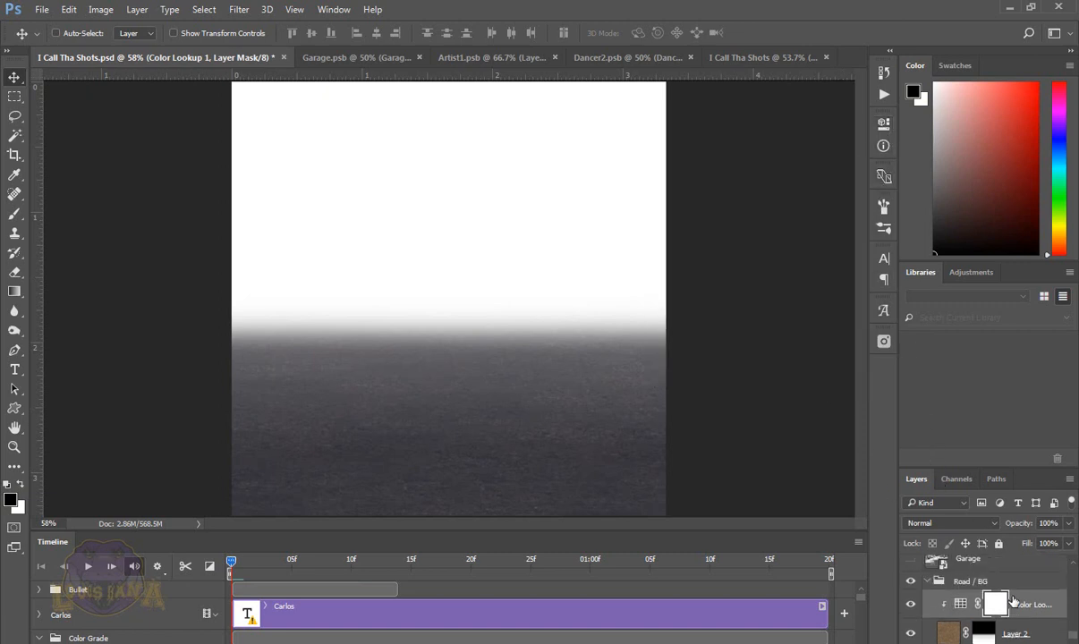
{"action": "left_click", "coordinate": [931, 587]}
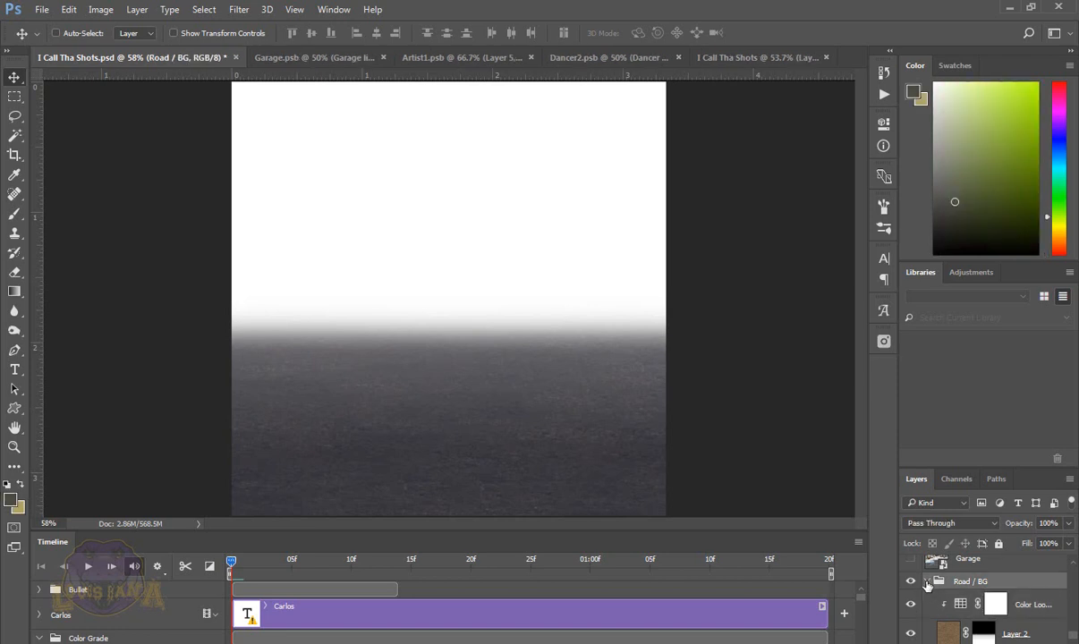
{"action": "left_click", "coordinate": [927, 582]}
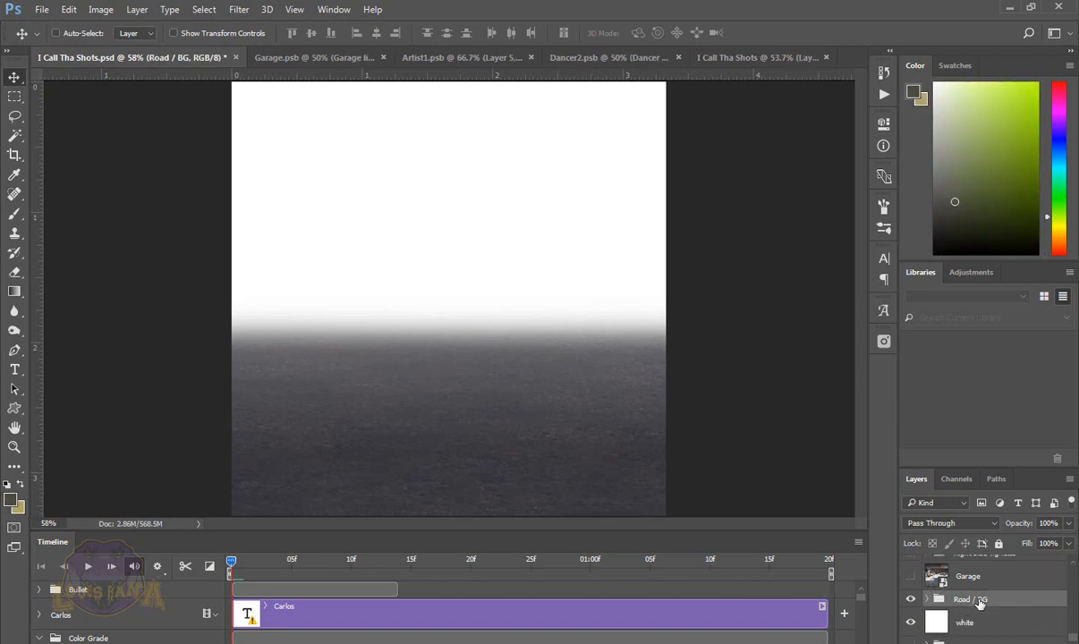
Step: Make the Garage layer visible and switch to the open Garage.psb document
{"action": "scroll", "coordinate": [982, 606], "scroll_direction": "up", "scroll_amount": 1}
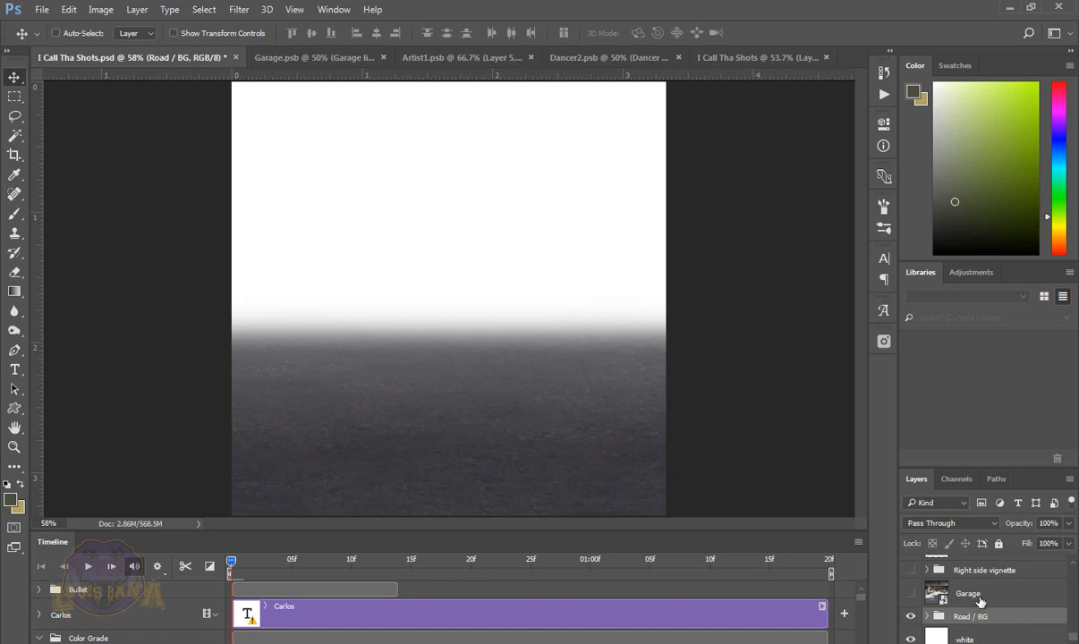
{"action": "left_click", "coordinate": [911, 594]}
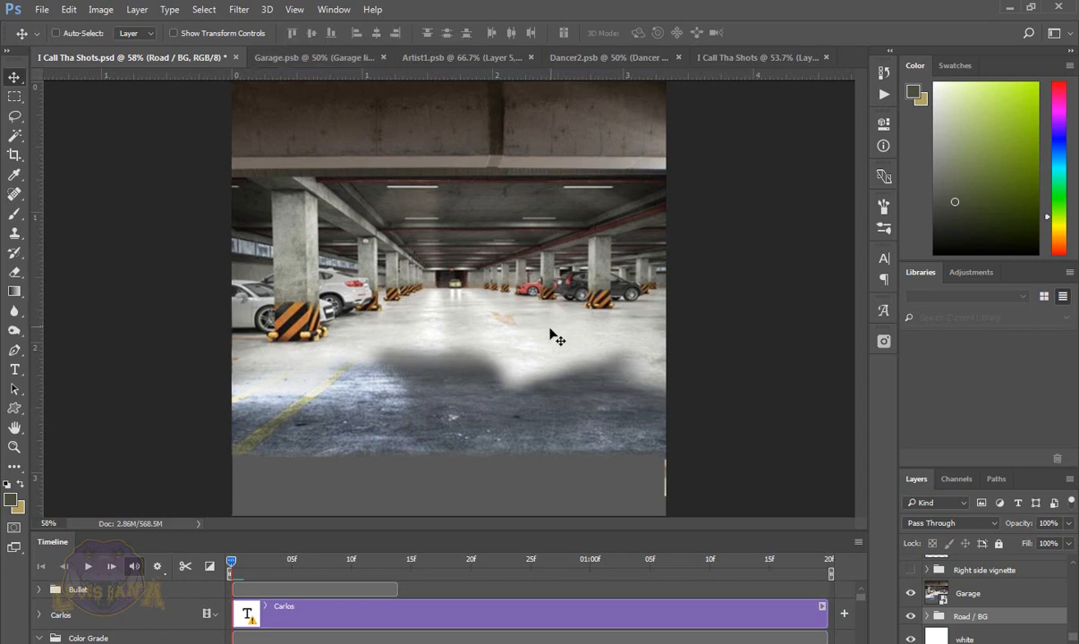
{"action": "left_click", "coordinate": [306, 53]}
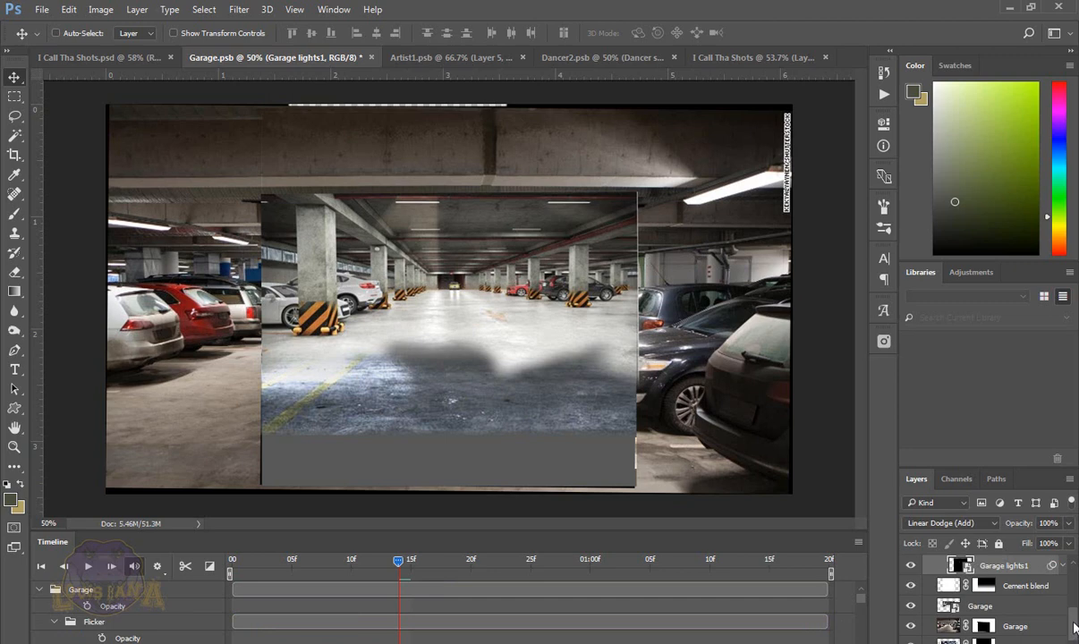
Step: Look through the Garage.psb layers, and hide both full Garage photo layers and the Flicker group
{"action": "left_click_drag", "start_coordinate": [1074, 629], "coordinate": [1073, 629]}
{"action": "scroll", "coordinate": [954, 618], "scroll_direction": "up", "scroll_amount": 3}
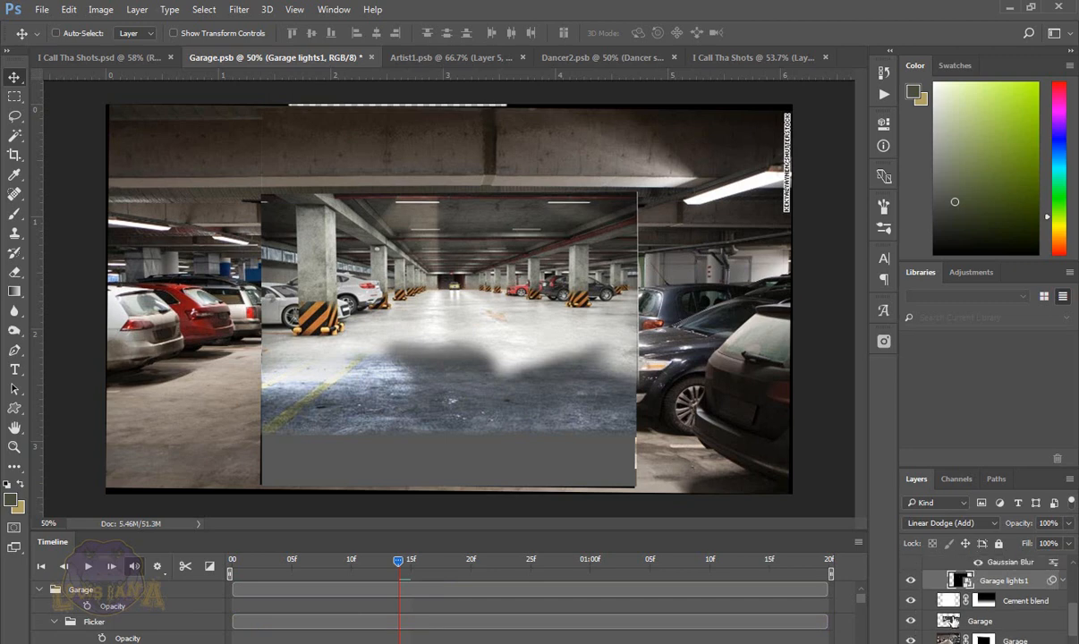
{"action": "scroll", "coordinate": [939, 610], "scroll_direction": "up", "scroll_amount": 5}
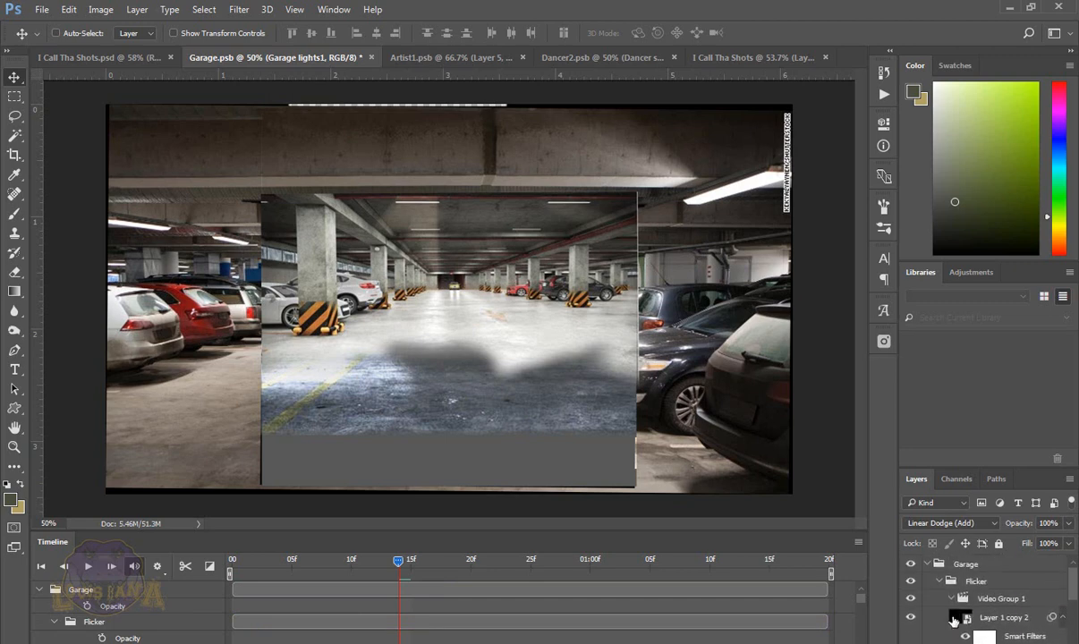
{"action": "scroll", "coordinate": [926, 562], "scroll_direction": "down", "scroll_amount": 5}
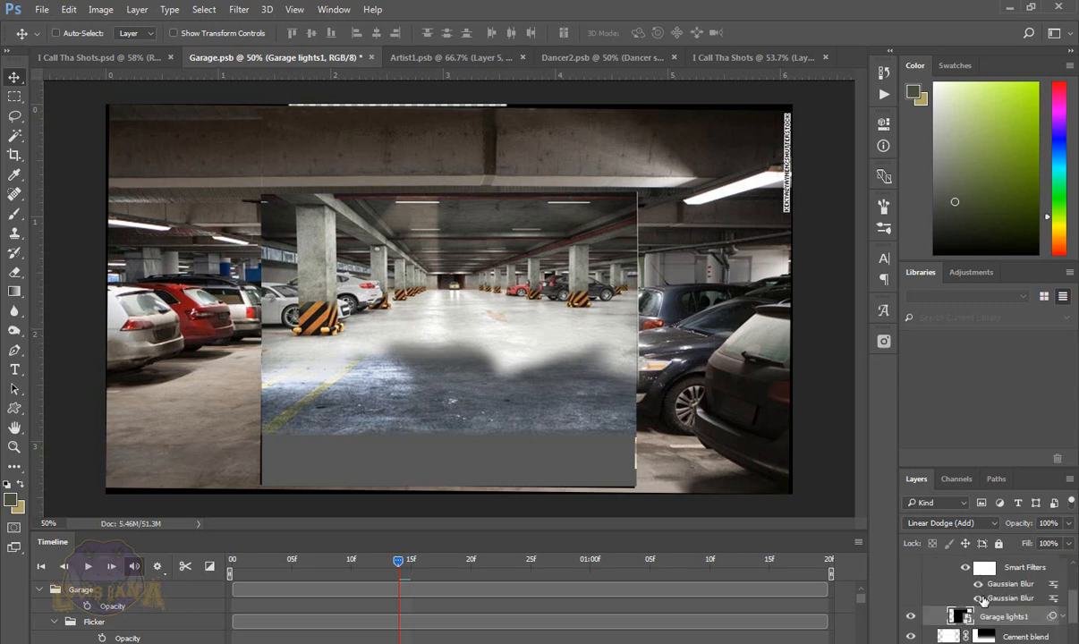
{"action": "scroll", "coordinate": [984, 601], "scroll_direction": "down", "scroll_amount": 2}
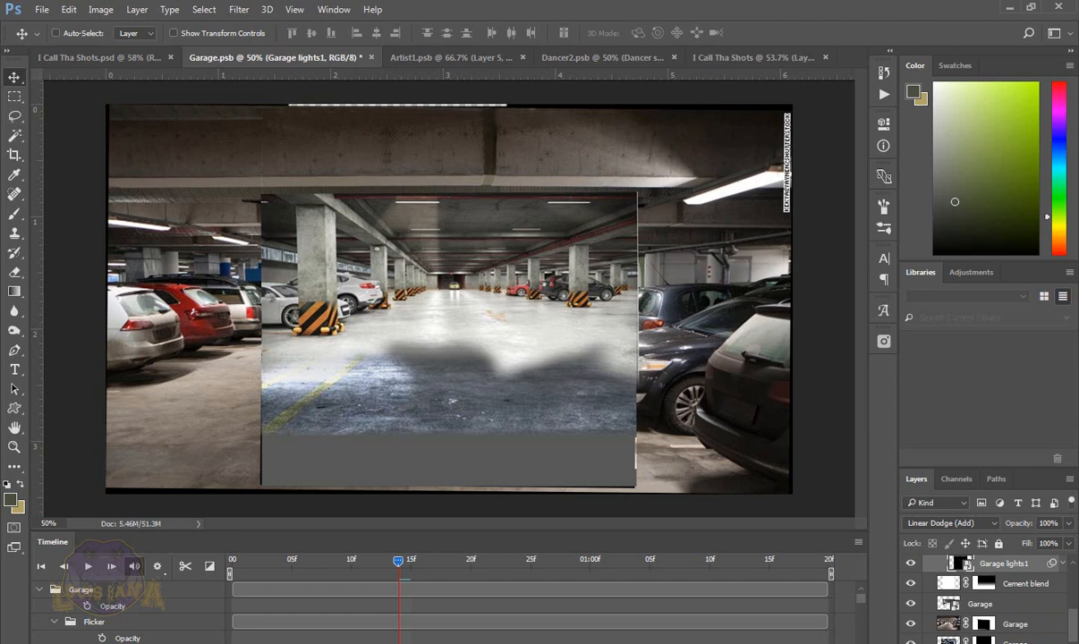
{"action": "left_click", "coordinate": [910, 604]}
{"action": "left_click", "coordinate": [911, 606]}
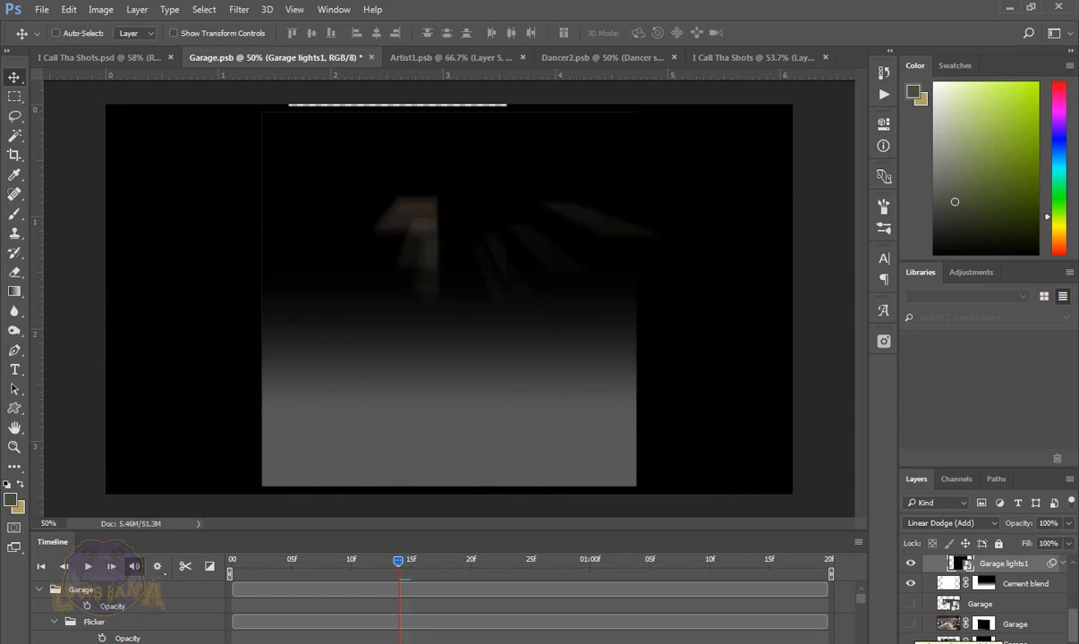
{"action": "scroll", "coordinate": [920, 597], "scroll_direction": "up", "scroll_amount": 3}
{"action": "scroll", "coordinate": [920, 598], "scroll_direction": "up", "scroll_amount": 2}
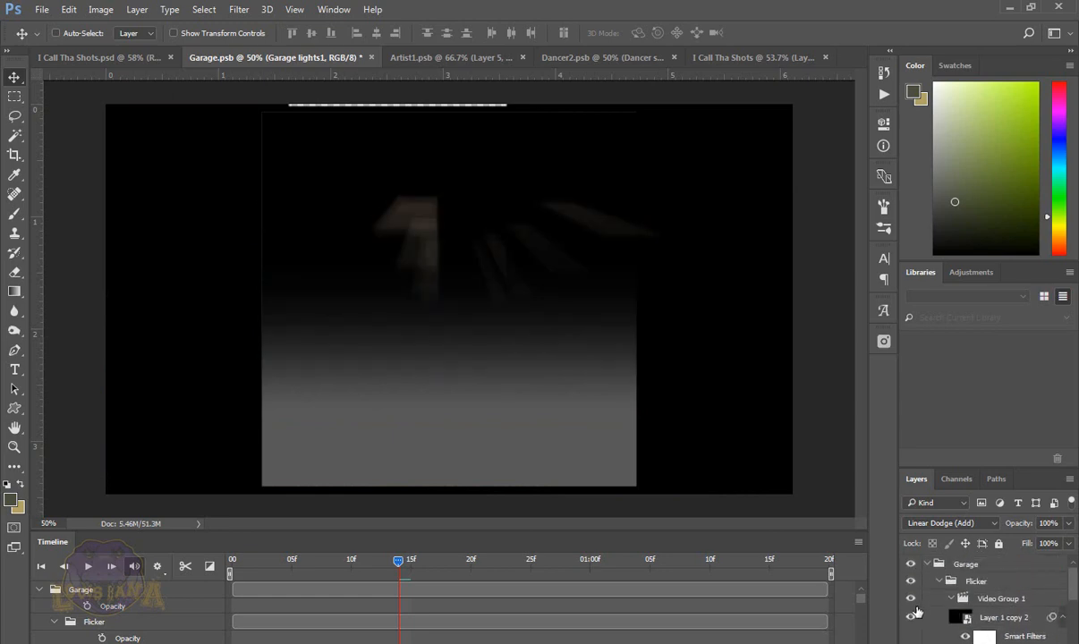
{"action": "scroll", "coordinate": [920, 638], "scroll_direction": "down", "scroll_amount": 5}
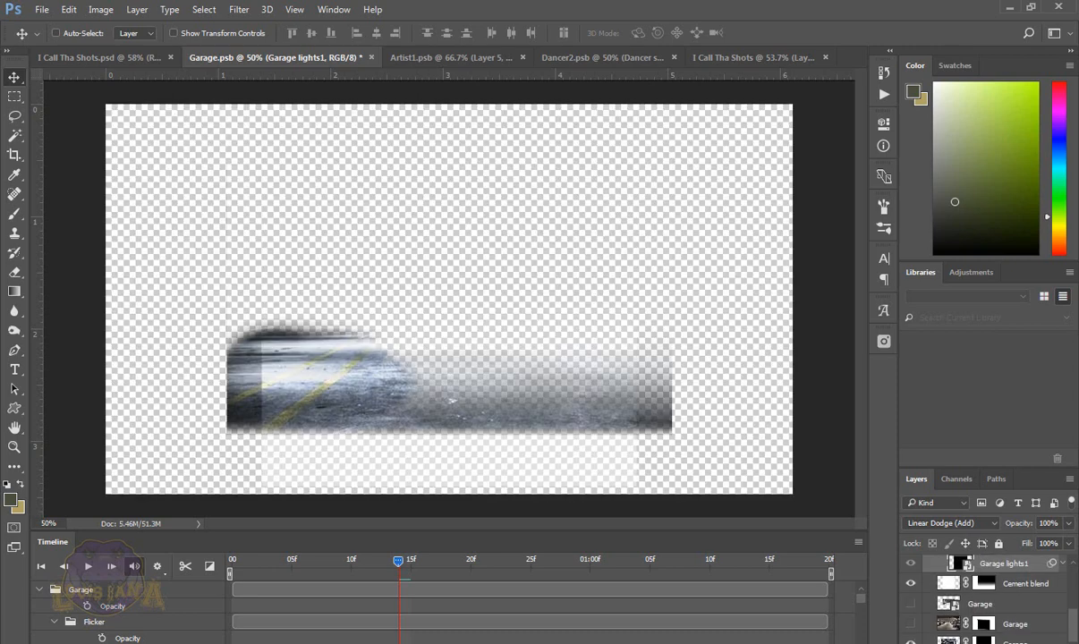
Step: Show the masked Garage photo layer with the parked cars, and preview it with its mask disabled and re-enabled
{"action": "left_click", "coordinate": [911, 624]}
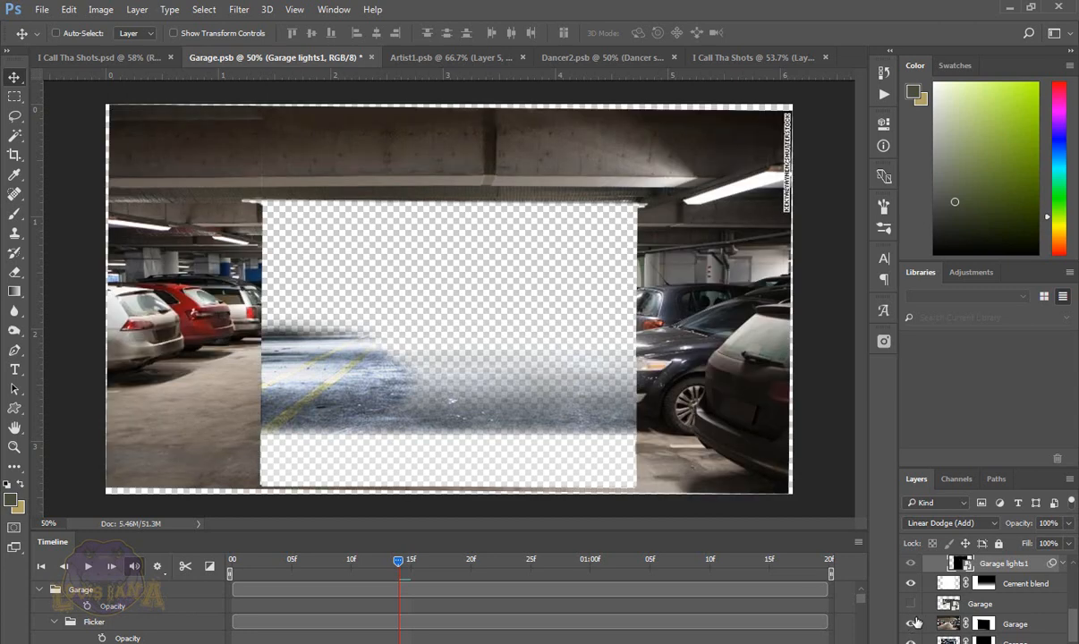
{"action": "left_click", "coordinate": [986, 626], "text": "shift"}
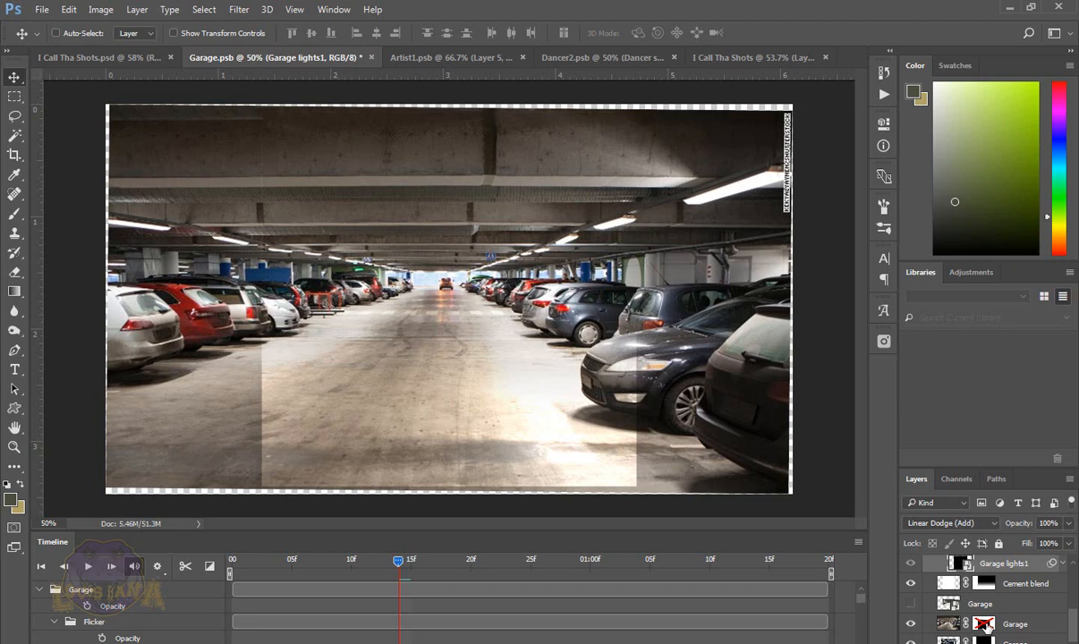
{"action": "left_click", "coordinate": [985, 625]}
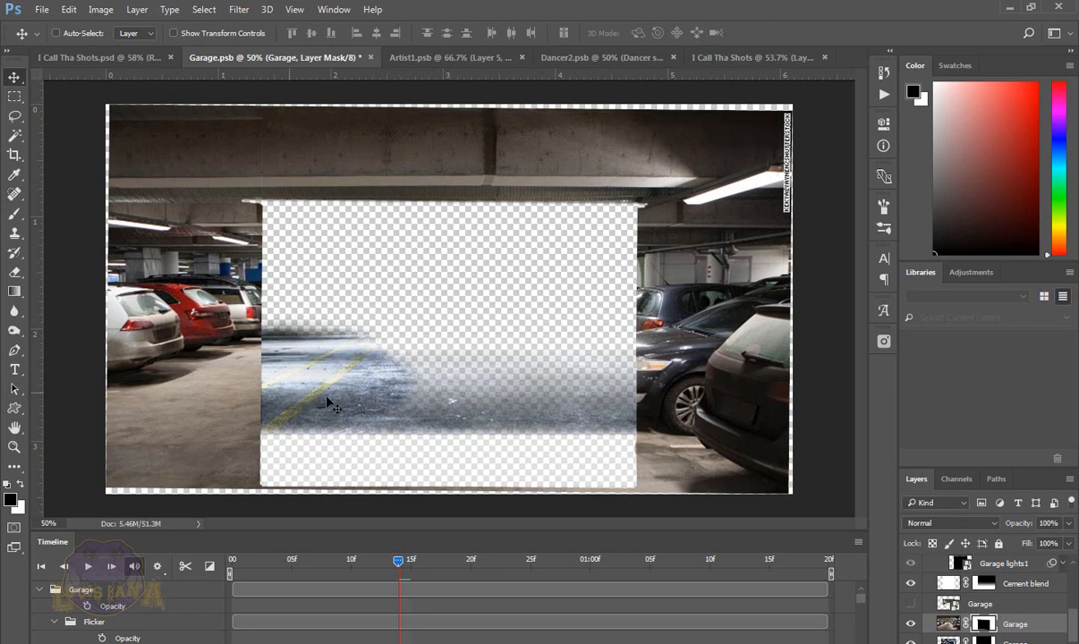
Step: Disable the mask of the lower Garage photo layer and show the unmasked Garage layer above it
{"action": "left_click", "coordinate": [911, 624]}
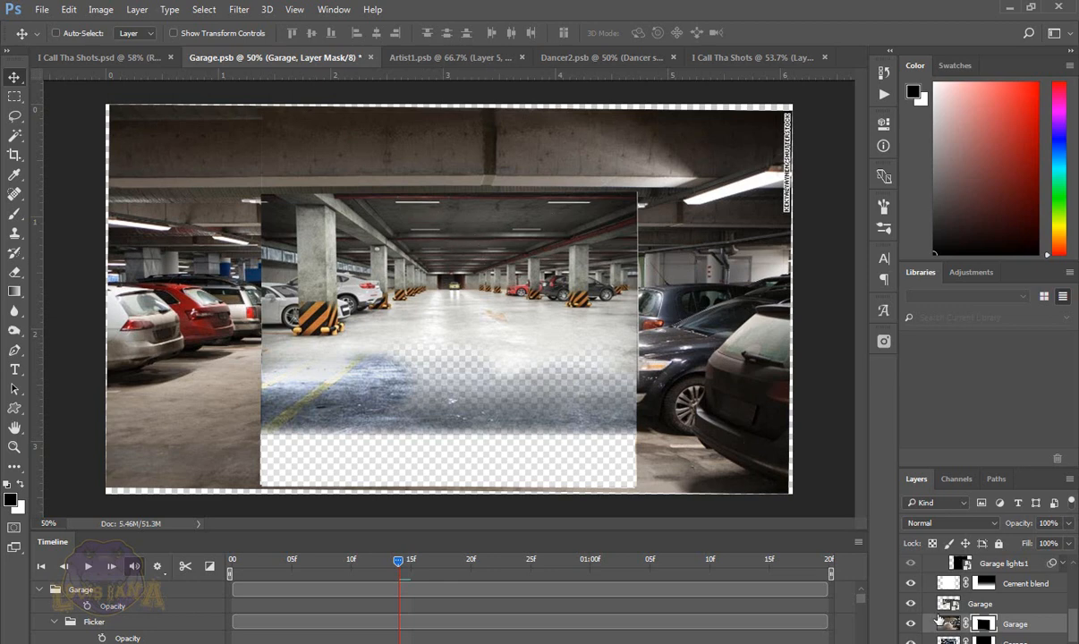
{"action": "left_click", "coordinate": [912, 605]}
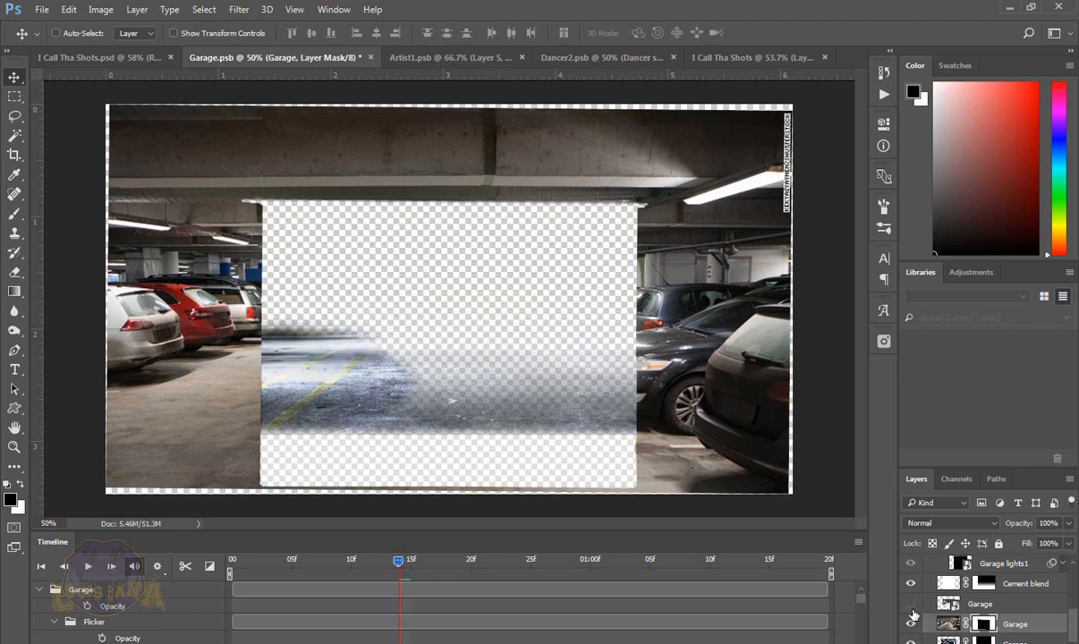
{"action": "left_click", "coordinate": [984, 623], "text": "shift"}
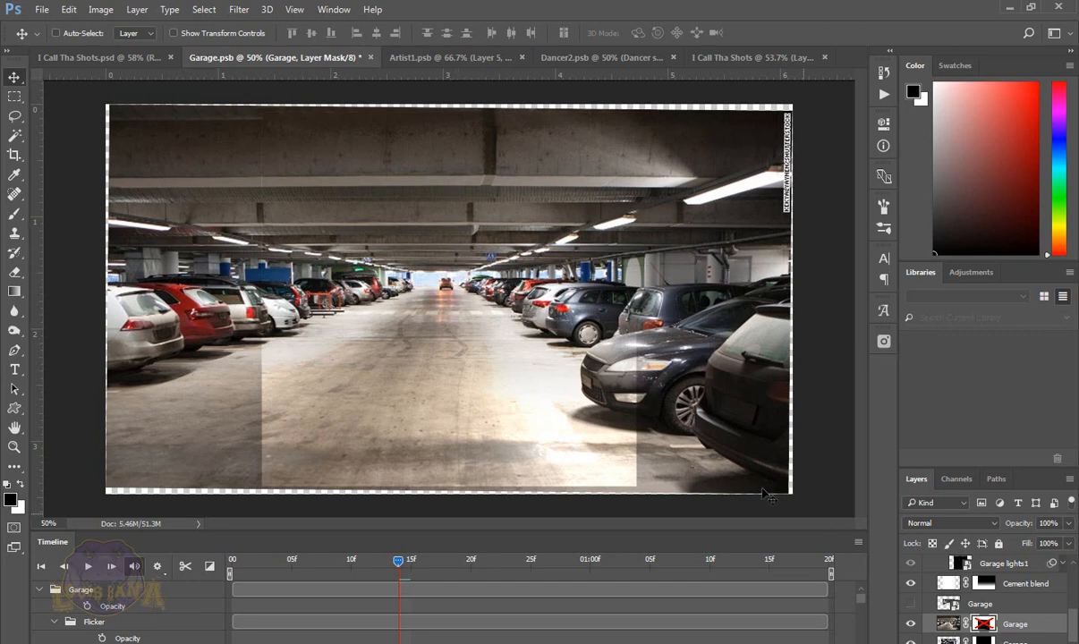
{"action": "left_click", "coordinate": [911, 607]}
Step: Make the Flicker group and its nested Video Group 1 visible again
{"action": "scroll", "coordinate": [972, 605], "scroll_direction": "up", "scroll_amount": 1}
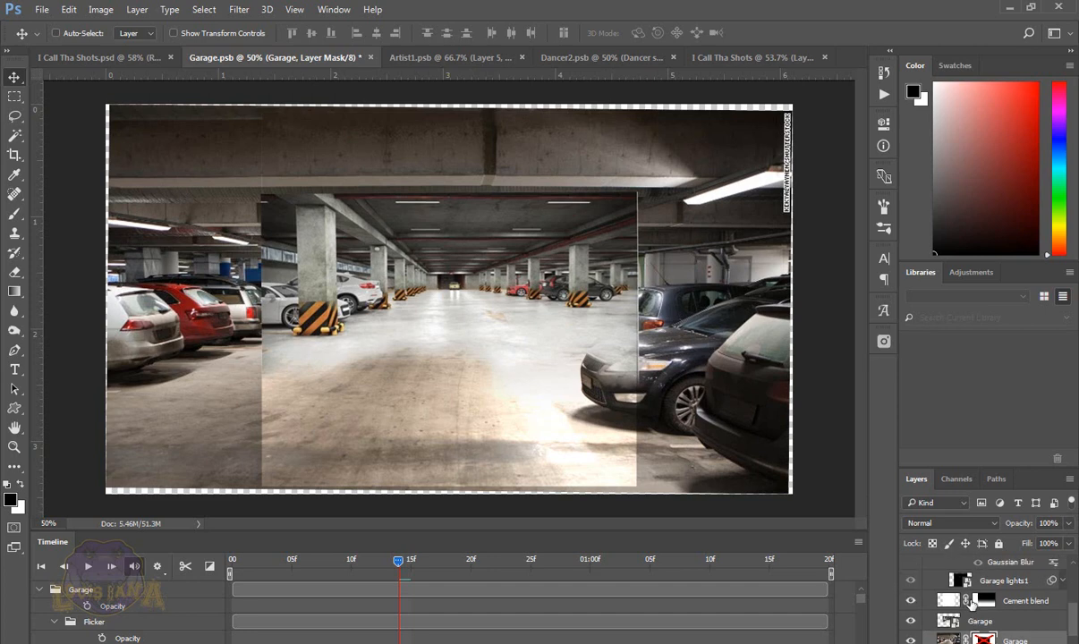
{"action": "scroll", "coordinate": [931, 616], "scroll_direction": "up", "scroll_amount": 2}
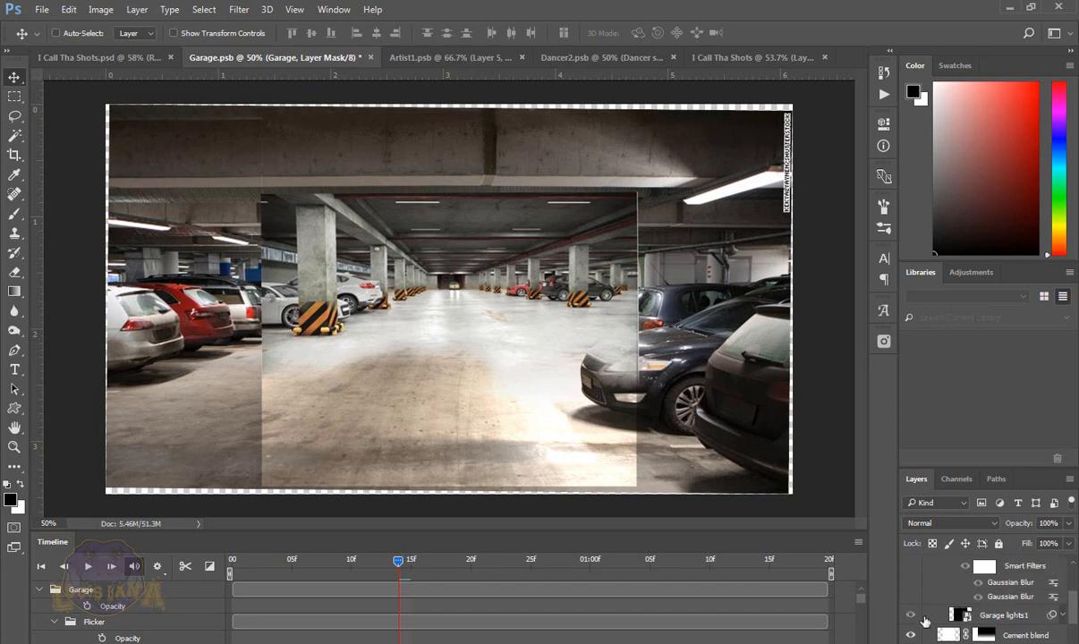
{"action": "scroll", "coordinate": [925, 621], "scroll_direction": "up", "scroll_amount": 2}
{"action": "left_click", "coordinate": [910, 584]}
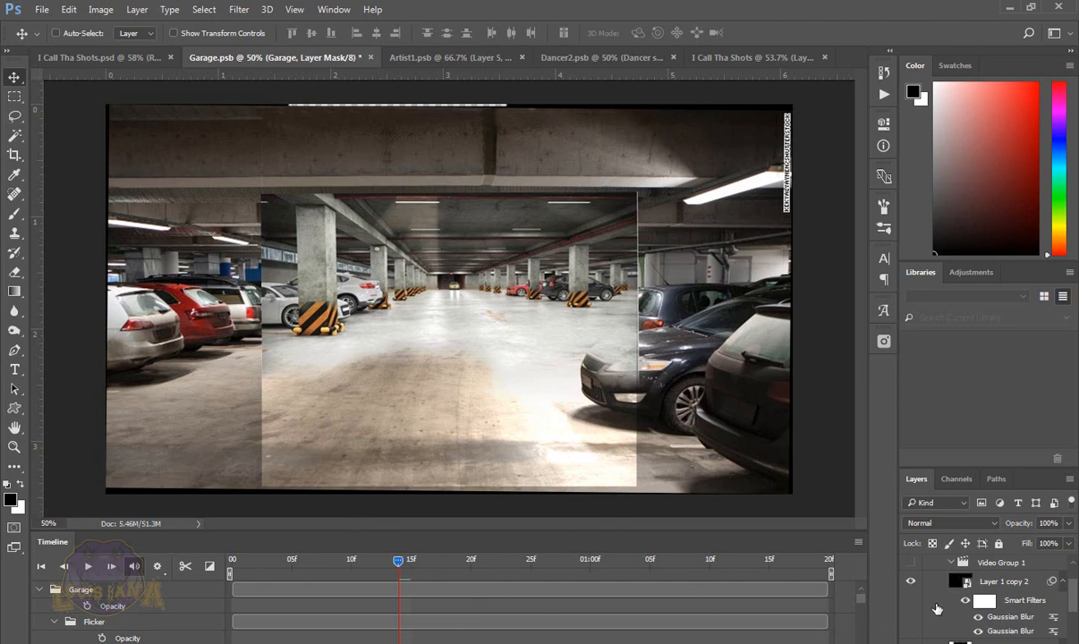
{"action": "scroll", "coordinate": [937, 608], "scroll_direction": "up", "scroll_amount": 2}
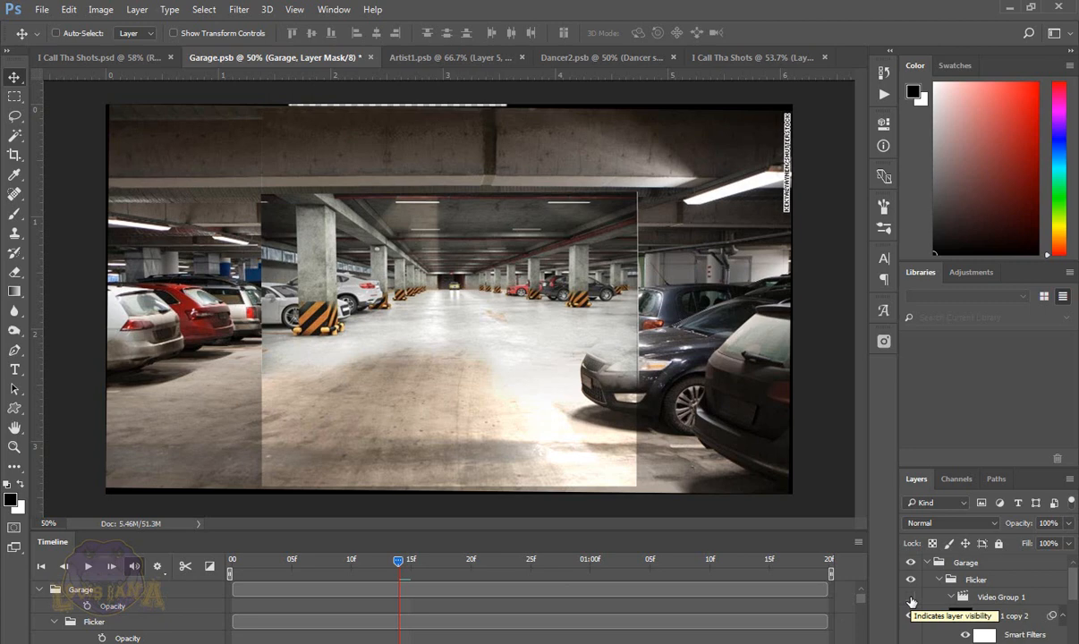
{"action": "left_click", "coordinate": [911, 598]}
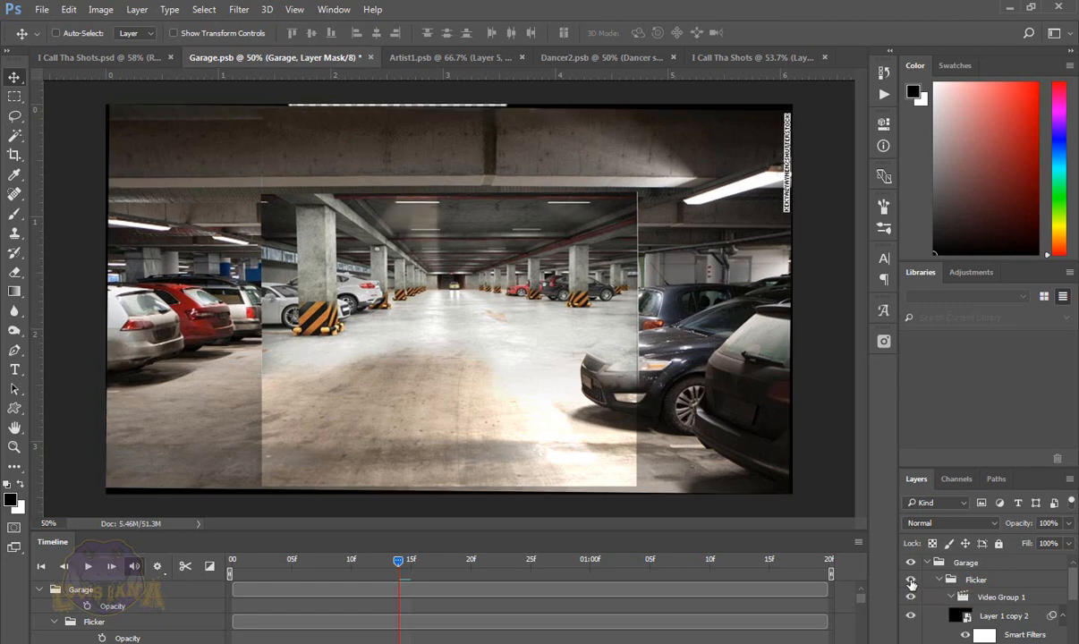
Step: Toggle the Flicker group off and on repeatedly to preview the flickering garage light, leaving the group visible
{"action": "left_click", "coordinate": [910, 584]}
{"action": "left_click", "coordinate": [911, 583]}
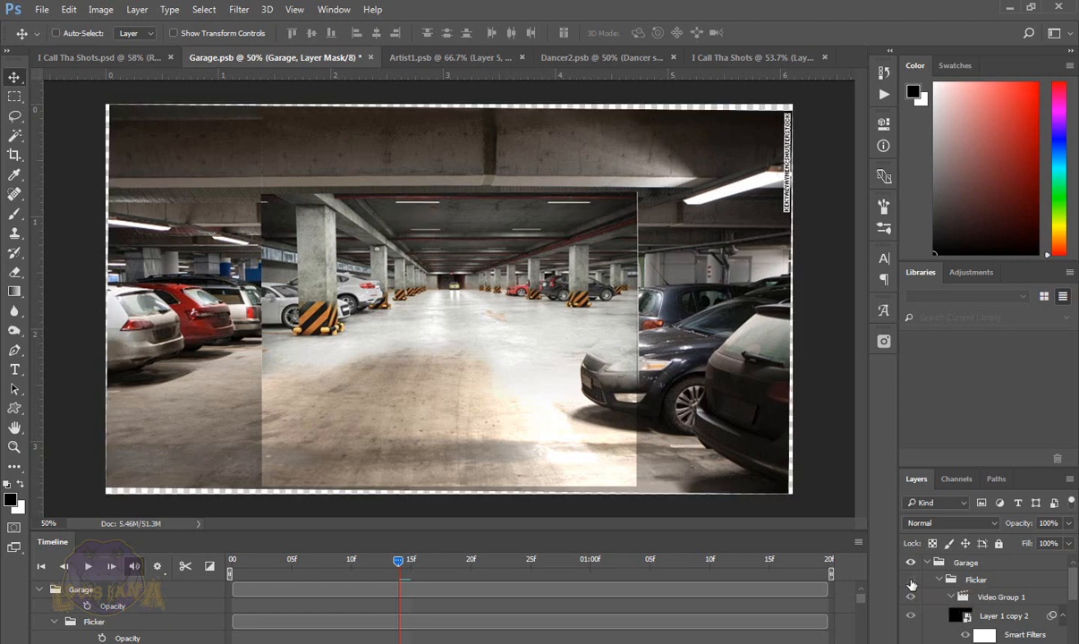
{"action": "left_click", "coordinate": [911, 583]}
{"action": "left_click", "coordinate": [911, 584]}
{"action": "left_click", "coordinate": [911, 584]}
{"action": "left_click", "coordinate": [911, 583]}
{"action": "left_click", "coordinate": [911, 583]}
{"action": "left_click", "coordinate": [911, 584]}
{"action": "left_click", "coordinate": [911, 583]}
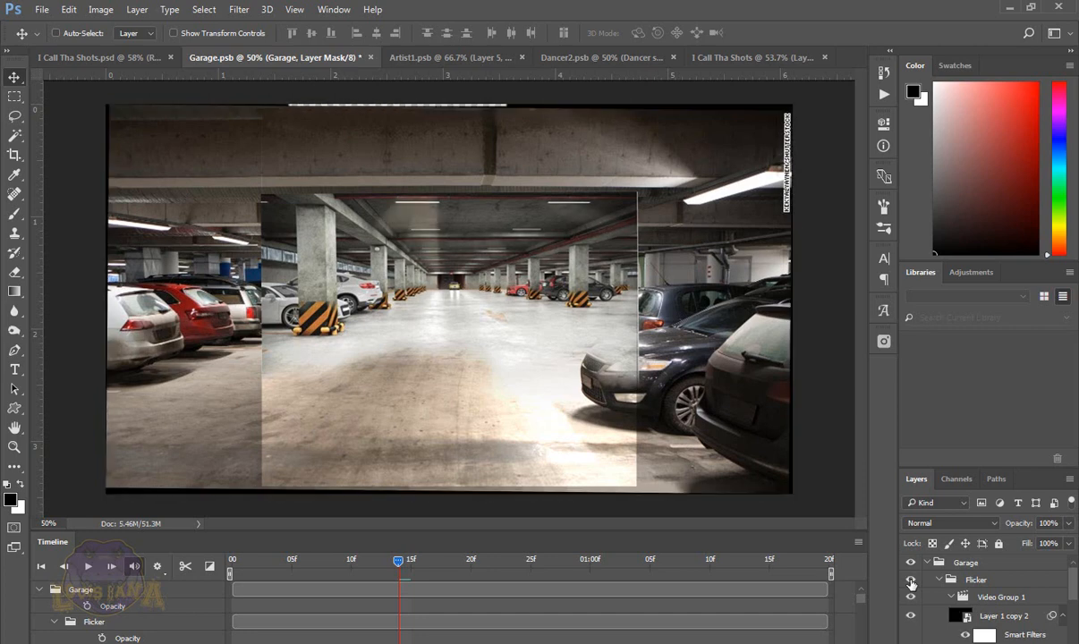
{"action": "left_click", "coordinate": [911, 584]}
{"action": "left_click", "coordinate": [910, 581]}
Step: Collapse the Garage group and return to the I Call Tha Shots.psd document
{"action": "left_click", "coordinate": [931, 567]}
{"action": "left_click", "coordinate": [926, 562]}
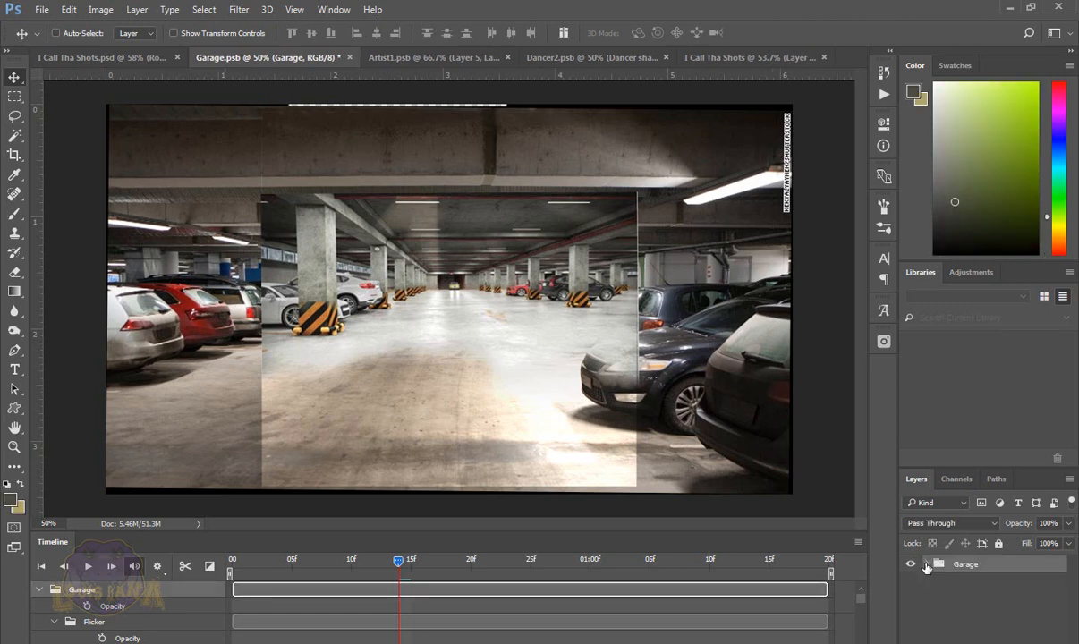
{"action": "left_click", "coordinate": [103, 57]}
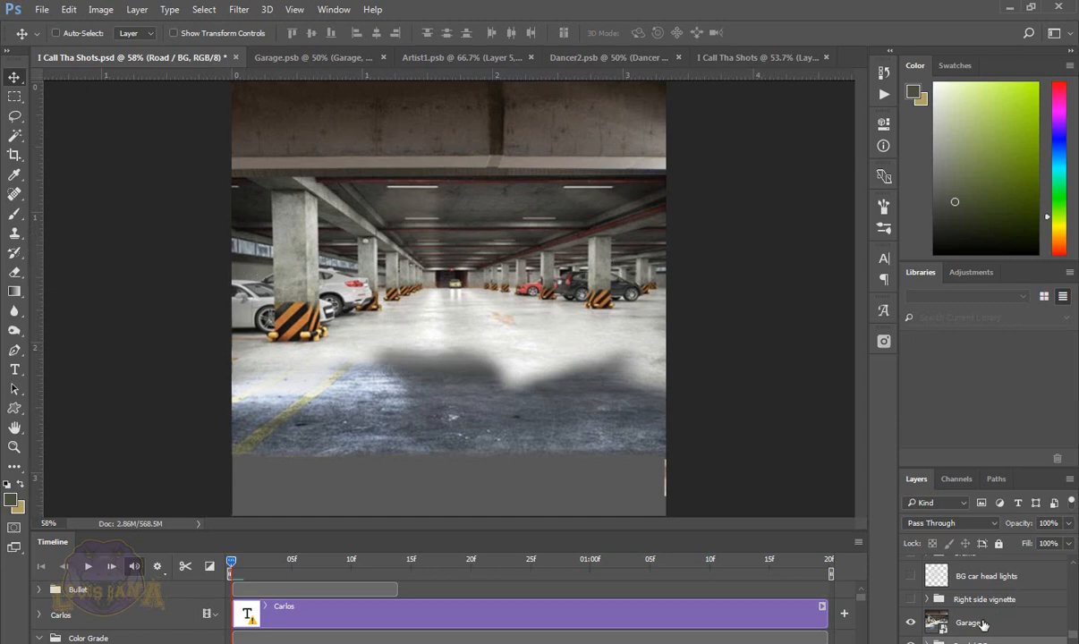
Step: Make the Right side vignette group and the BG car head lights layer visible
{"action": "scroll", "coordinate": [984, 625], "scroll_direction": "up", "scroll_amount": 1}
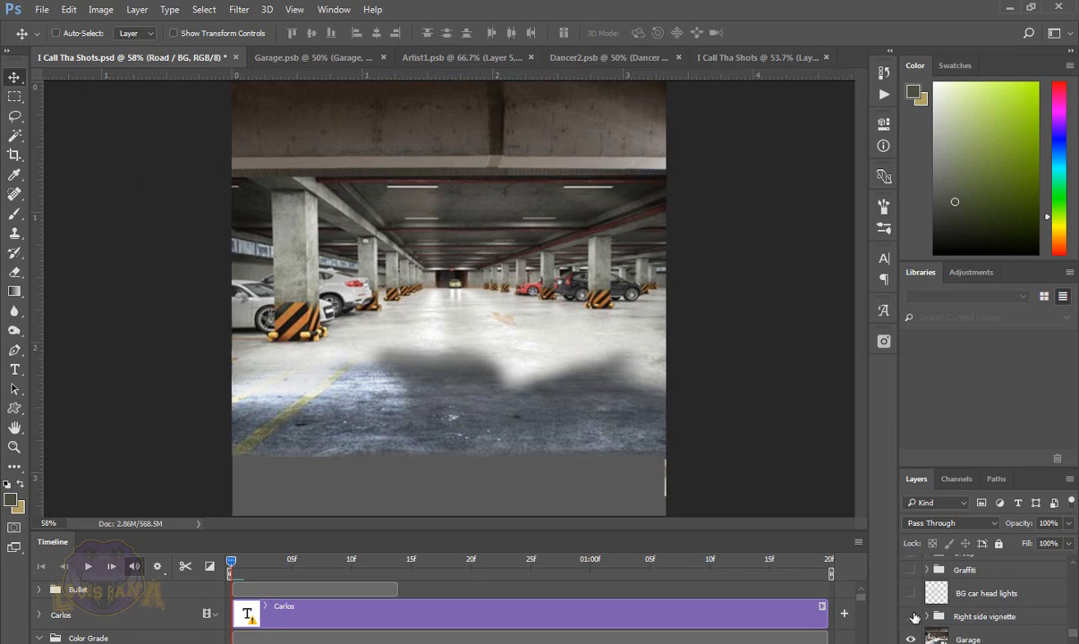
{"action": "left_click", "coordinate": [912, 617]}
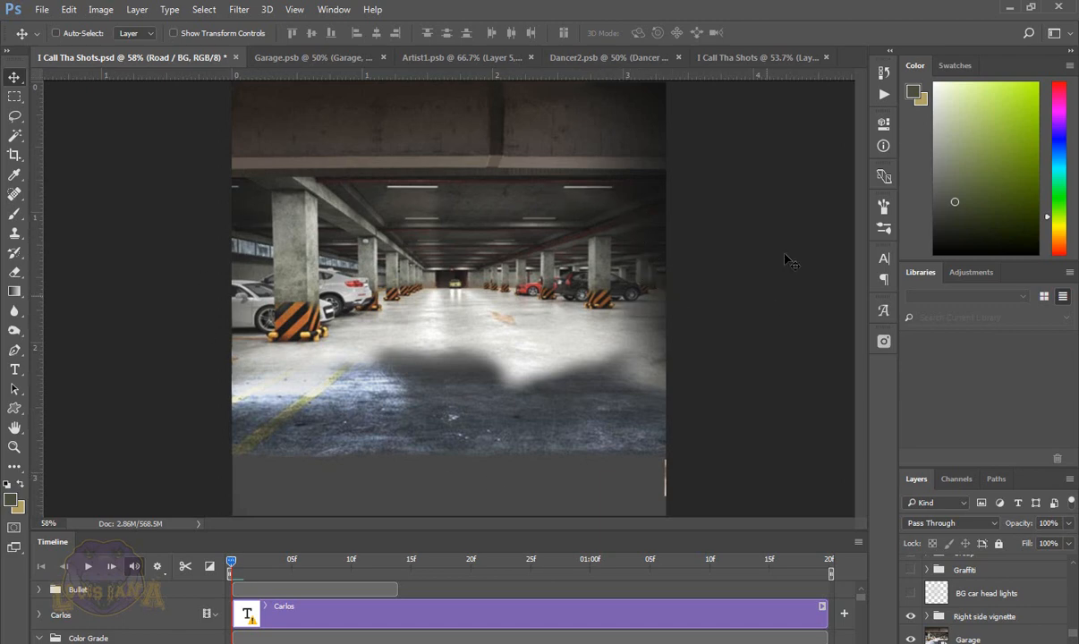
{"action": "left_click", "coordinate": [910, 596]}
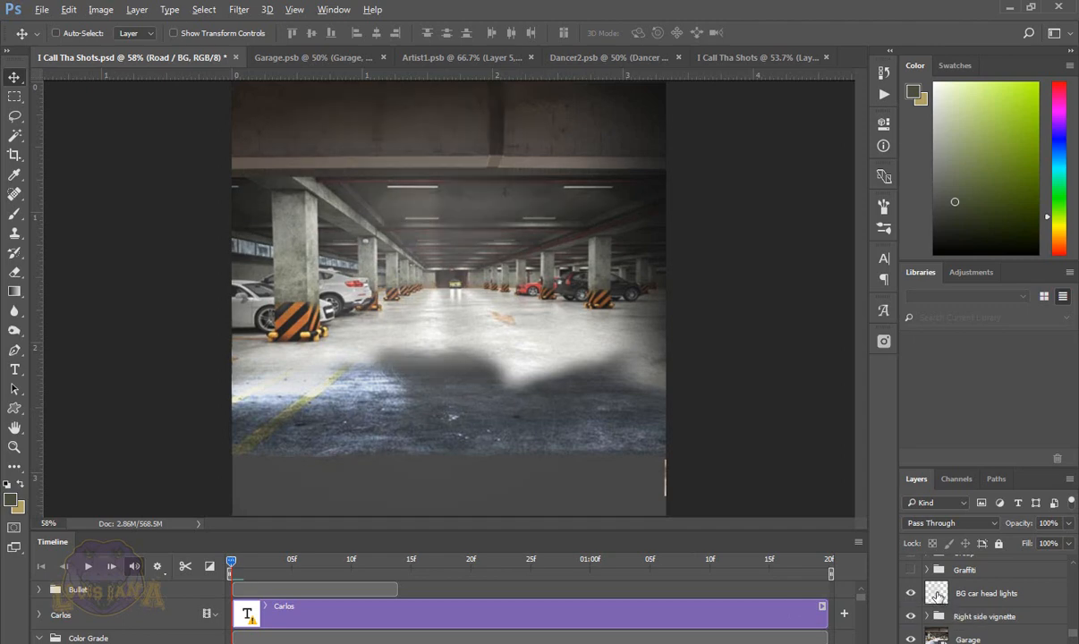
Step: Load the BG car head lights layer's outline as a selection and toggle the layer repeatedly to compare its glow, leaving it visible
{"action": "left_click", "coordinate": [937, 594], "text": "ctrl"}
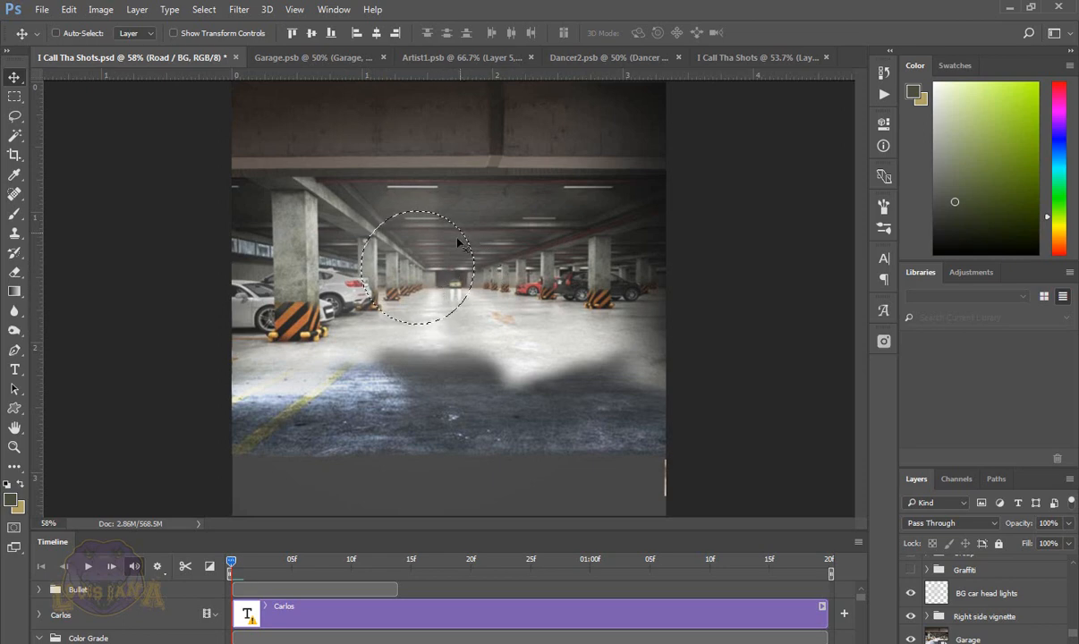
{"action": "left_click", "coordinate": [910, 595]}
{"action": "left_click", "coordinate": [910, 596]}
{"action": "left_click", "coordinate": [910, 595]}
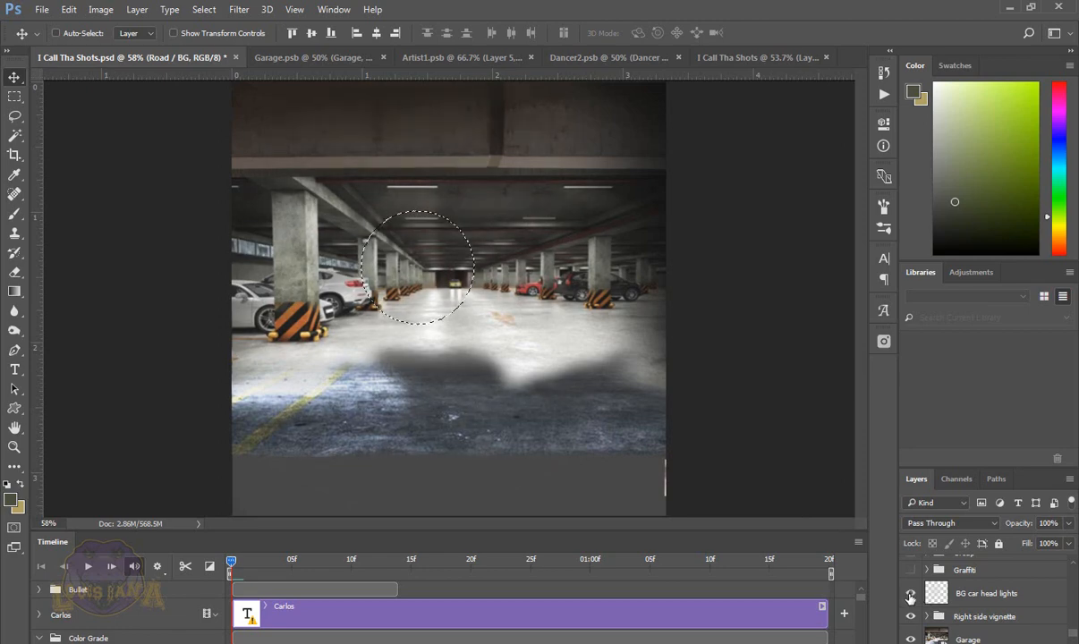
{"action": "left_click", "coordinate": [910, 595]}
{"action": "left_click", "coordinate": [910, 595]}
{"action": "left_click", "coordinate": [910, 595]}
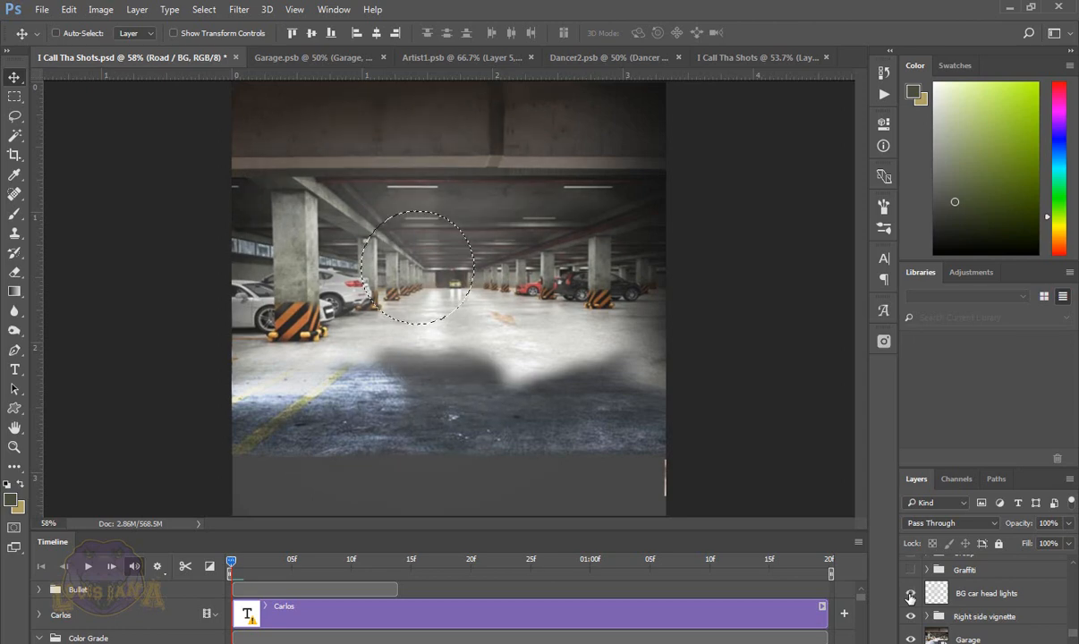
{"action": "left_click", "coordinate": [910, 595]}
{"action": "left_click", "coordinate": [910, 595]}
{"action": "left_click", "coordinate": [910, 595]}
{"action": "left_click", "coordinate": [910, 595]}
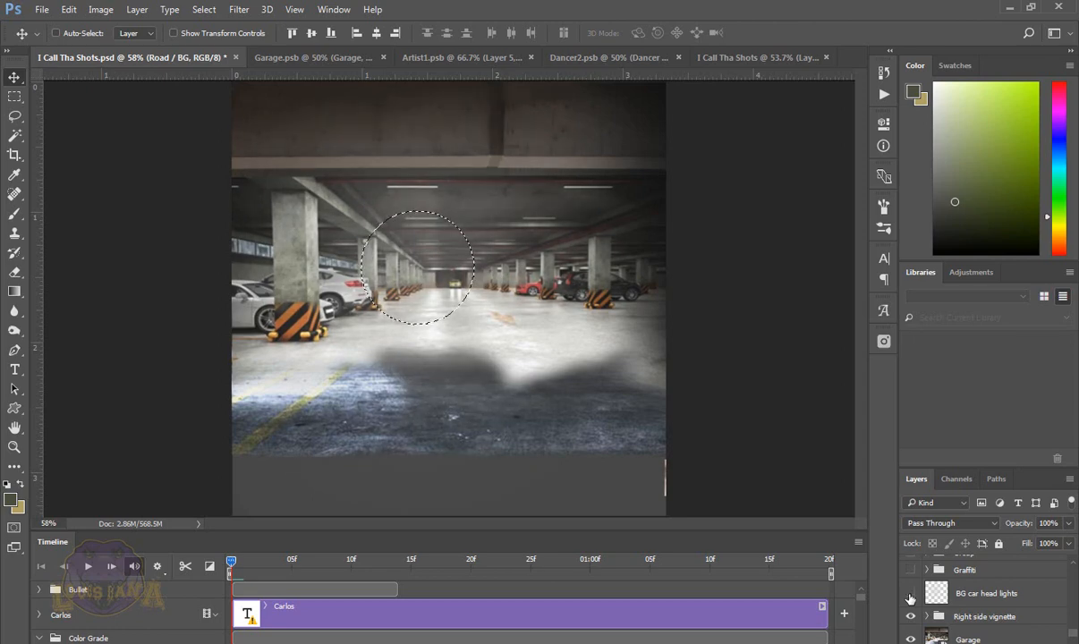
{"action": "left_click", "coordinate": [910, 595]}
{"action": "left_click", "coordinate": [910, 595]}
{"action": "left_click", "coordinate": [910, 595]}
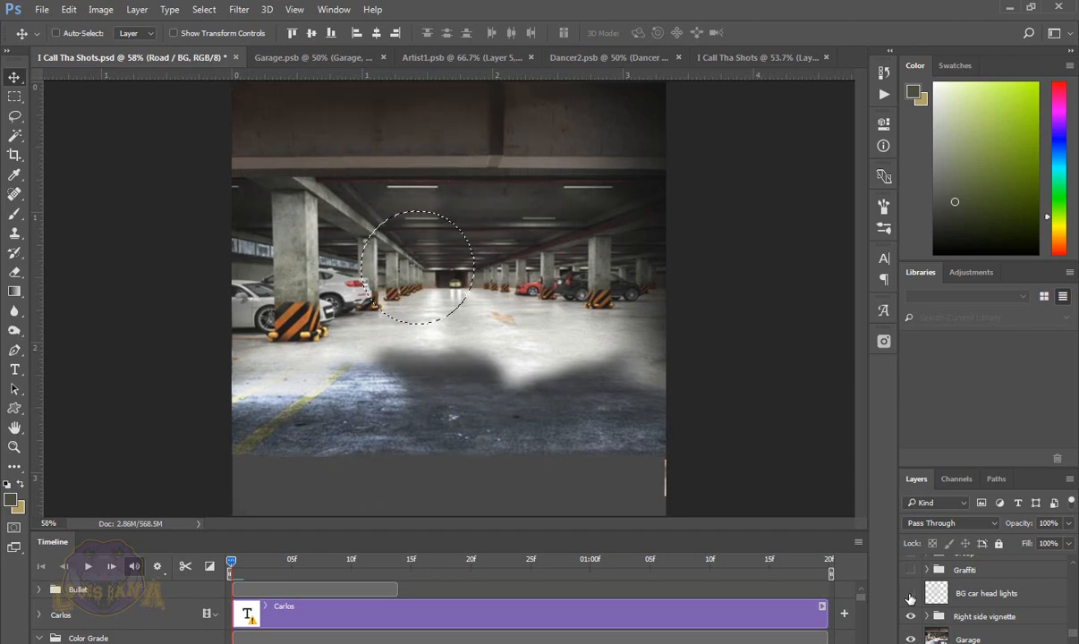
{"action": "left_click", "coordinate": [910, 595]}
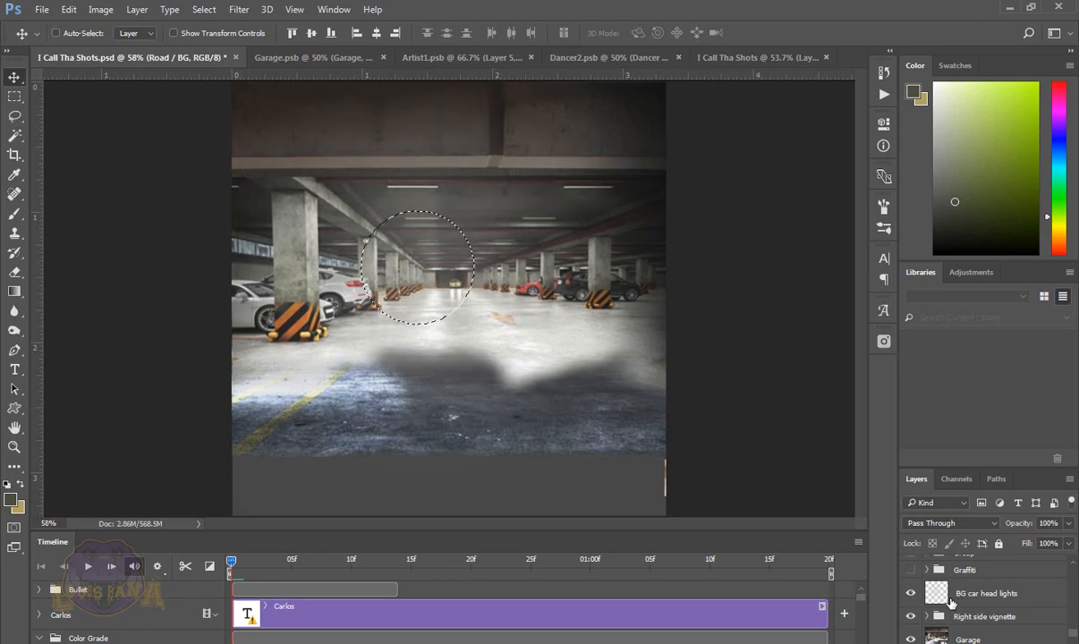
Step: Make the Graffiti group visible and toggle it off and on to compare the garage with and without graffiti
{"action": "left_click", "coordinate": [911, 573]}
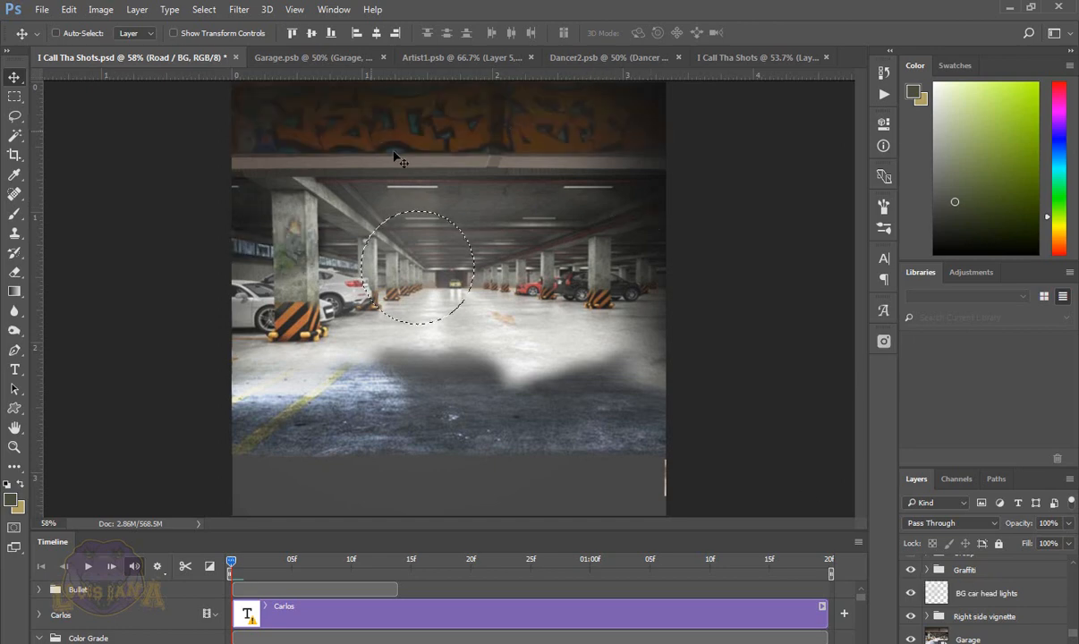
{"action": "left_click", "coordinate": [911, 572]}
{"action": "left_click", "coordinate": [911, 572]}
{"action": "left_click", "coordinate": [911, 572]}
{"action": "left_click", "coordinate": [910, 573]}
{"action": "left_click", "coordinate": [911, 572]}
{"action": "left_click", "coordinate": [911, 573]}
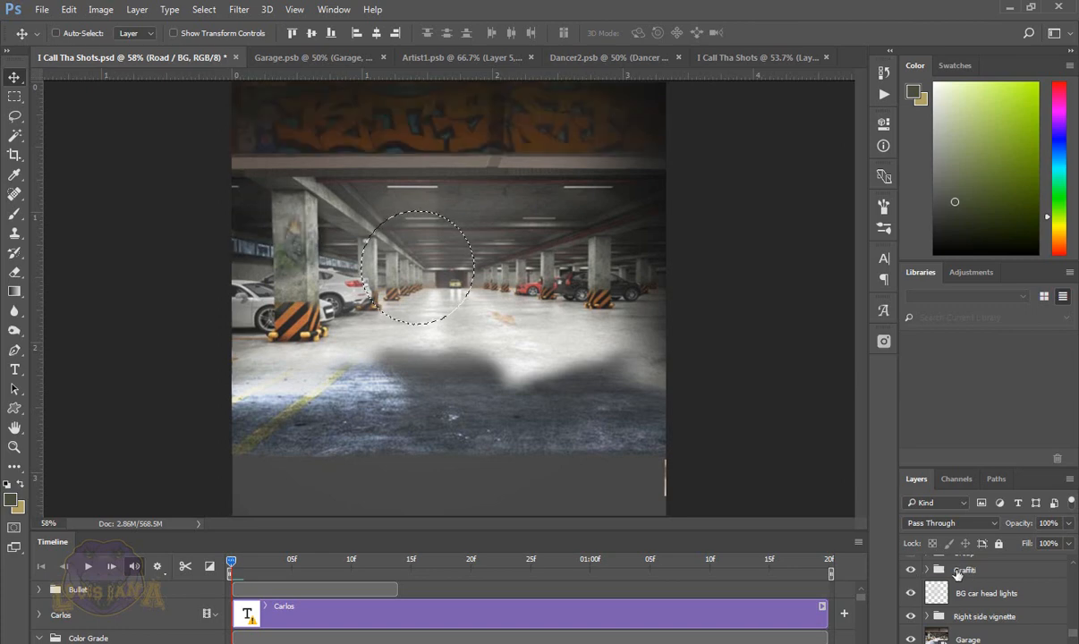
Step: Select the lower Graffiti layer inside the Graffiti group and clear the circular selection on the canvas
{"action": "left_click", "coordinate": [927, 571]}
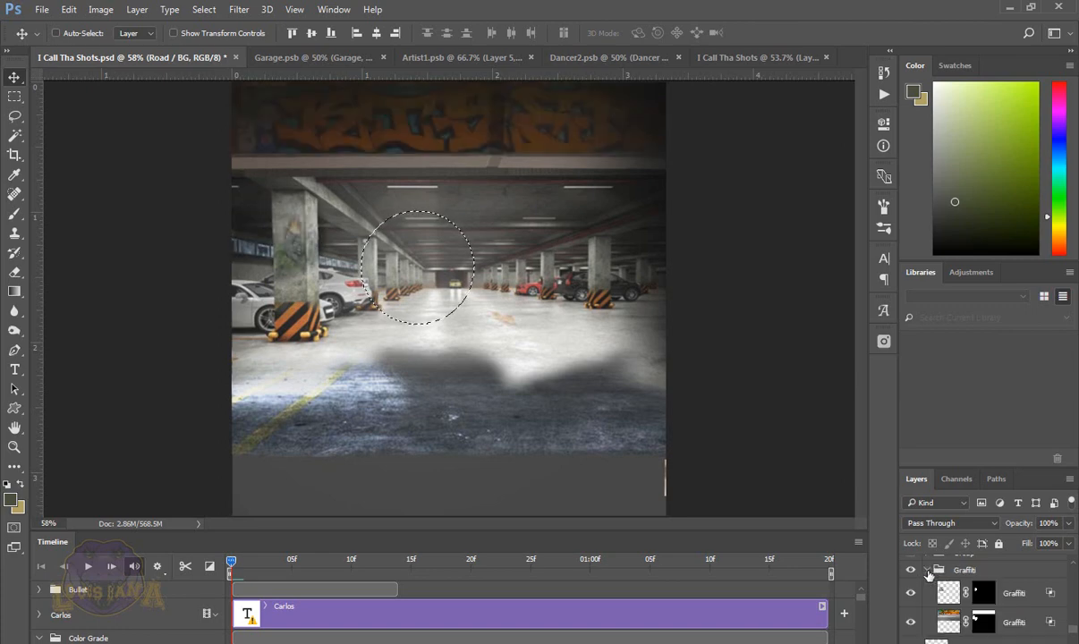
{"action": "left_click", "coordinate": [1033, 628]}
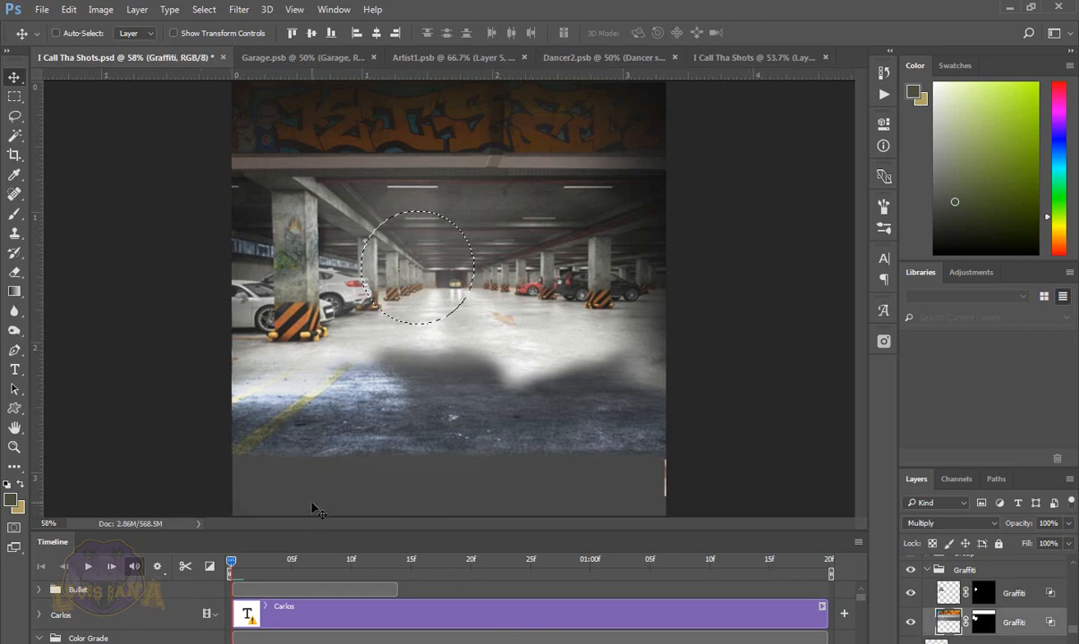
{"action": "key", "text": "m"}
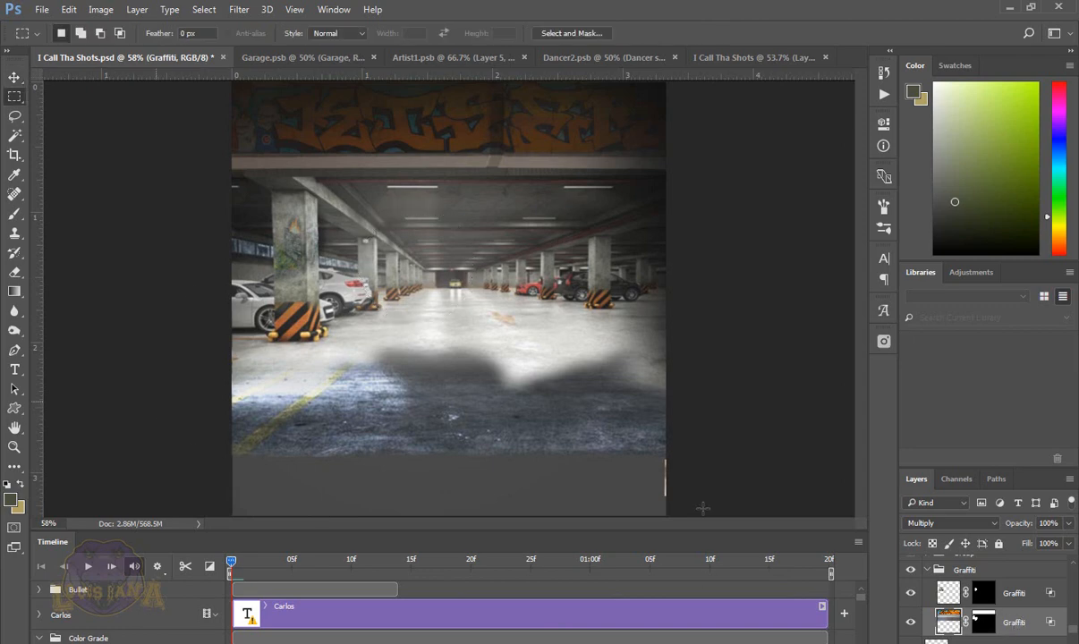
{"action": "key", "text": "v"}
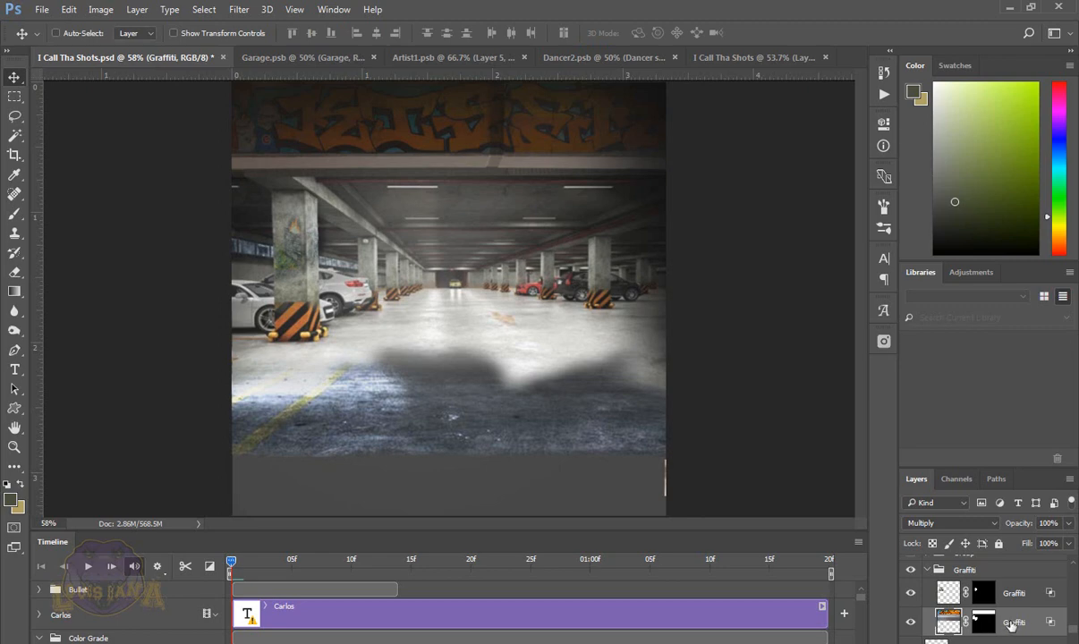
Step: Toggle the lower Graffiti layer off and on to compare the ceiling beam with and without its artwork
{"action": "left_click", "coordinate": [912, 624]}
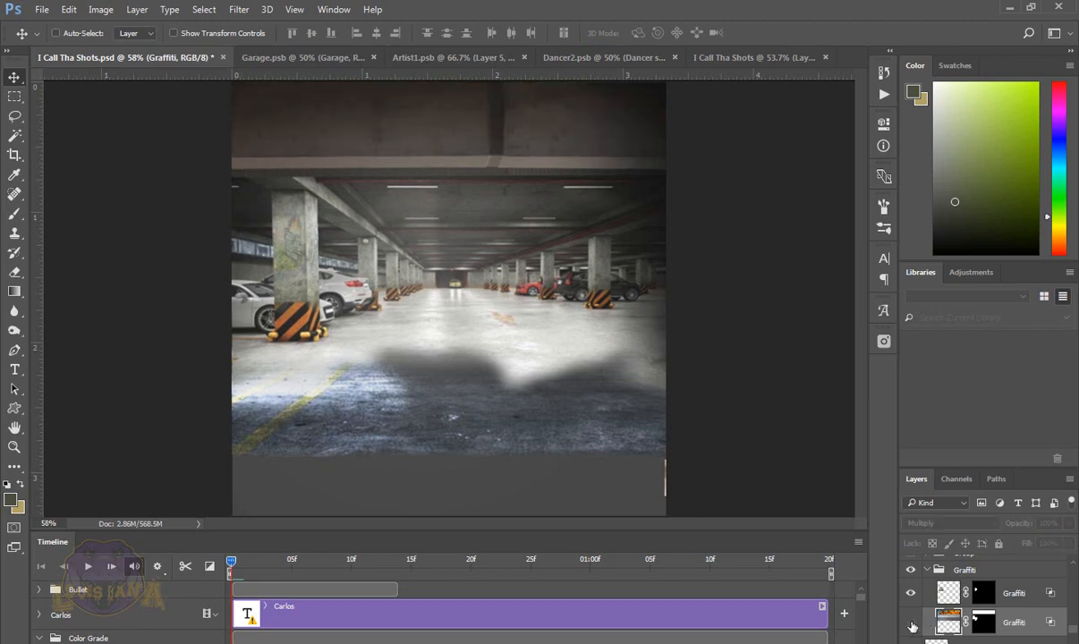
{"action": "left_click", "coordinate": [912, 624]}
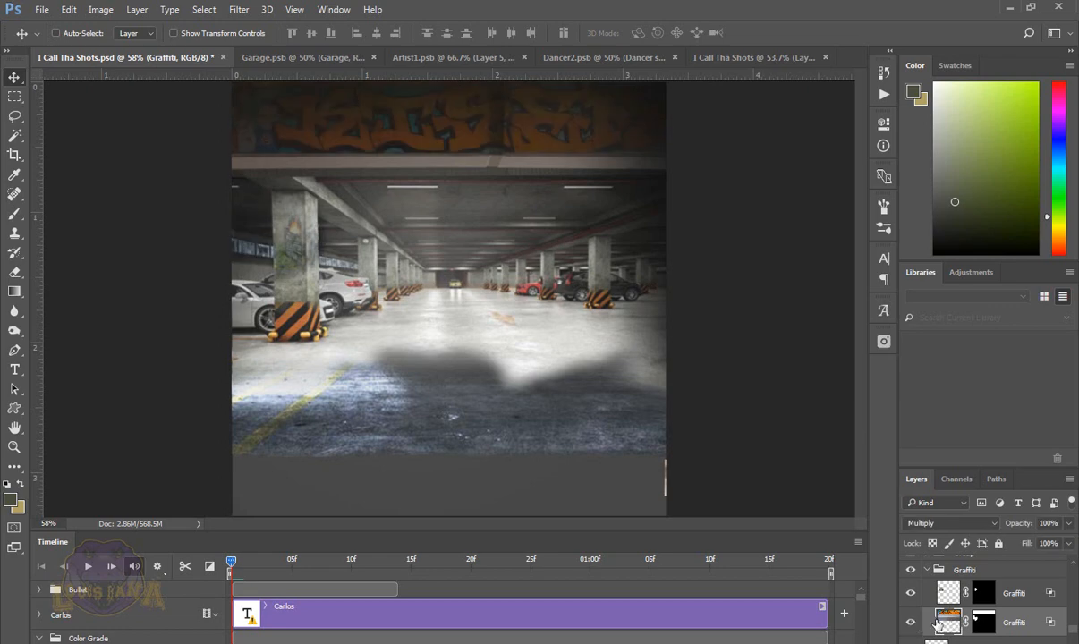
{"action": "left_click", "coordinate": [911, 625]}
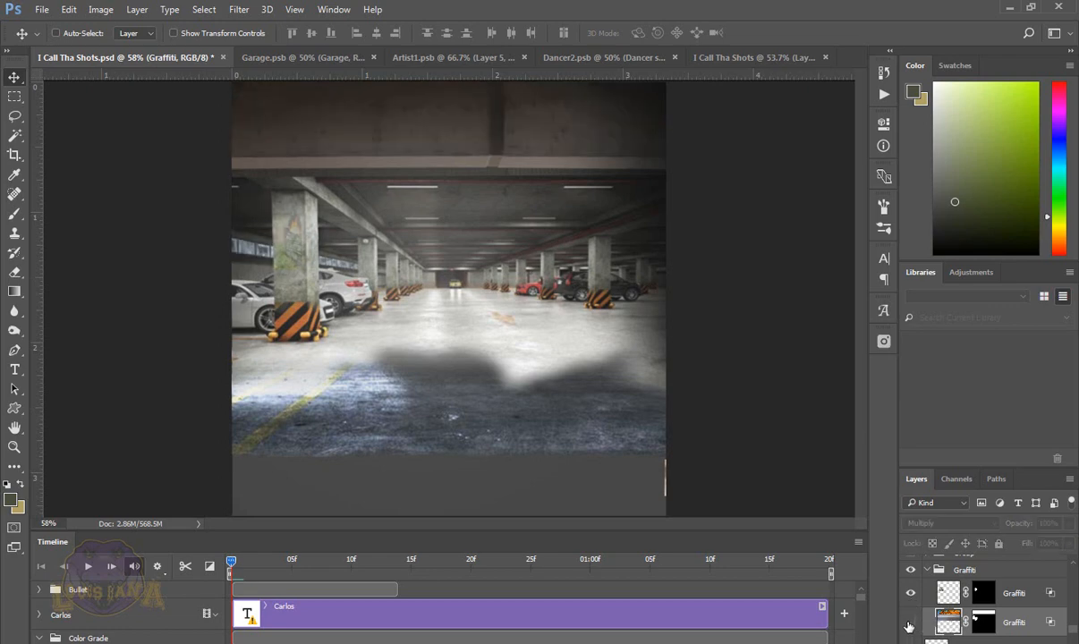
{"action": "left_click", "coordinate": [911, 625]}
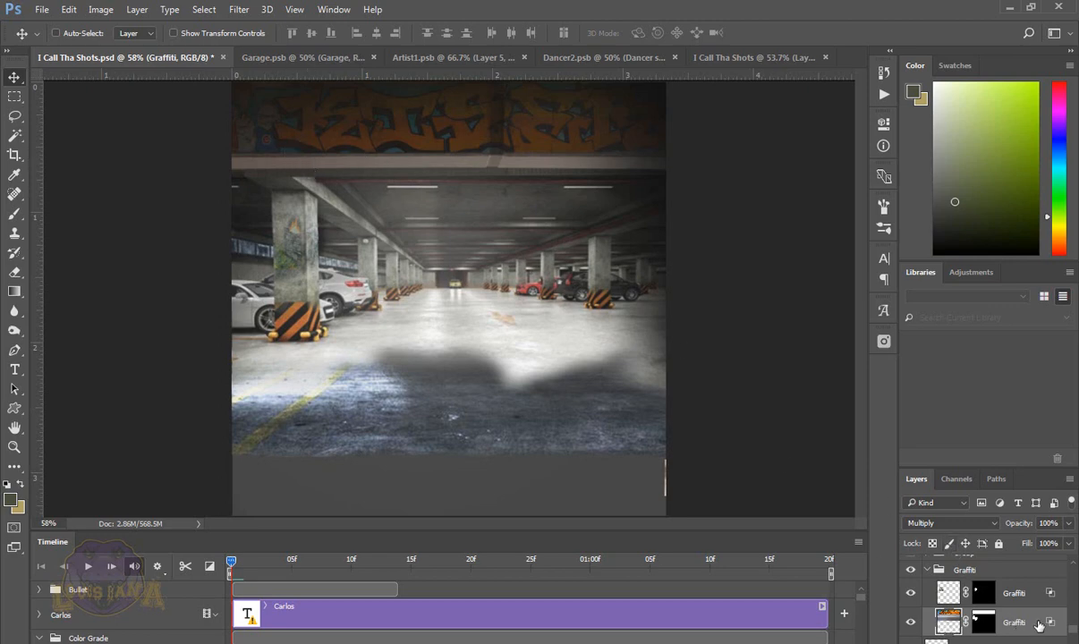
Step: Examine the lower Graffiti layer's blending options, including its Blend If sliders, and close them without changes
{"action": "key", "text": "space"}
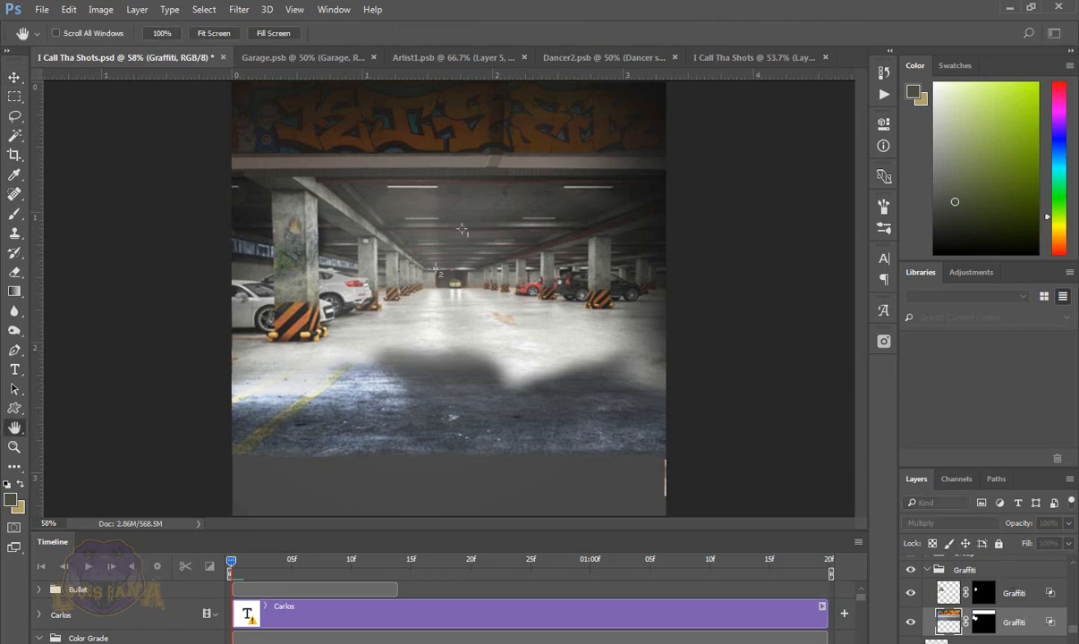
{"action": "left_click_drag", "start_coordinate": [694, 129], "coordinate": [434, 101]}
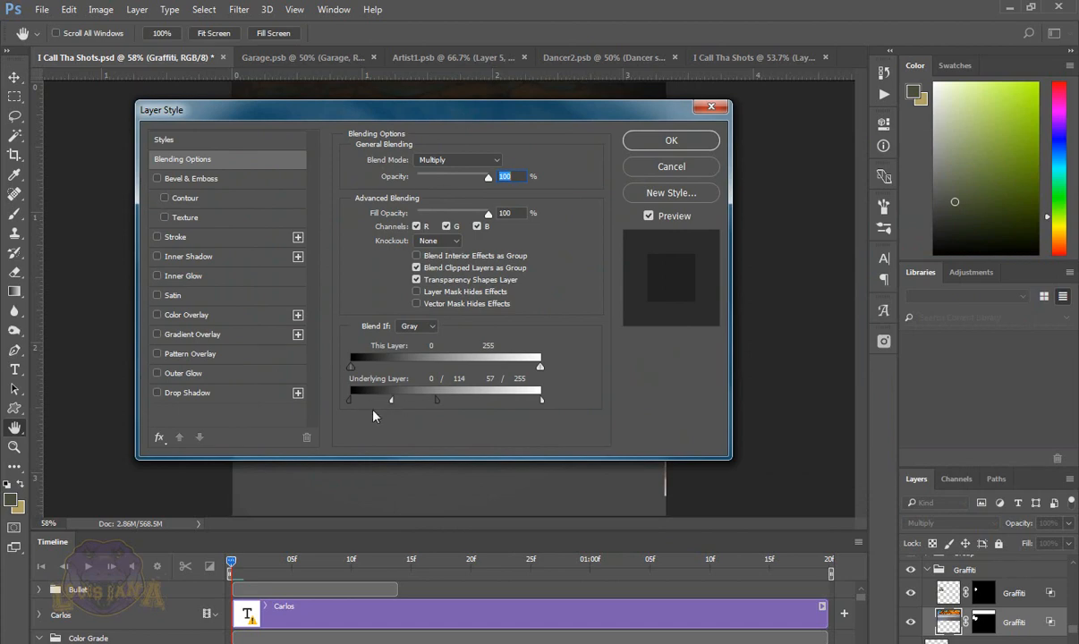
{"action": "left_click", "coordinate": [711, 108]}
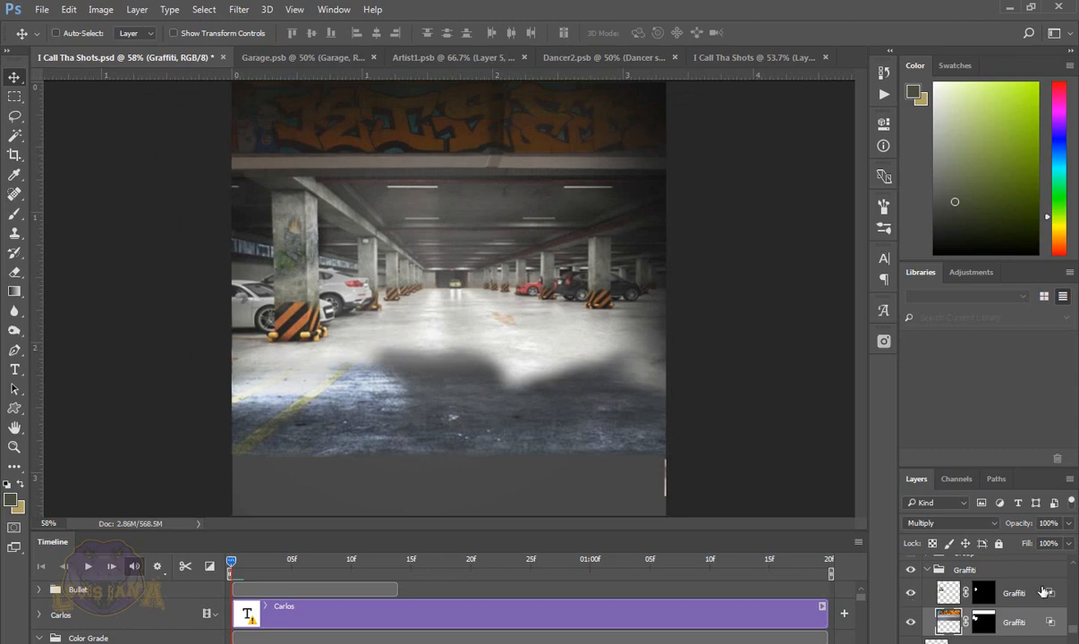
Step: Select the upper Graffiti layer, preview blend modes from Luminosity up through Normal, and return it to Vivid Light
{"action": "left_click", "coordinate": [1004, 592]}
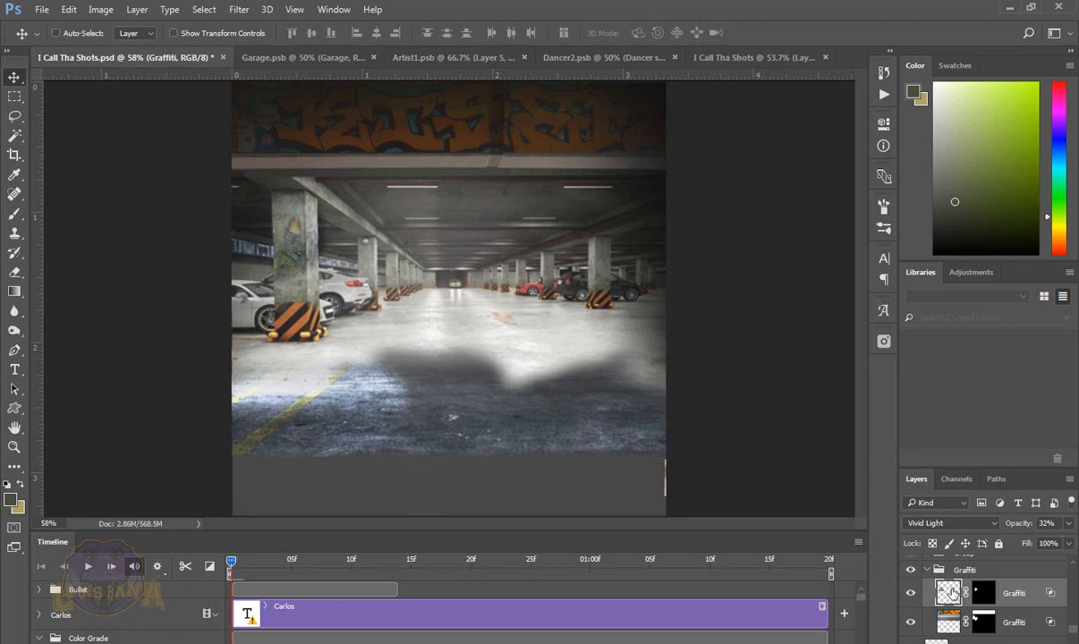
{"action": "left_click", "coordinate": [930, 524]}
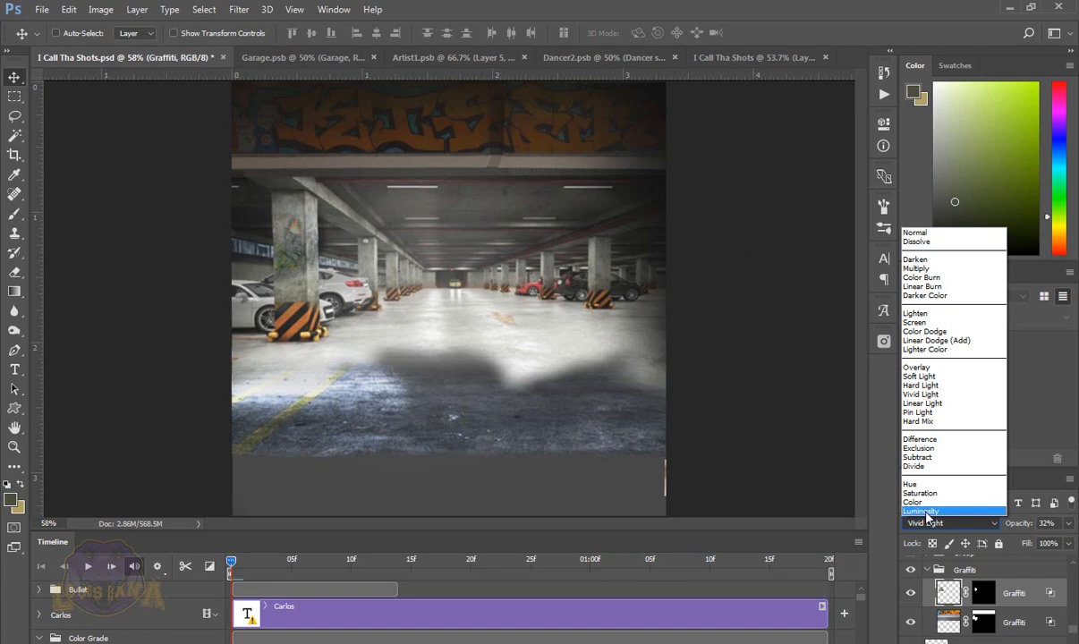
{"action": "left_click", "coordinate": [928, 512]}
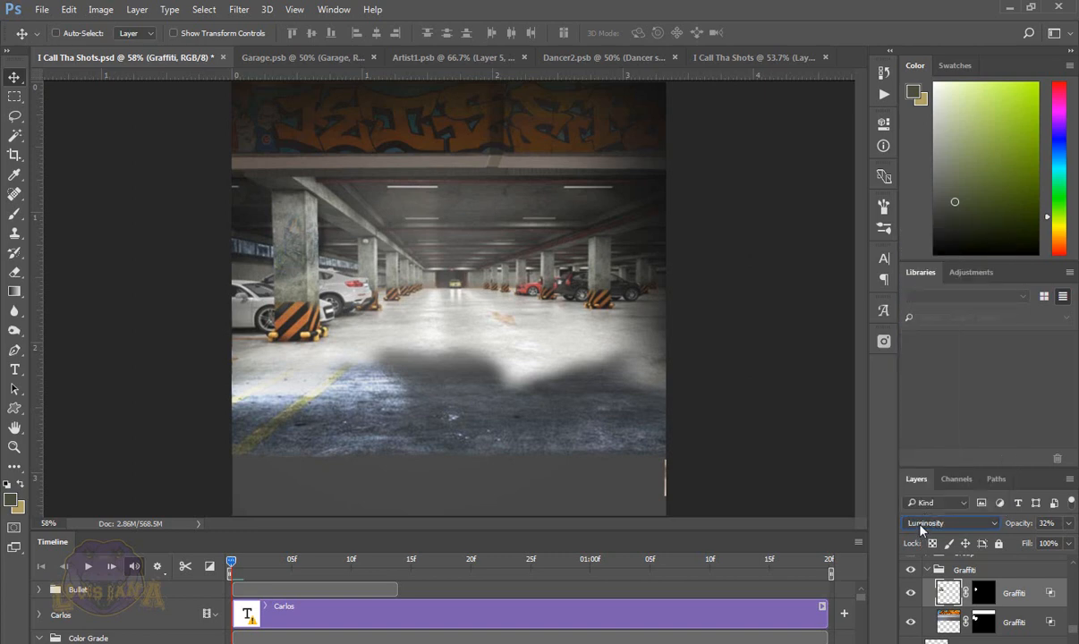
{"action": "scroll", "coordinate": [921, 529], "scroll_direction": "up", "scroll_amount": 1}
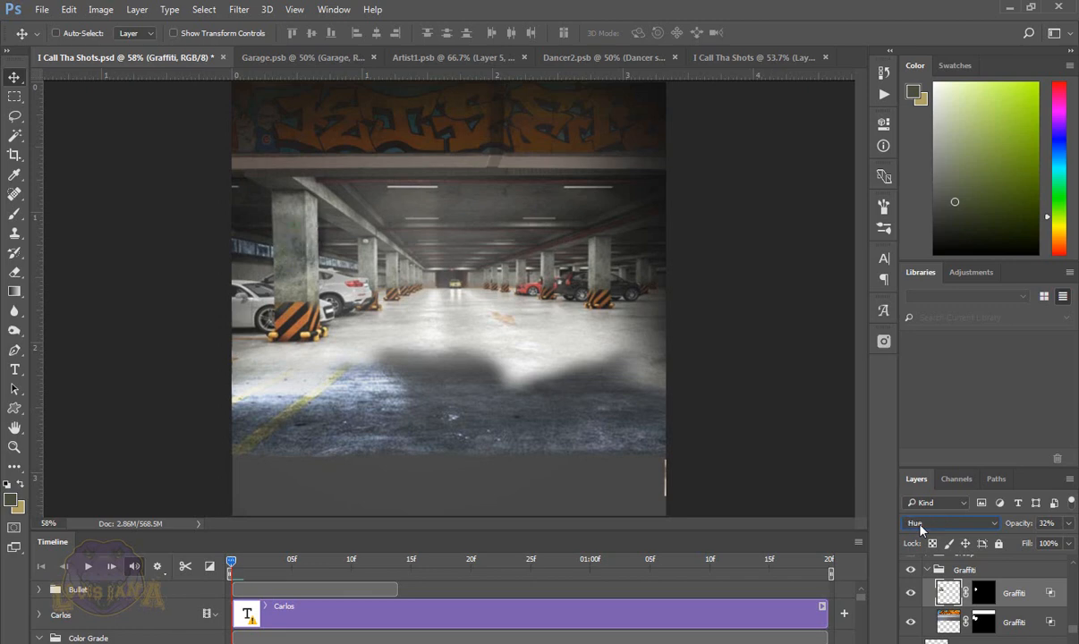
{"action": "scroll", "coordinate": [922, 529], "scroll_direction": "up", "scroll_amount": 2}
{"action": "scroll", "coordinate": [922, 529], "scroll_direction": "up", "scroll_amount": 2}
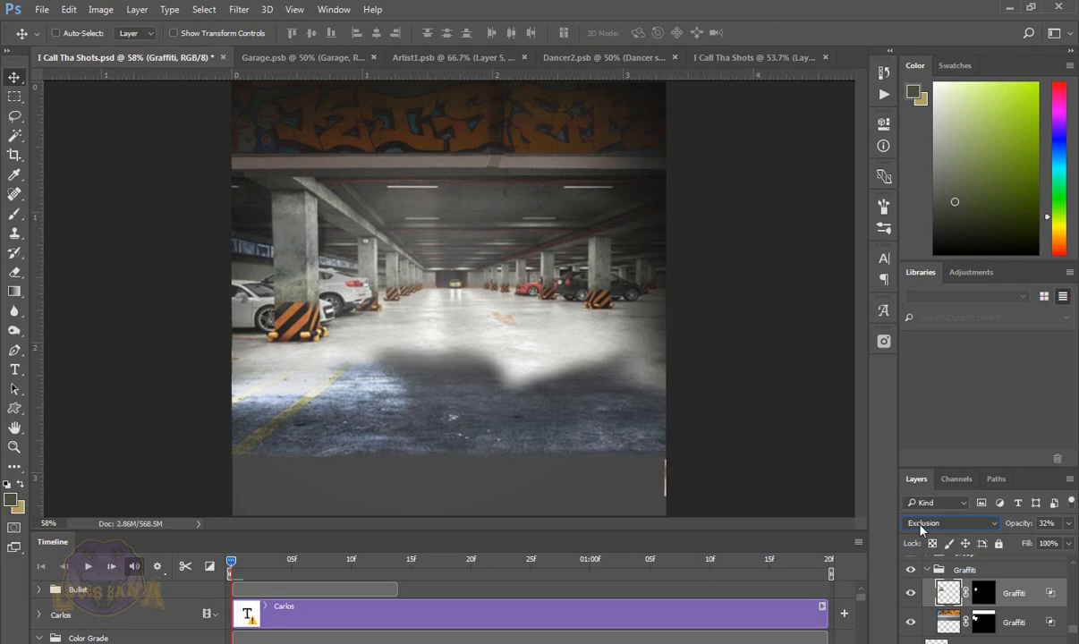
{"action": "scroll", "coordinate": [921, 529], "scroll_direction": "up", "scroll_amount": 1}
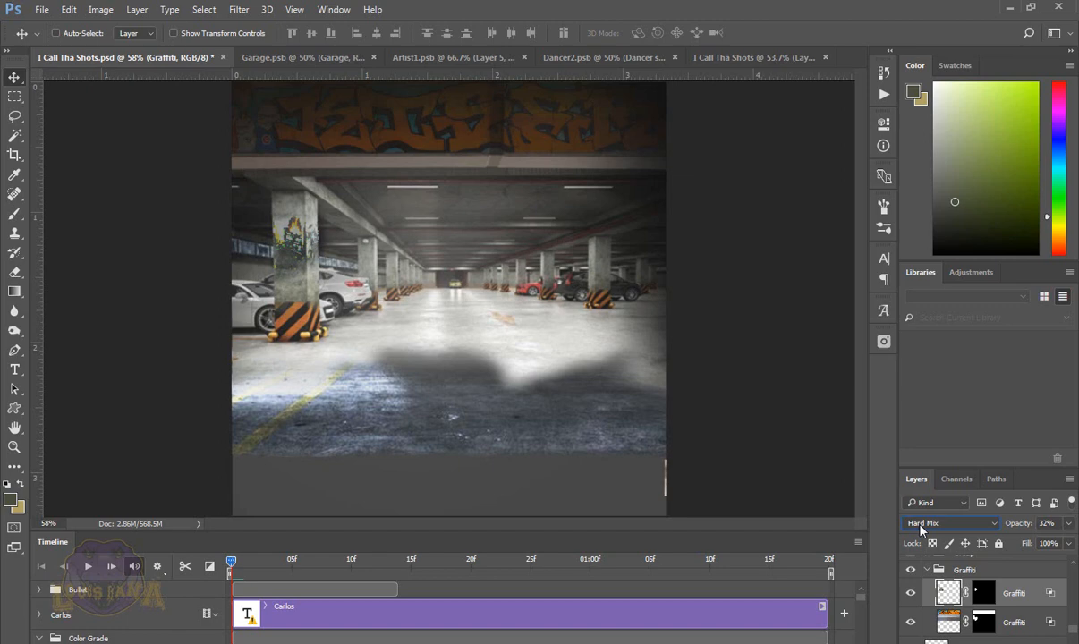
{"action": "scroll", "coordinate": [921, 529], "scroll_direction": "up", "scroll_amount": 1}
{"action": "scroll", "coordinate": [922, 529], "scroll_direction": "up", "scroll_amount": 1}
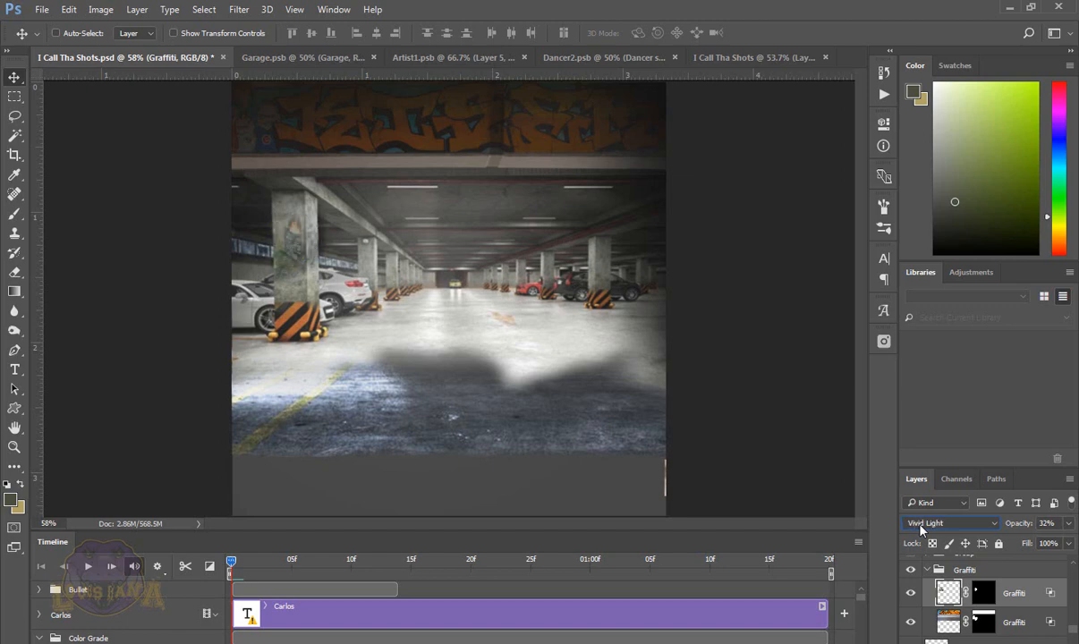
{"action": "scroll", "coordinate": [921, 529], "scroll_direction": "up", "scroll_amount": 2}
{"action": "scroll", "coordinate": [922, 529], "scroll_direction": "up", "scroll_amount": 3}
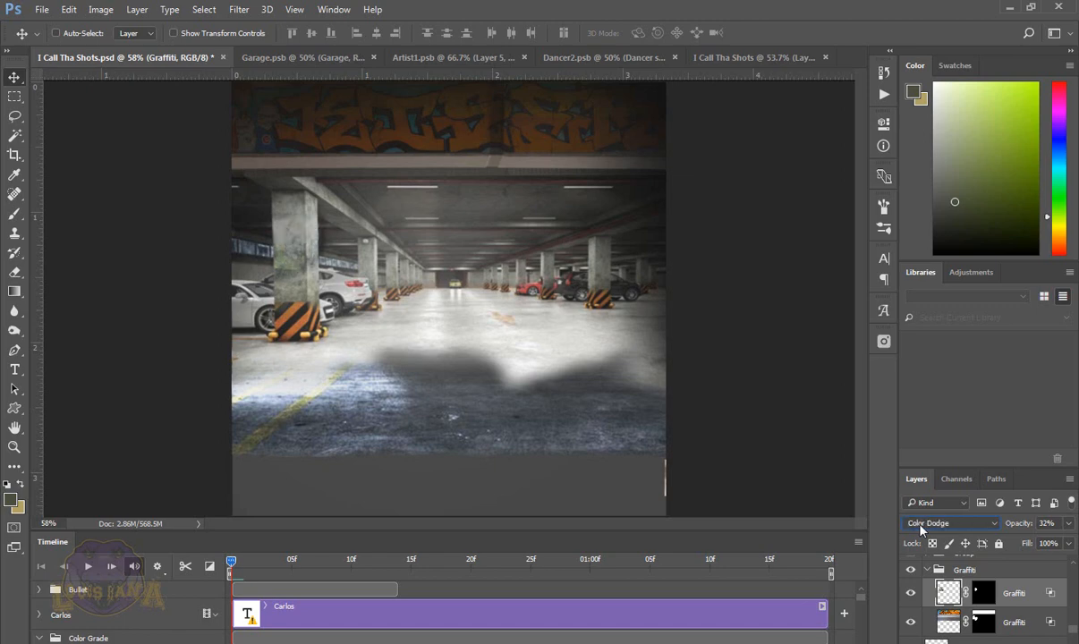
{"action": "scroll", "coordinate": [922, 528], "scroll_direction": "up", "scroll_amount": 1}
{"action": "scroll", "coordinate": [922, 529], "scroll_direction": "up", "scroll_amount": 1}
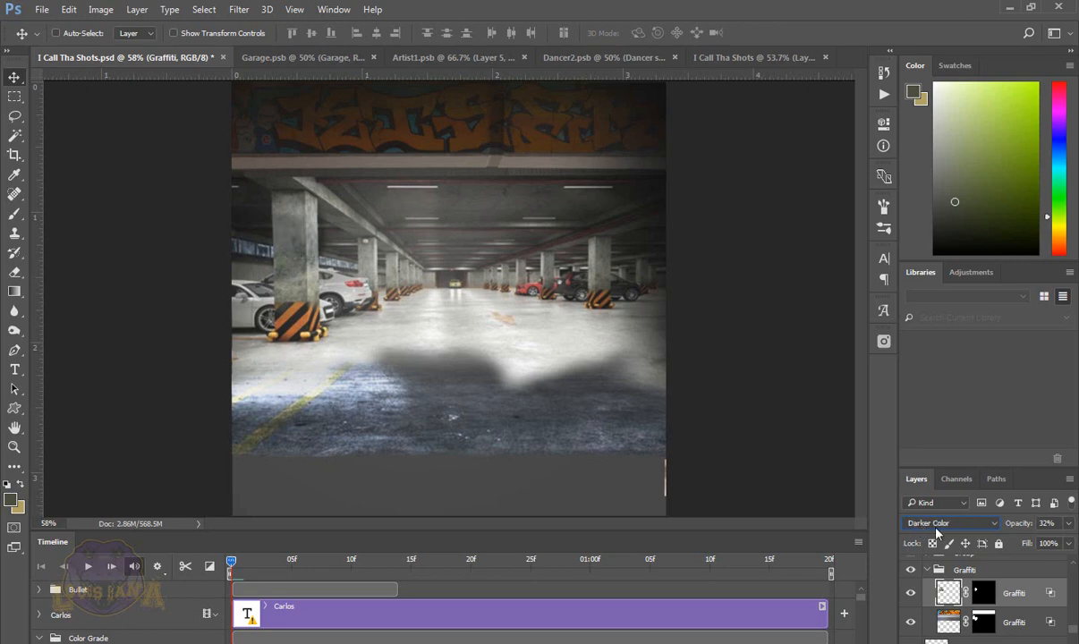
{"action": "scroll", "coordinate": [926, 531], "scroll_direction": "up", "scroll_amount": 1}
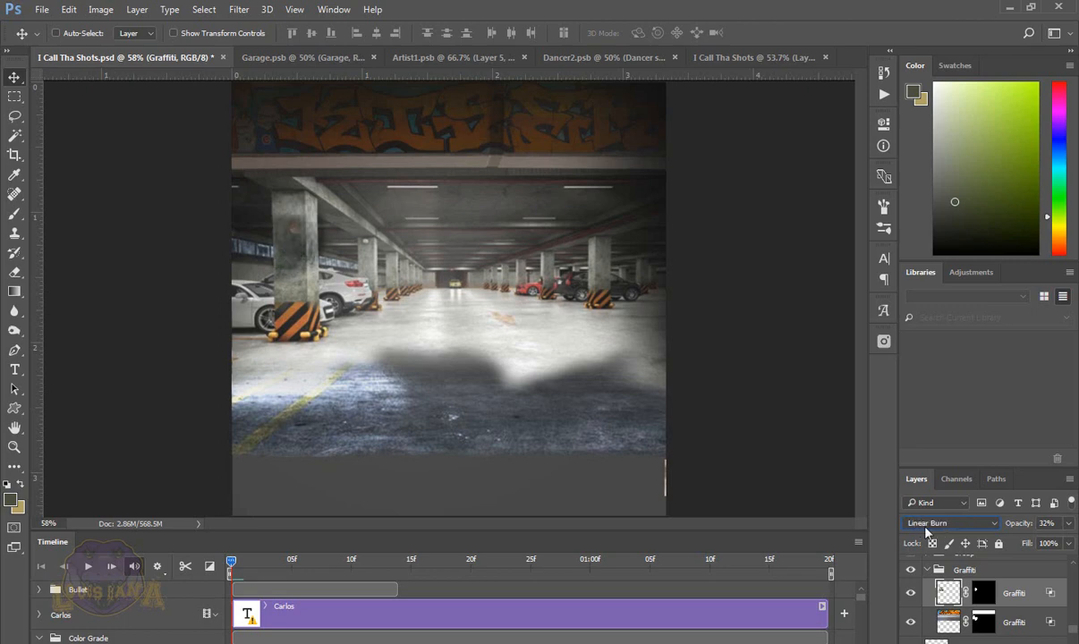
{"action": "scroll", "coordinate": [926, 531], "scroll_direction": "up", "scroll_amount": 4}
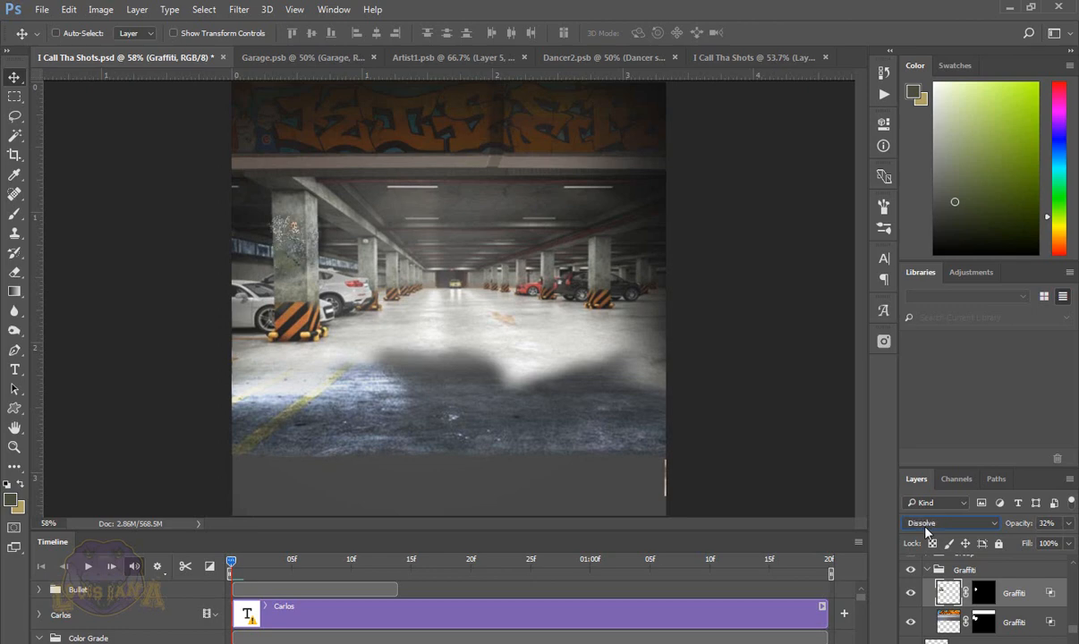
{"action": "scroll", "coordinate": [926, 531], "scroll_direction": "up", "scroll_amount": 1}
{"action": "left_click", "coordinate": [926, 532]}
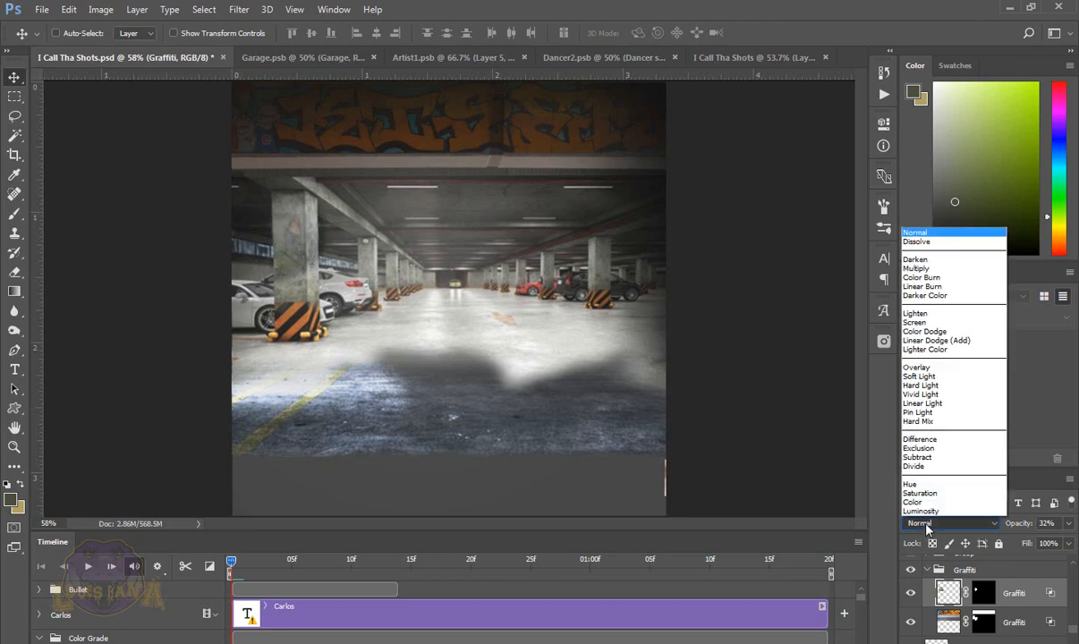
{"action": "left_click", "coordinate": [932, 394]}
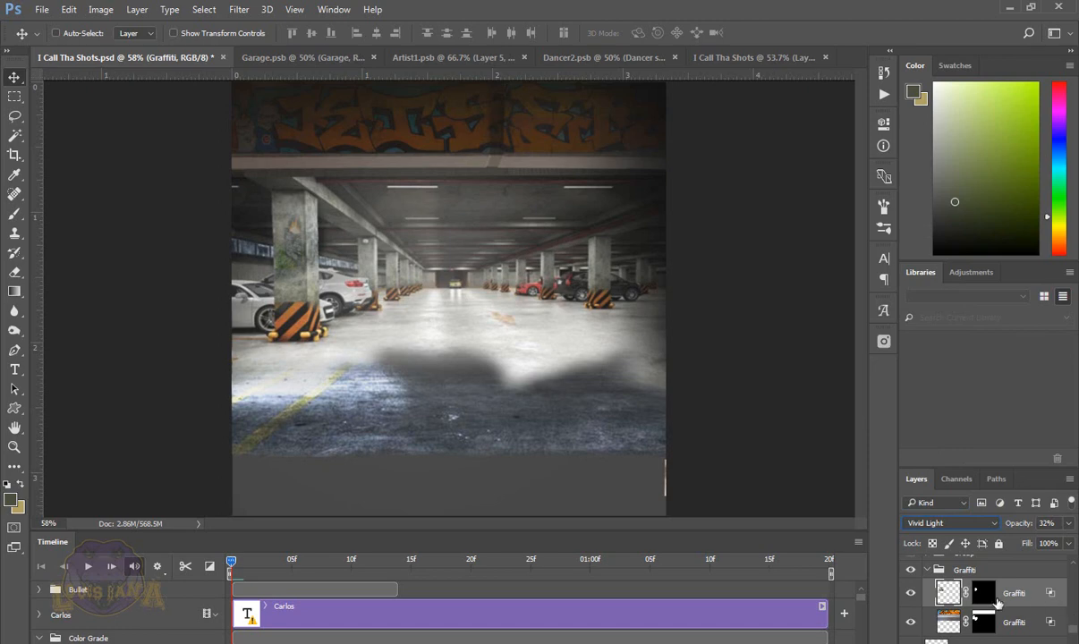
Step: Collapse the Graffiti group, make the Group folder above it visible and expand it to show its layers
{"action": "scroll", "coordinate": [951, 606], "scroll_direction": "up", "scroll_amount": 1}
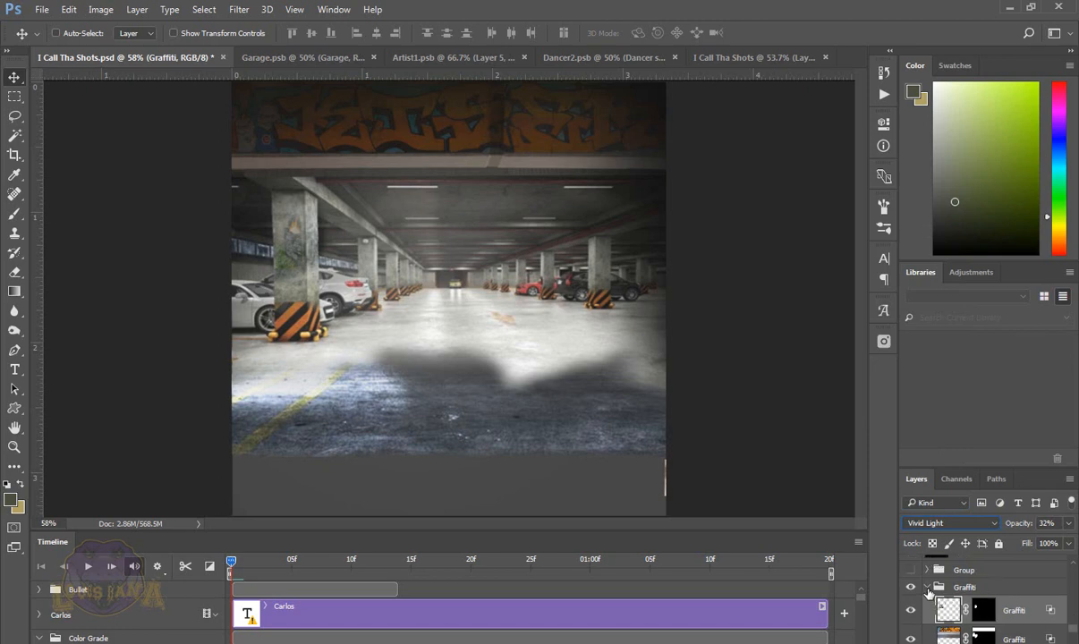
{"action": "left_click", "coordinate": [928, 591]}
{"action": "left_click", "coordinate": [928, 588]}
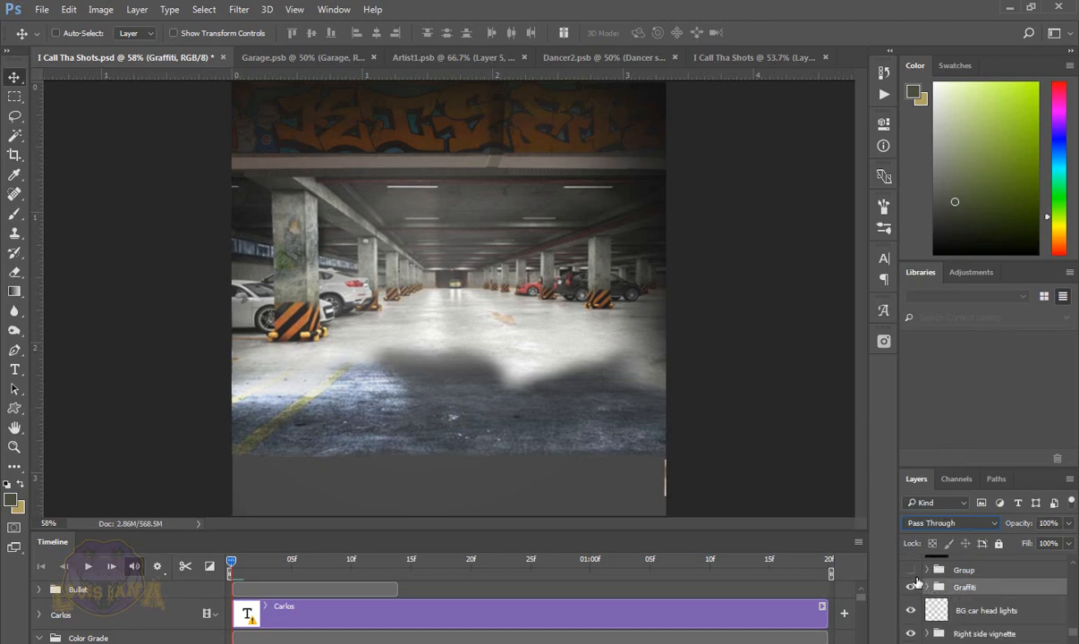
{"action": "left_click", "coordinate": [911, 570]}
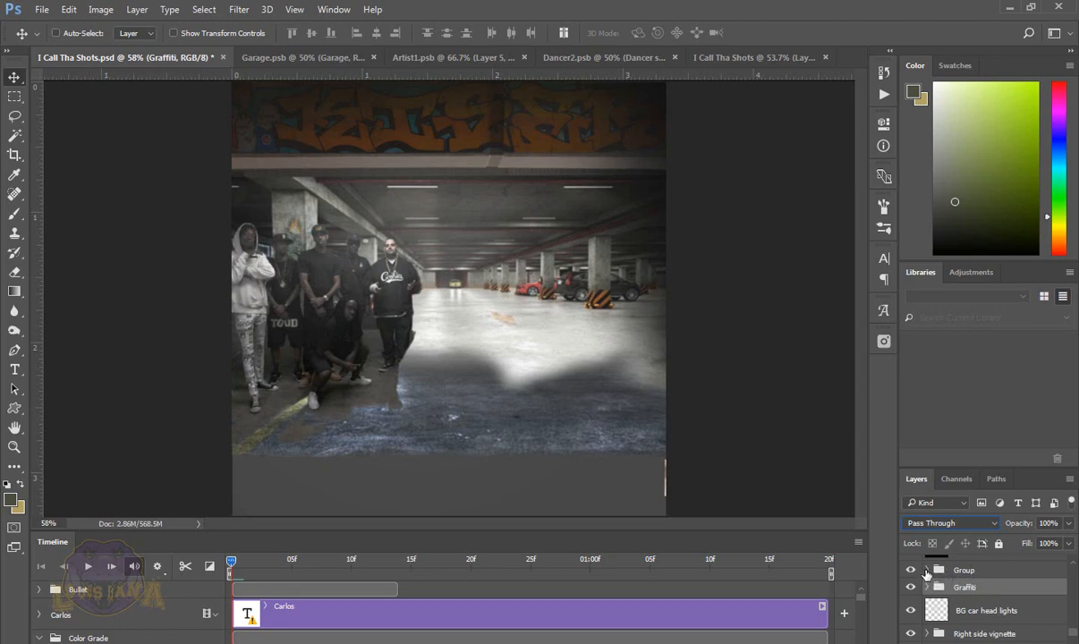
{"action": "left_click", "coordinate": [927, 570]}
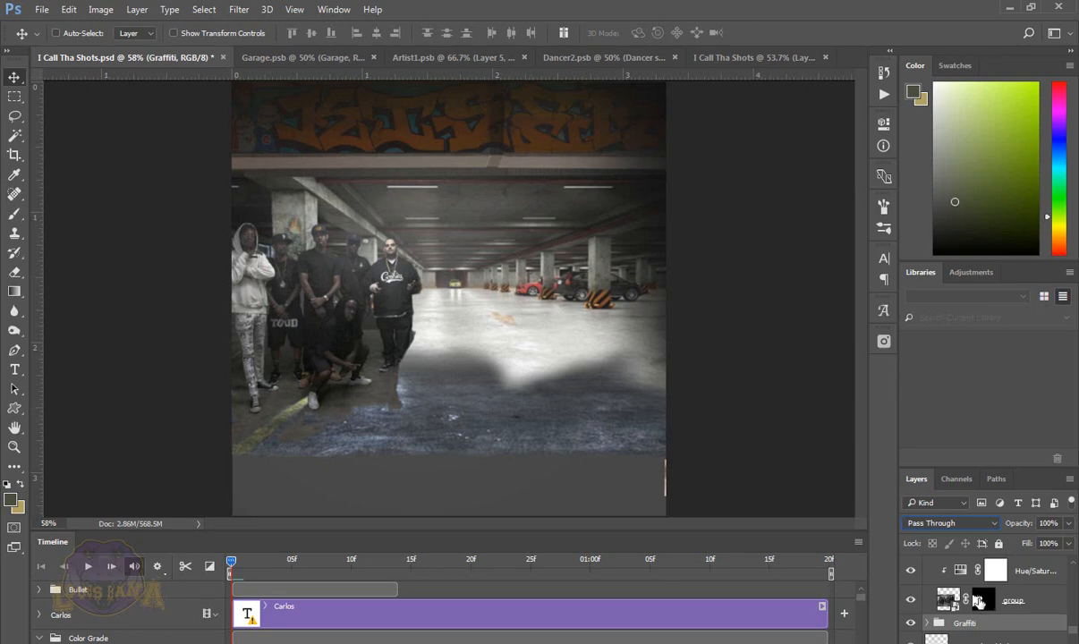
Step: Disable and re-enable the group layer's mask to compare the full crew photo with the masked cut-out
{"action": "left_click", "coordinate": [981, 602], "text": "shift"}
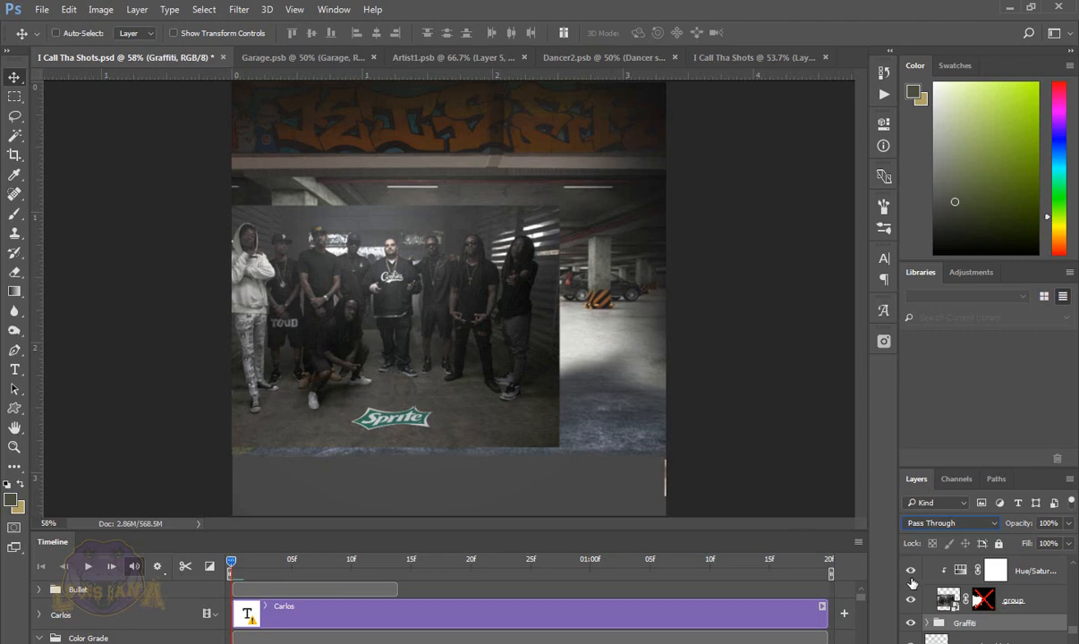
{"action": "left_click", "coordinate": [987, 602]}
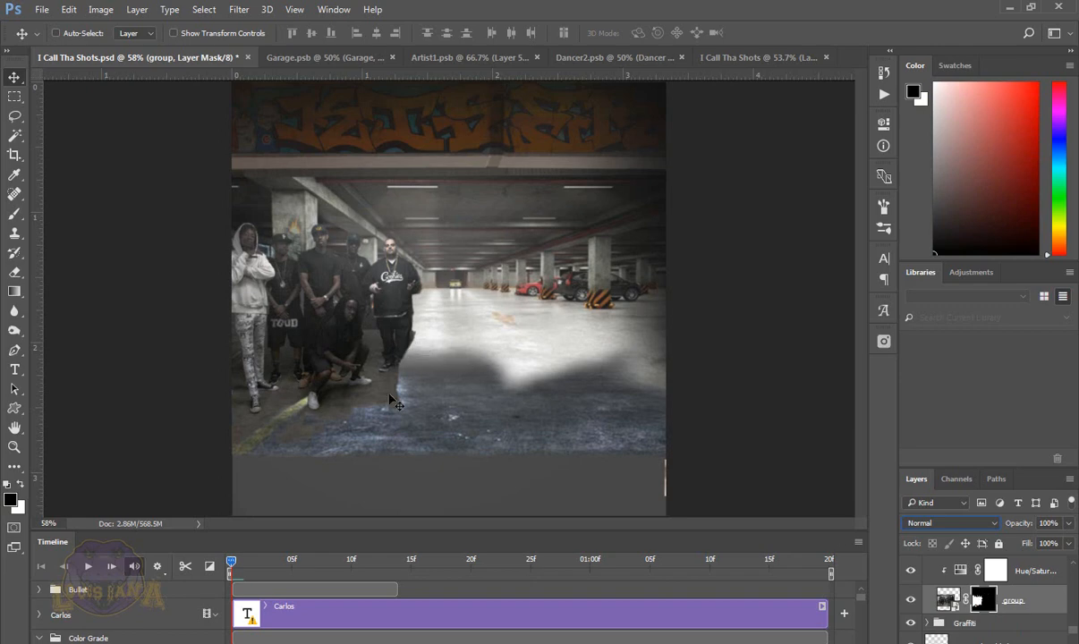
{"action": "left_click_drag", "start_coordinate": [407, 384], "coordinate": [412, 378]}
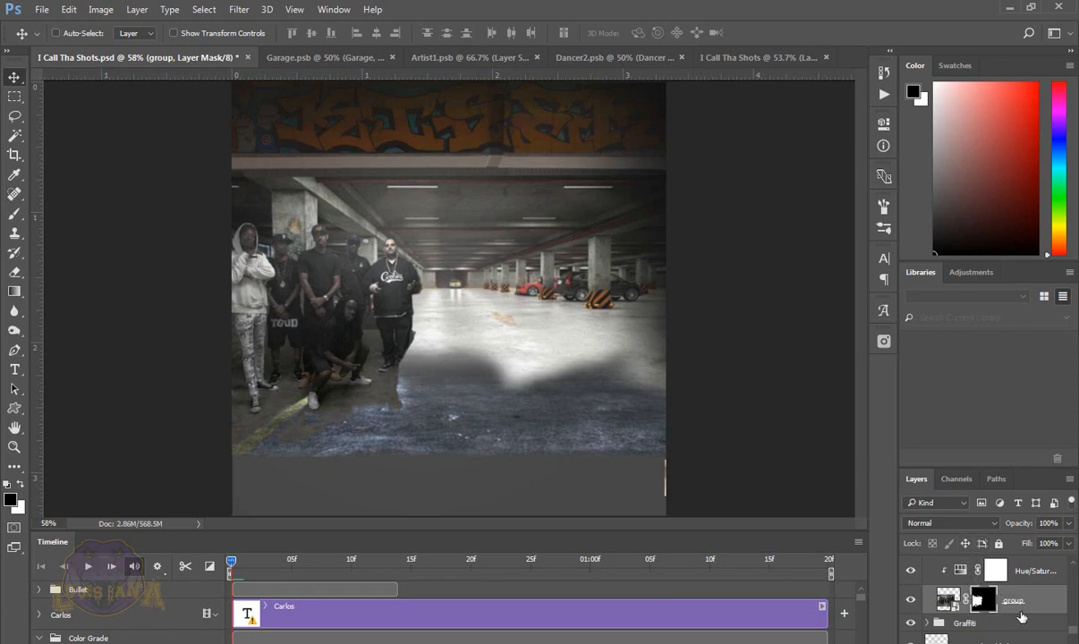
Step: Examine the Reds settings of the Hue/Saturation adjustment clipped to the group layer and close its properties without changes
{"action": "scroll", "coordinate": [1029, 617], "scroll_direction": "up", "scroll_amount": 2}
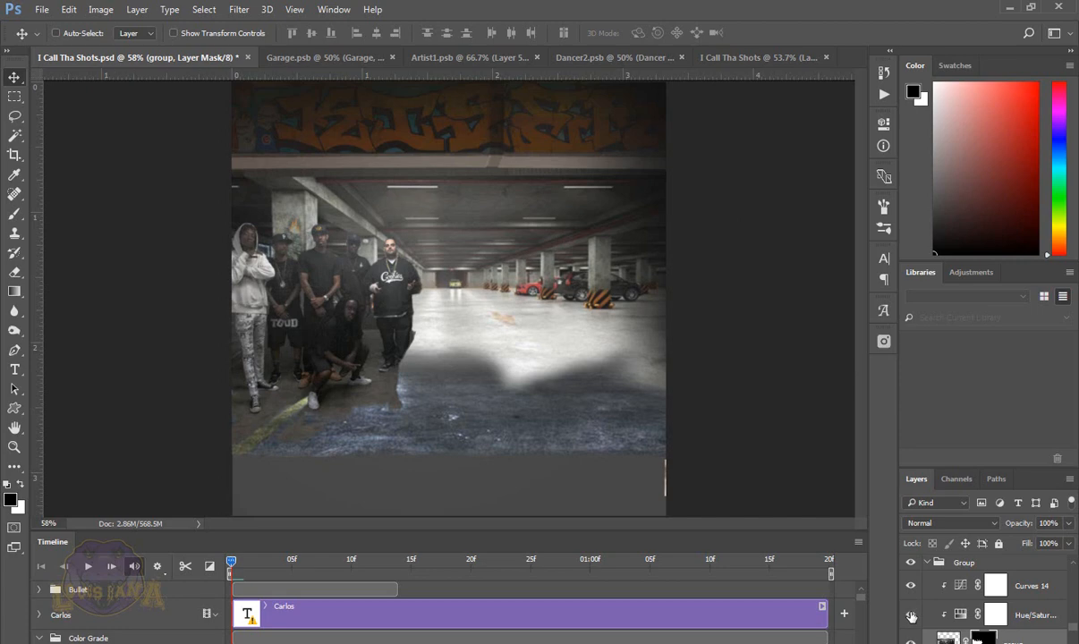
{"action": "double_click", "coordinate": [962, 616]}
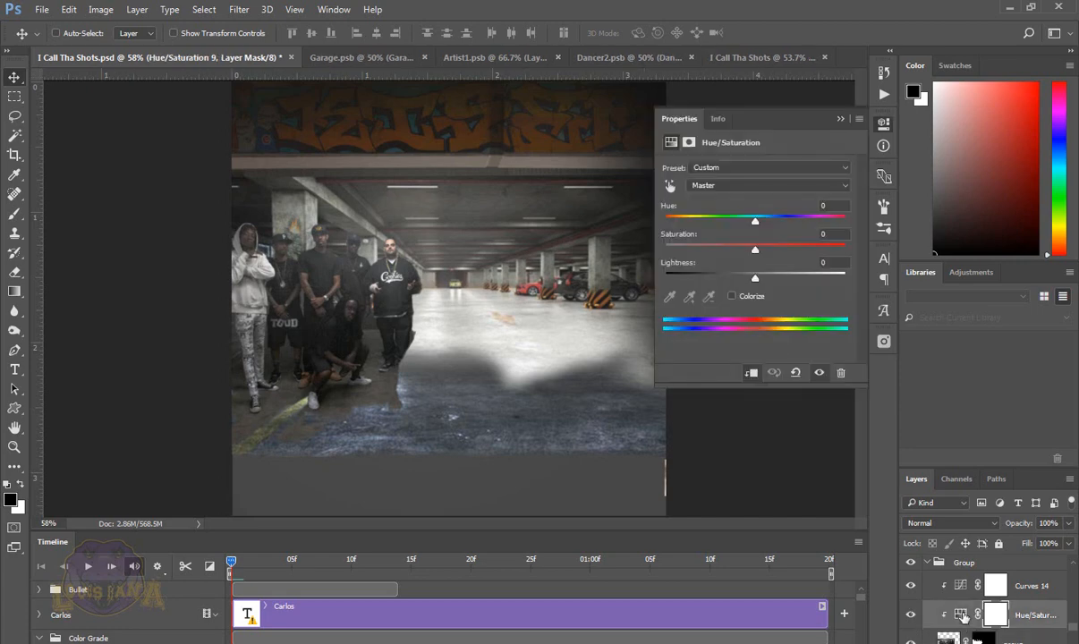
{"action": "left_click", "coordinate": [762, 186]}
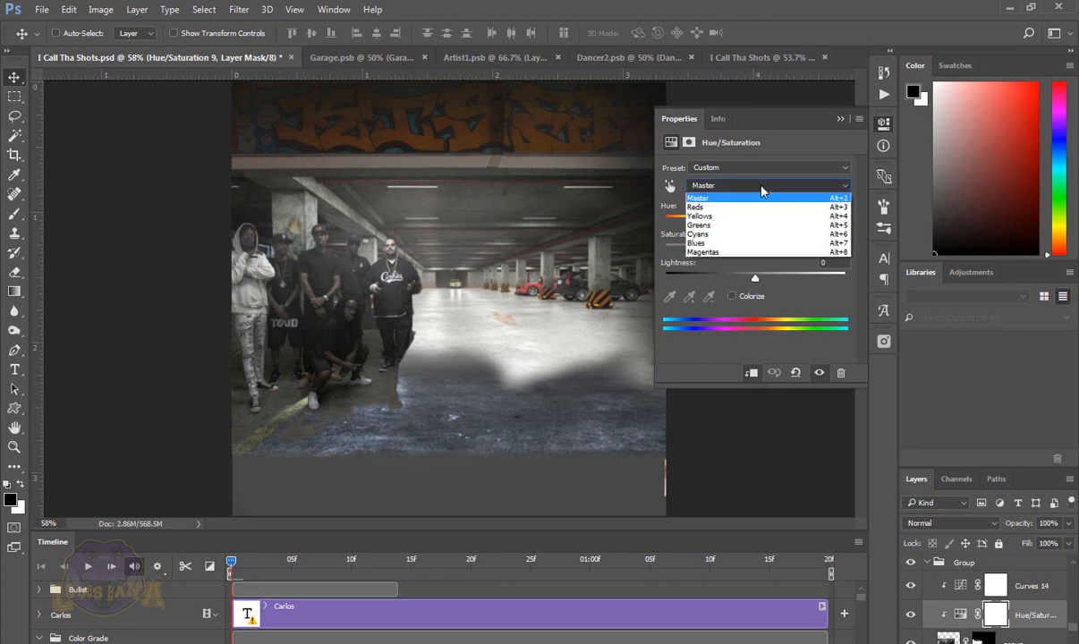
{"action": "left_click", "coordinate": [707, 213]}
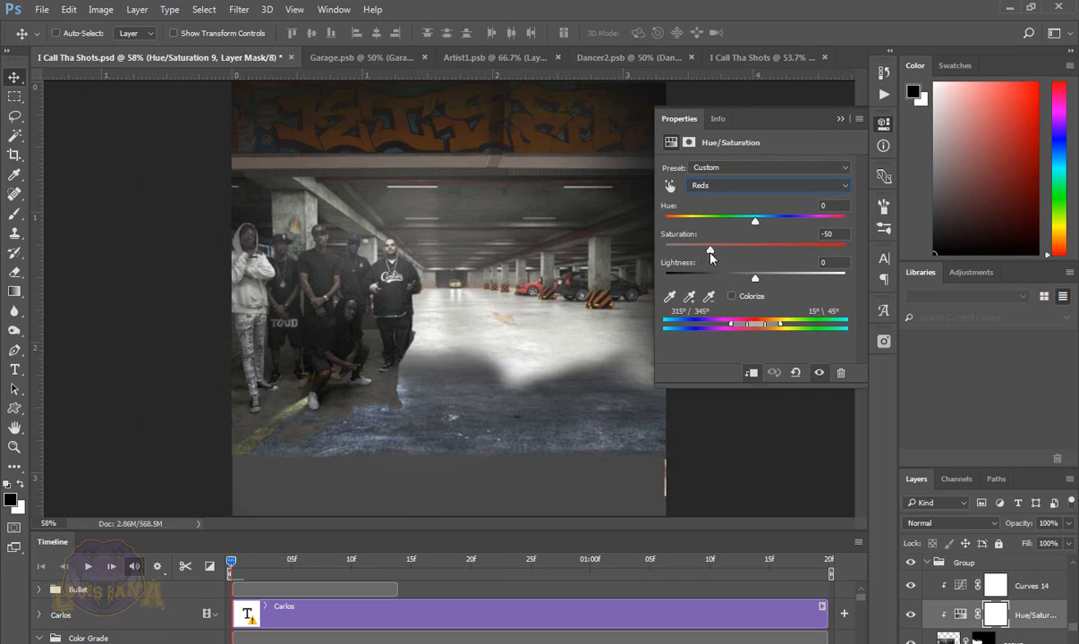
{"action": "left_click", "coordinate": [883, 126]}
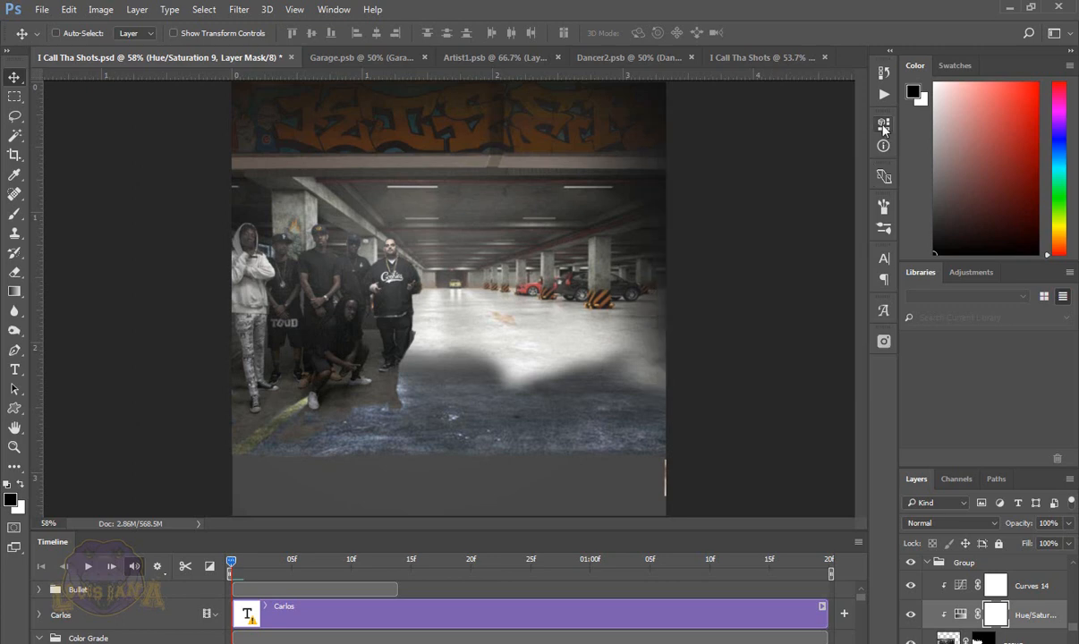
Step: Toggle the Curves 14 adjustment off and on to compare the crew's brightness, and examine its curve without changing it
{"action": "left_click", "coordinate": [910, 586]}
{"action": "left_click", "coordinate": [911, 587]}
{"action": "left_click", "coordinate": [911, 587]}
{"action": "left_click", "coordinate": [911, 587]}
{"action": "left_click", "coordinate": [910, 587]}
{"action": "left_click", "coordinate": [910, 587]}
{"action": "double_click", "coordinate": [960, 586]}
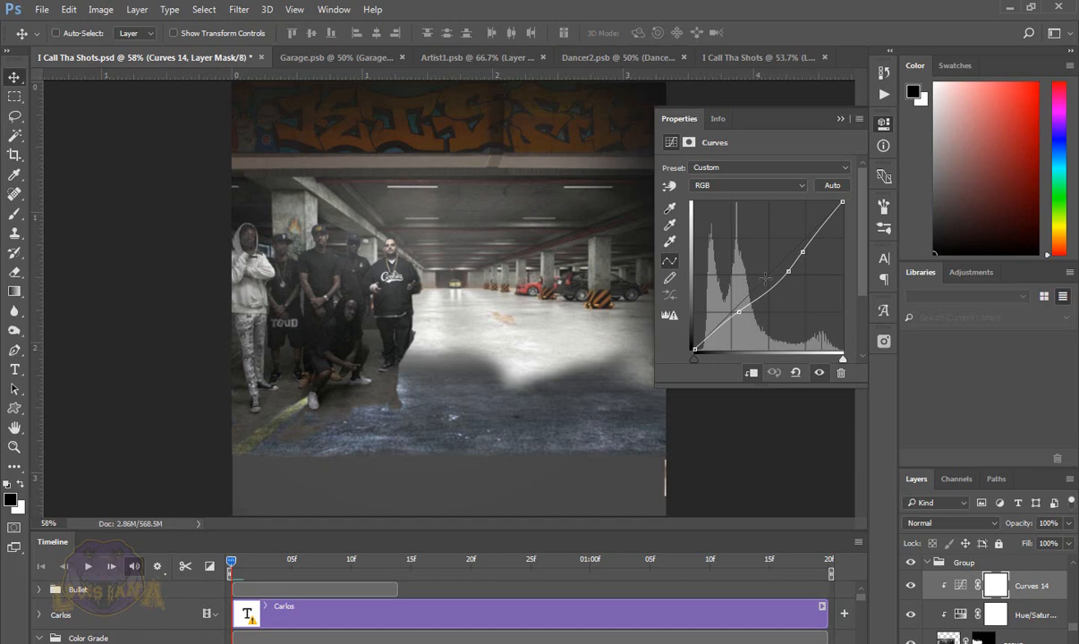
{"action": "left_click", "coordinate": [884, 125]}
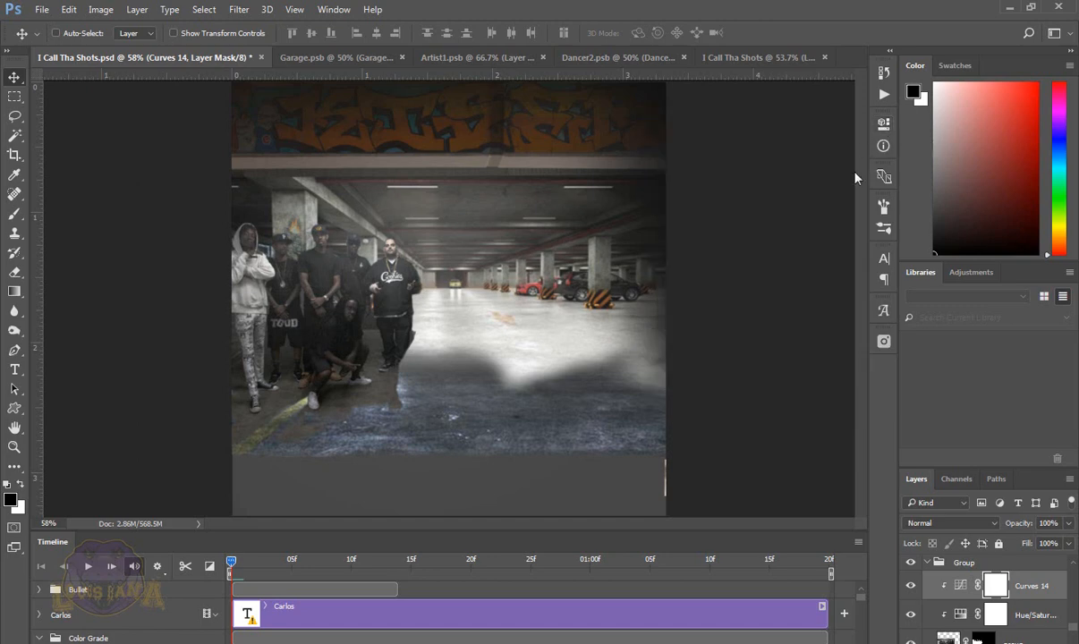
Step: Collapse the Group folder, then make the Bling layer above it visible and select it
{"action": "left_click", "coordinate": [928, 563]}
{"action": "left_click", "coordinate": [927, 564]}
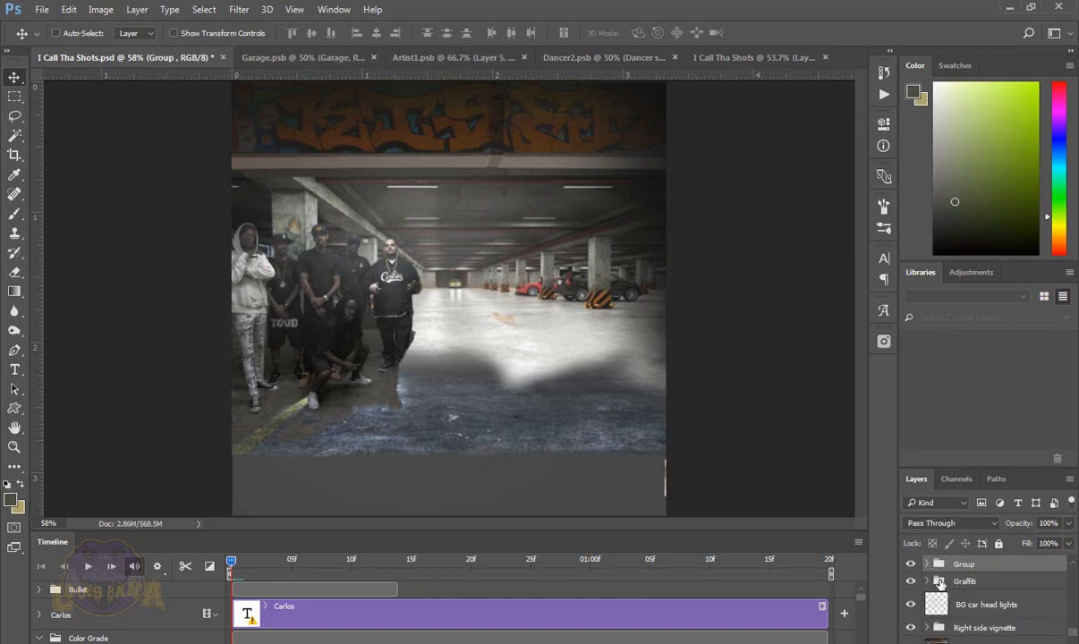
{"action": "scroll", "coordinate": [946, 587], "scroll_direction": "up", "scroll_amount": 2}
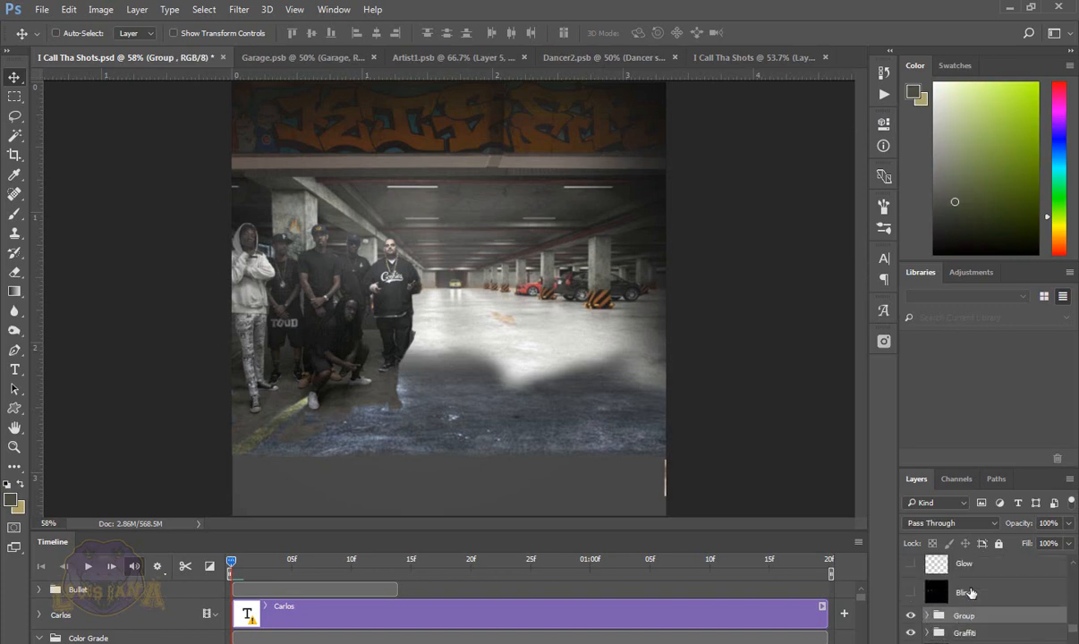
{"action": "left_click", "coordinate": [911, 596]}
{"action": "left_click", "coordinate": [910, 594]}
{"action": "left_click", "coordinate": [911, 594]}
{"action": "left_click", "coordinate": [911, 594]}
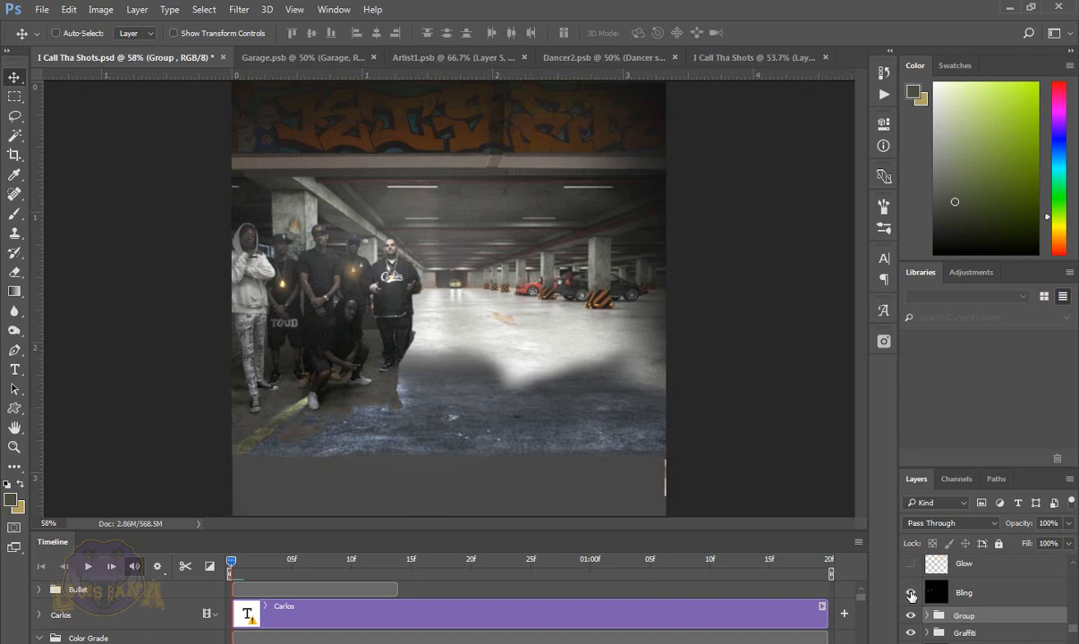
{"action": "left_click", "coordinate": [911, 596]}
{"action": "left_click", "coordinate": [954, 593]}
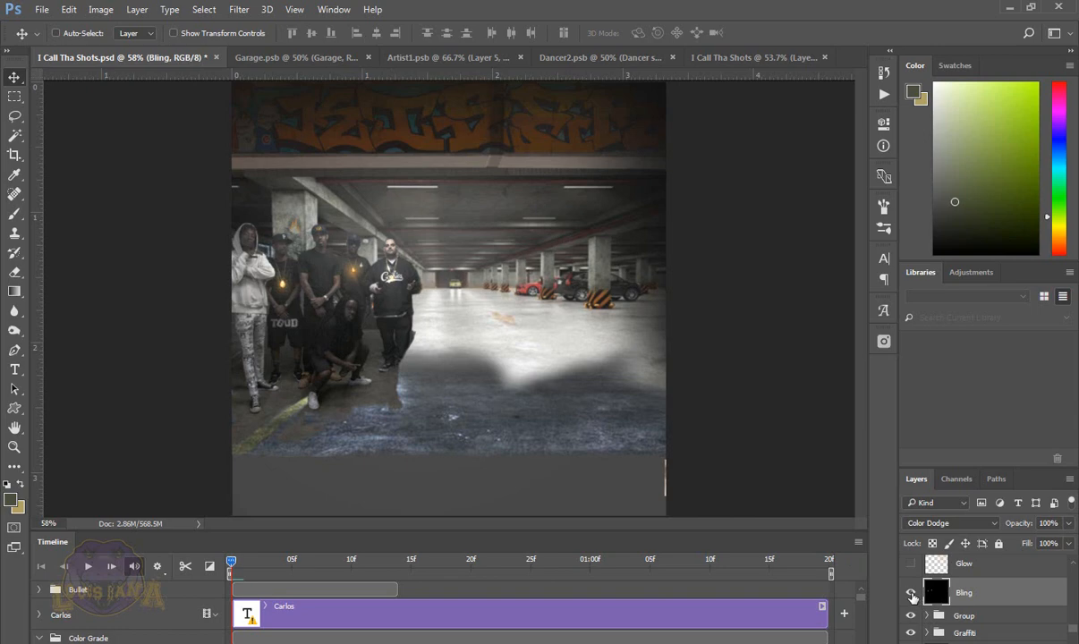
Step: Toggle the Bling layer off and on repeatedly to compare the crew's chains with and without the shine
{"action": "left_click", "coordinate": [911, 593]}
{"action": "left_click", "coordinate": [911, 593]}
{"action": "left_click", "coordinate": [911, 594]}
{"action": "left_click", "coordinate": [910, 593]}
{"action": "left_click", "coordinate": [911, 593]}
{"action": "left_click", "coordinate": [911, 593]}
{"action": "left_click", "coordinate": [911, 593]}
{"action": "left_click", "coordinate": [911, 593]}
{"action": "left_click", "coordinate": [911, 593]}
{"action": "left_click", "coordinate": [911, 593]}
Step: Make the Glow layer above Bling visible, toggling it off and on to compare the garage lighting
{"action": "scroll", "coordinate": [914, 591], "scroll_direction": "up", "scroll_amount": 1}
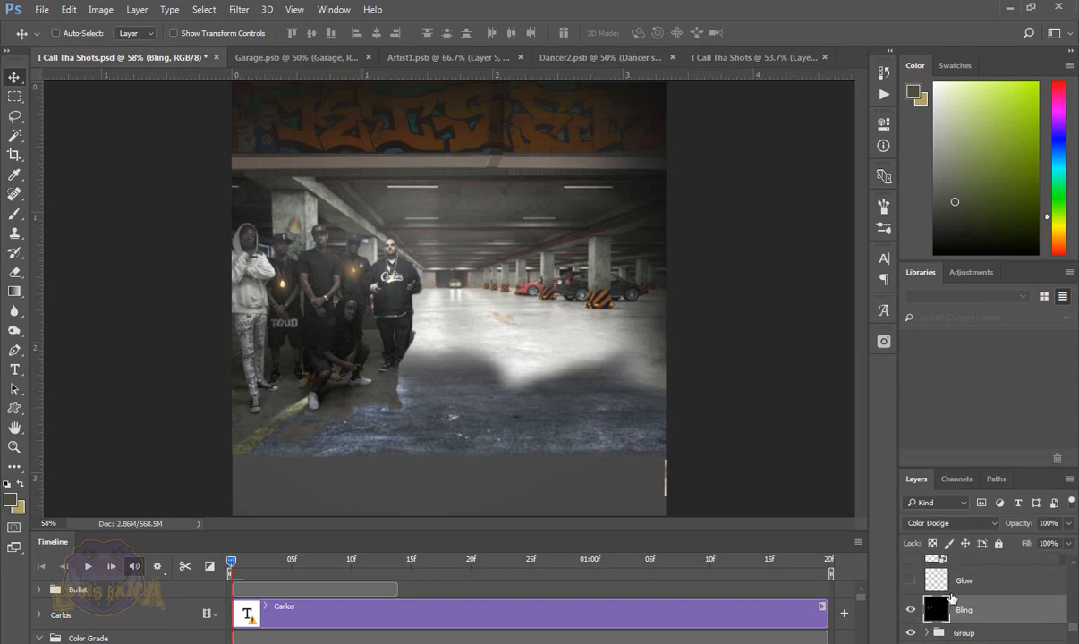
{"action": "left_click", "coordinate": [912, 581]}
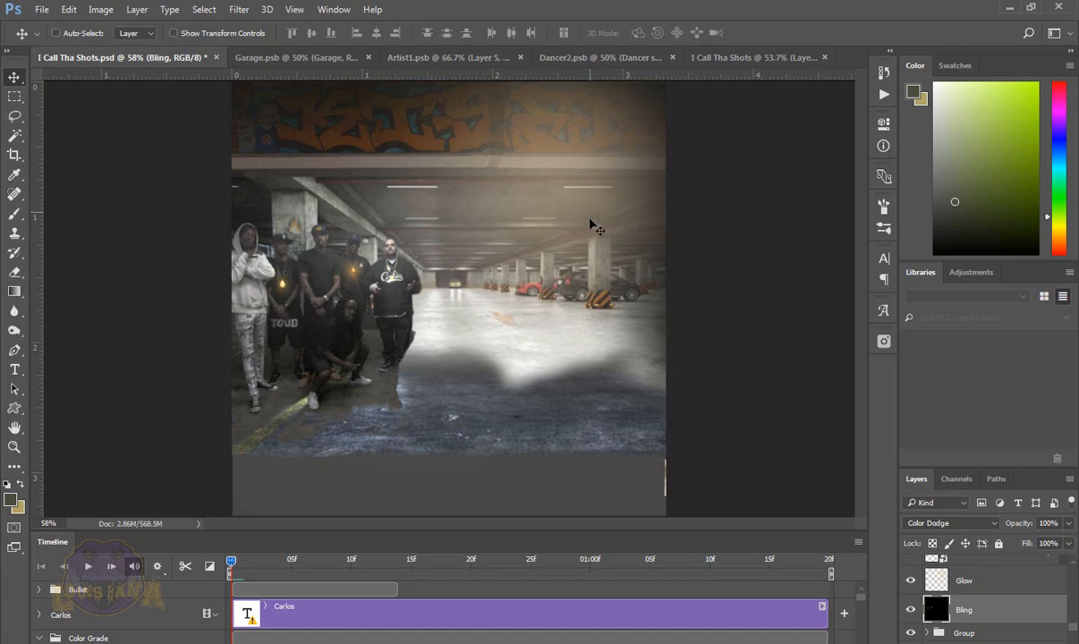
{"action": "left_click", "coordinate": [910, 580]}
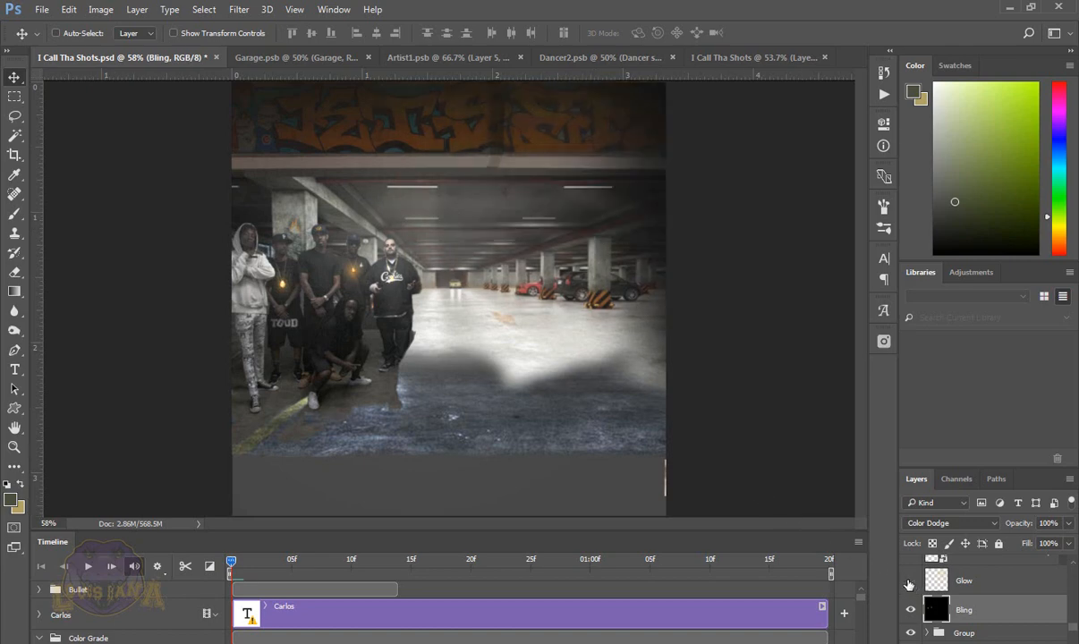
{"action": "left_click", "coordinate": [910, 580]}
{"action": "left_click", "coordinate": [910, 580]}
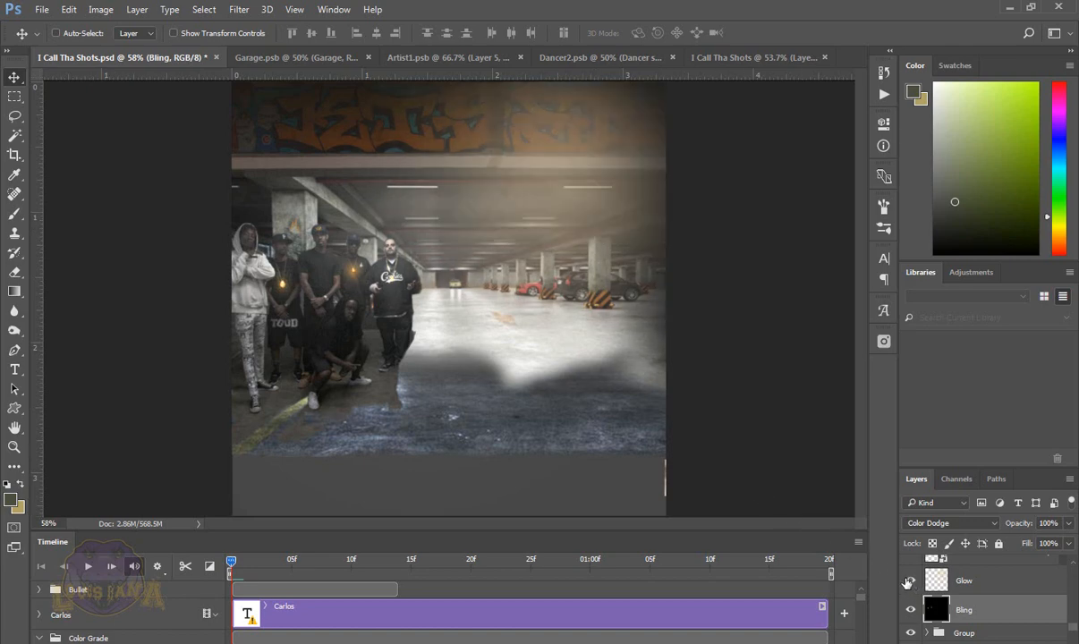
Step: Keep the Glow layer visible and make the I Call Tha Shots title layer above it visible
{"action": "left_click", "coordinate": [910, 580]}
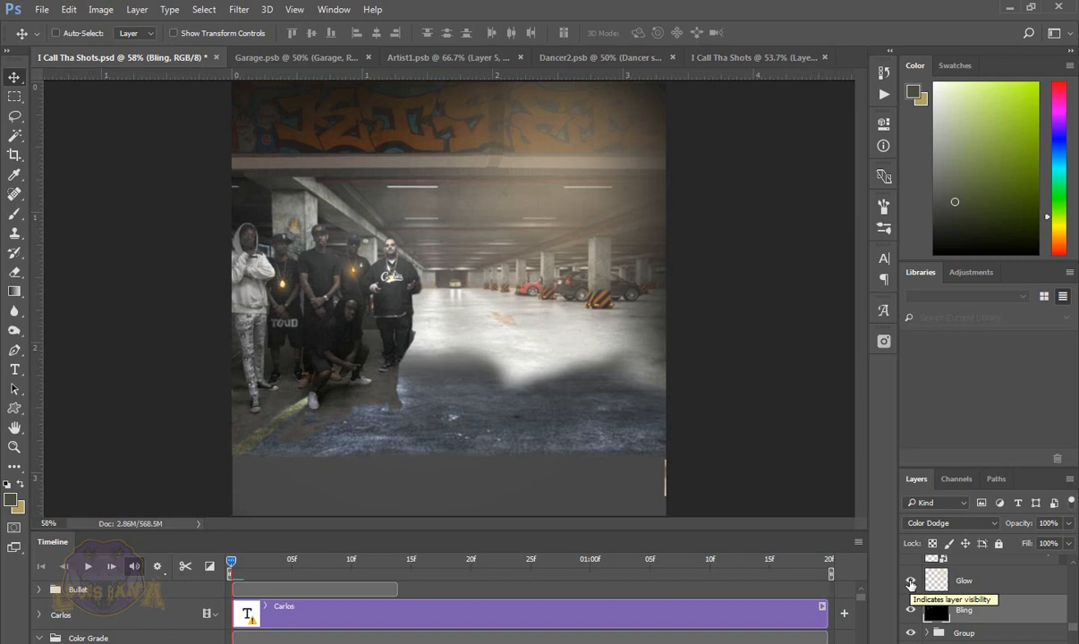
{"action": "scroll", "coordinate": [910, 582], "scroll_direction": "up", "scroll_amount": 1}
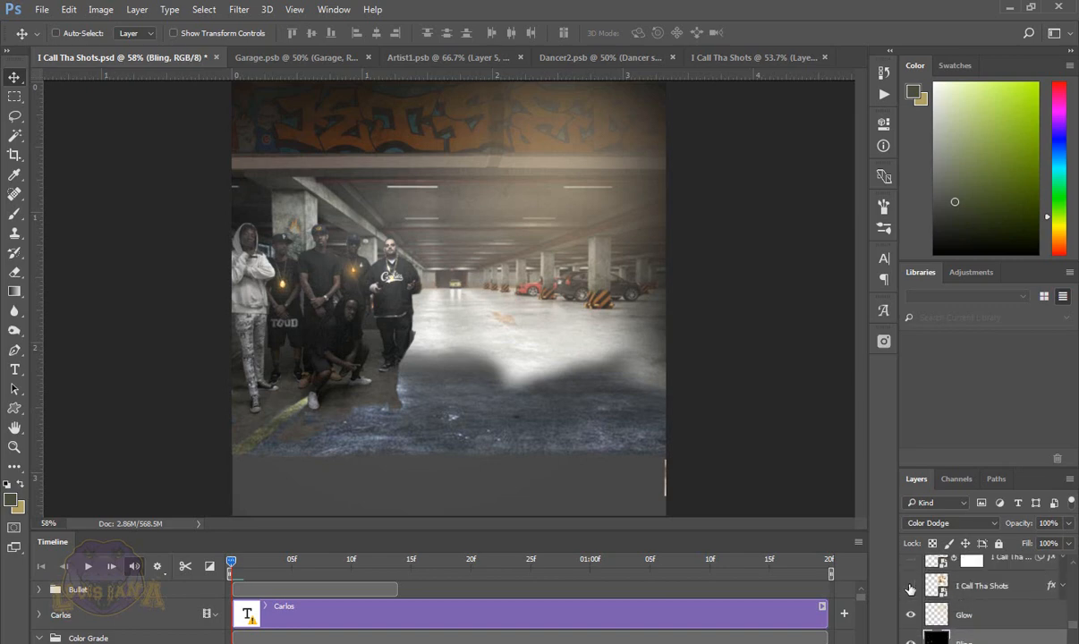
{"action": "left_click", "coordinate": [912, 586]}
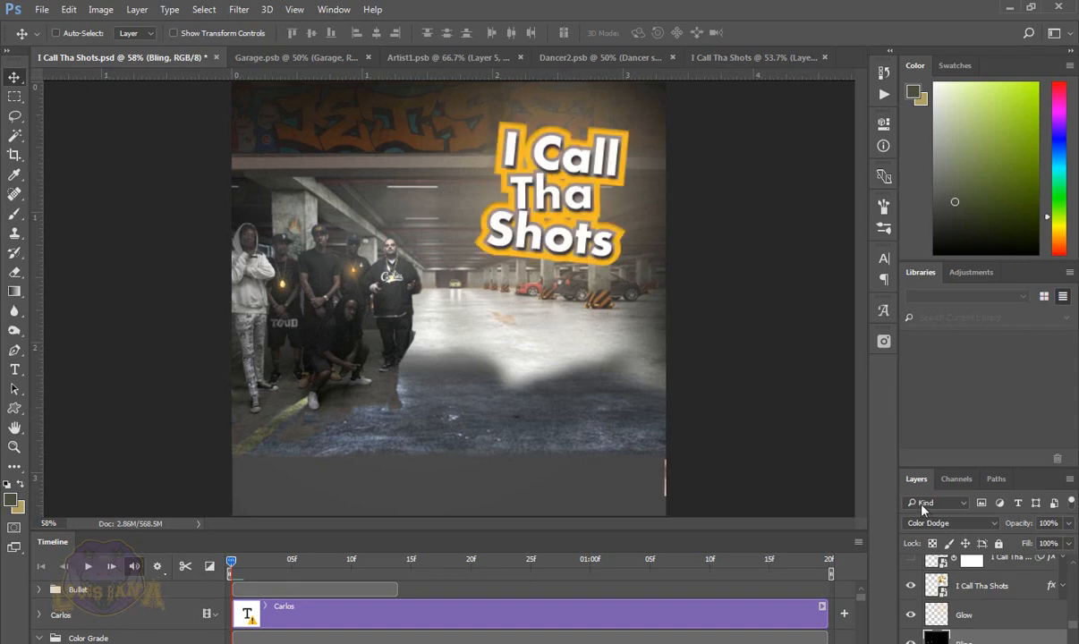
{"action": "scroll", "coordinate": [1029, 599], "scroll_direction": "up", "scroll_amount": 1}
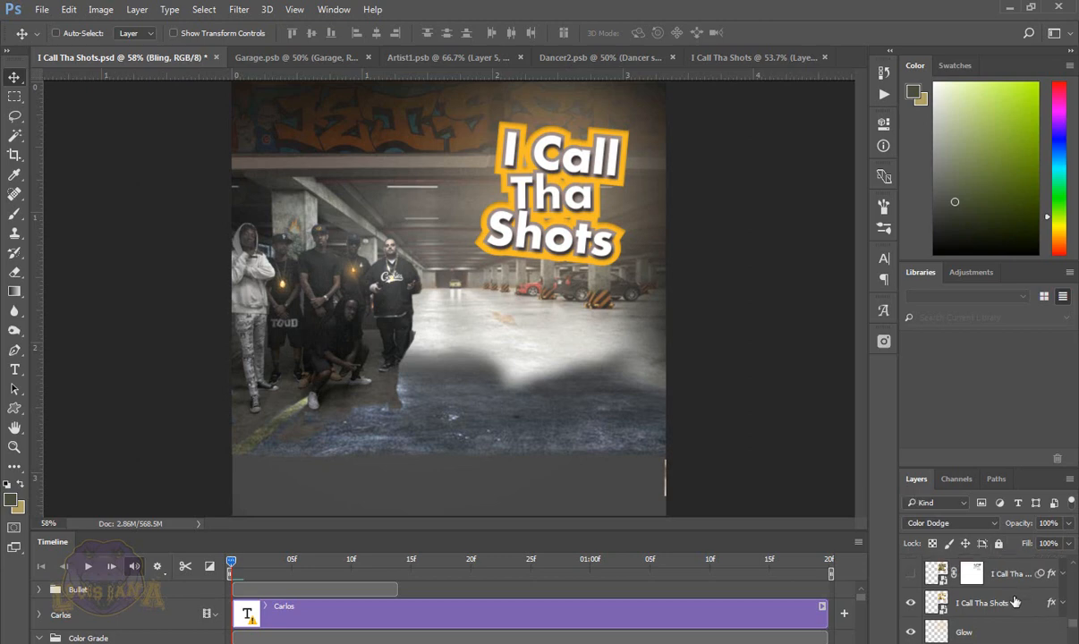
Step: Expand the I Call Tha Shots title layer's effects, toggle them off and on to compare the Inner Shadow, and collapse the list
{"action": "left_click", "coordinate": [1062, 604]}
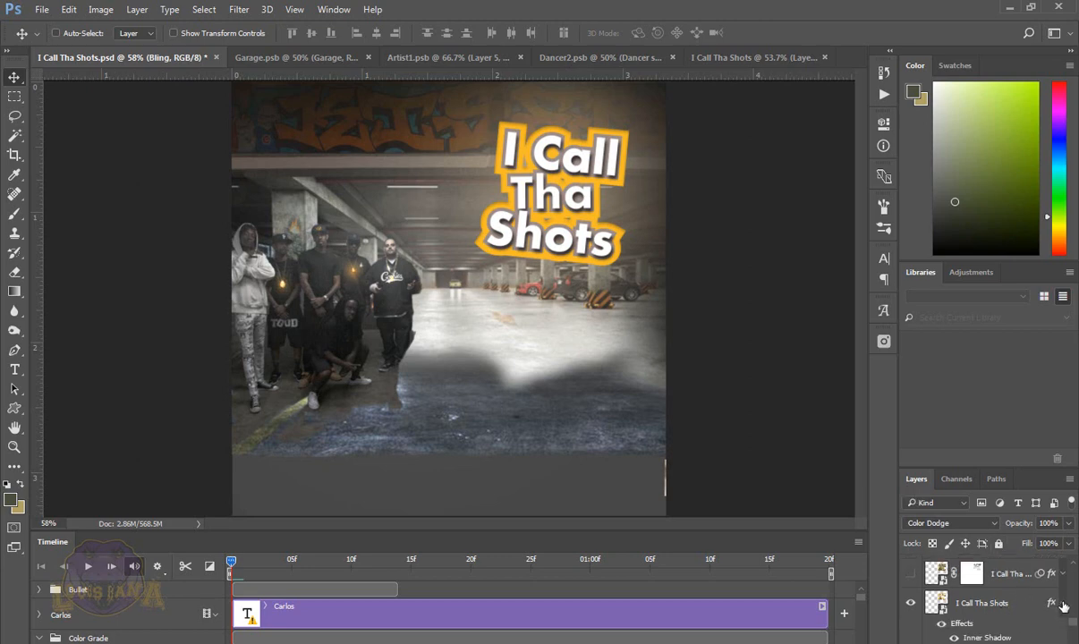
{"action": "scroll", "coordinate": [984, 618], "scroll_direction": "down", "scroll_amount": 1}
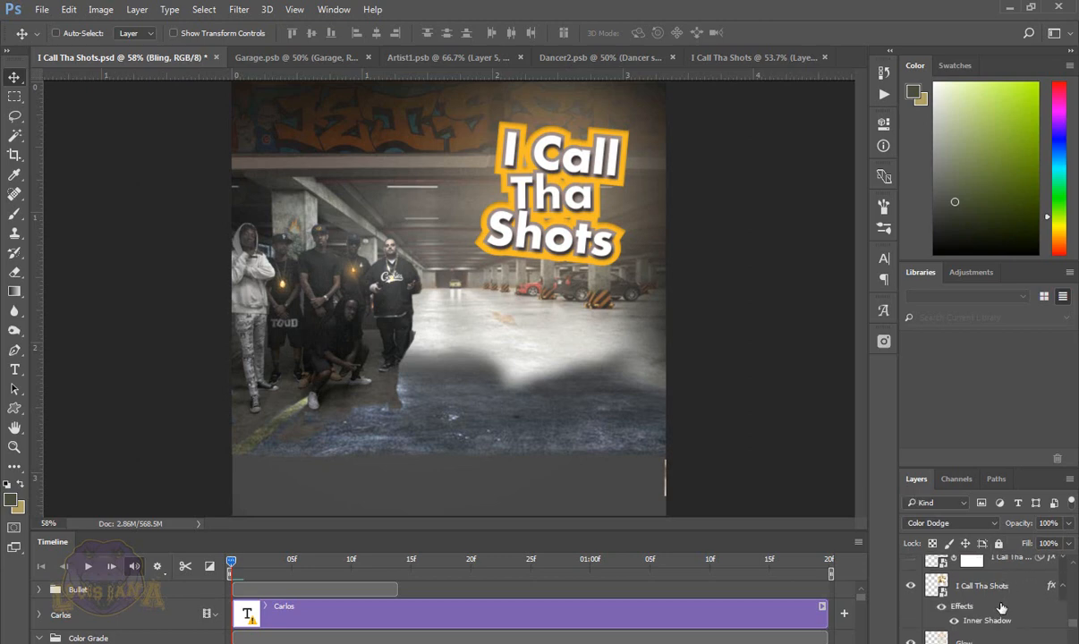
{"action": "left_click", "coordinate": [940, 607]}
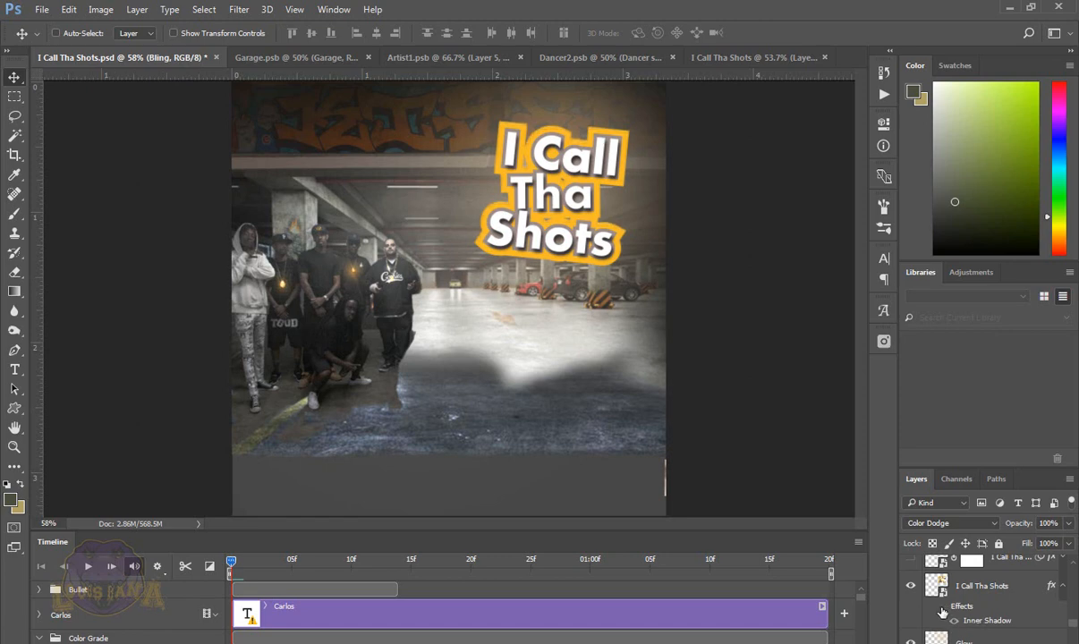
{"action": "left_click", "coordinate": [941, 607]}
{"action": "left_click", "coordinate": [942, 607]}
{"action": "left_click", "coordinate": [942, 608]}
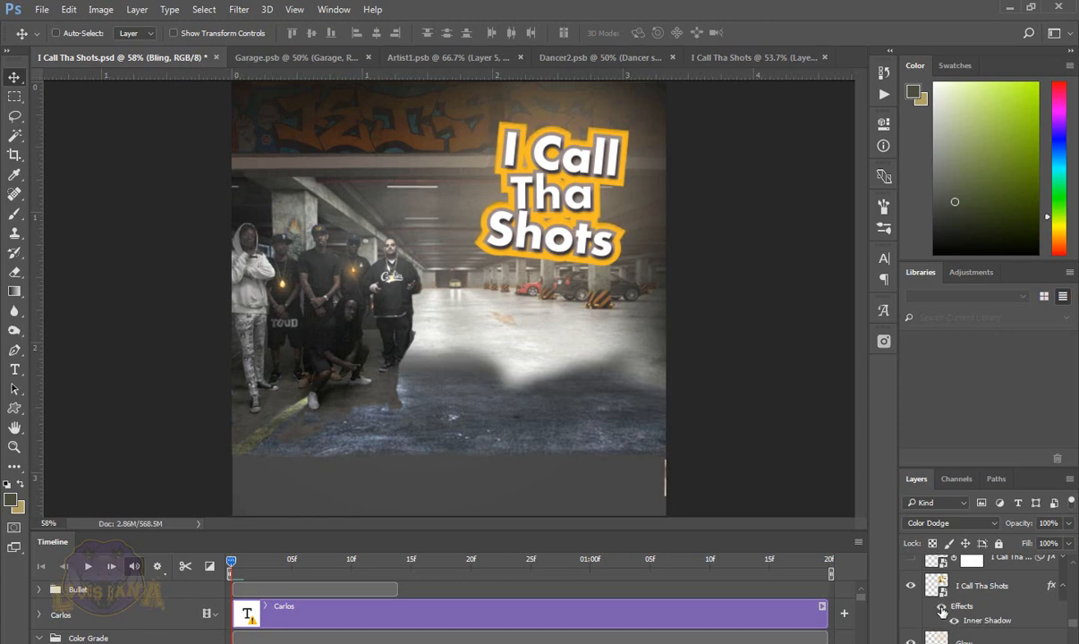
{"action": "left_click", "coordinate": [941, 607]}
{"action": "left_click", "coordinate": [942, 608]}
{"action": "left_click", "coordinate": [942, 607]}
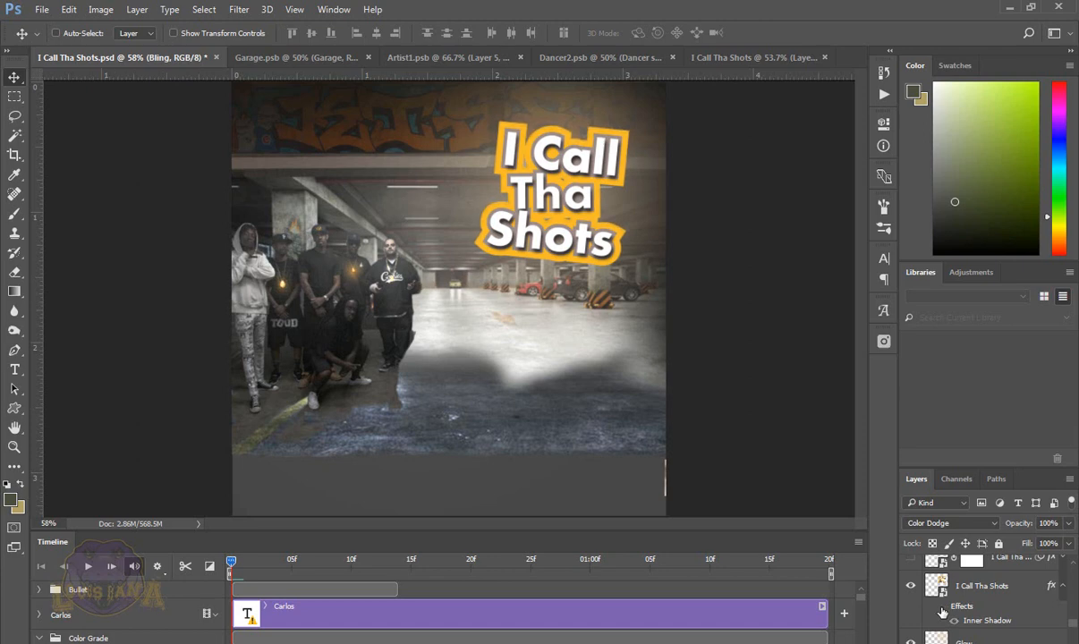
{"action": "left_click", "coordinate": [942, 608]}
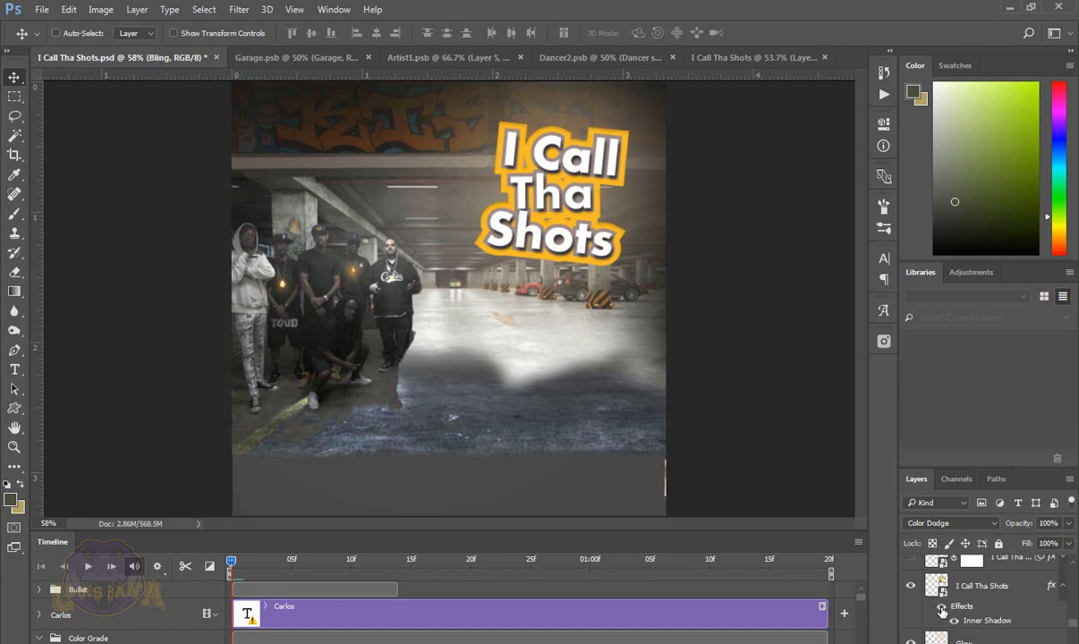
{"action": "left_click", "coordinate": [1063, 589]}
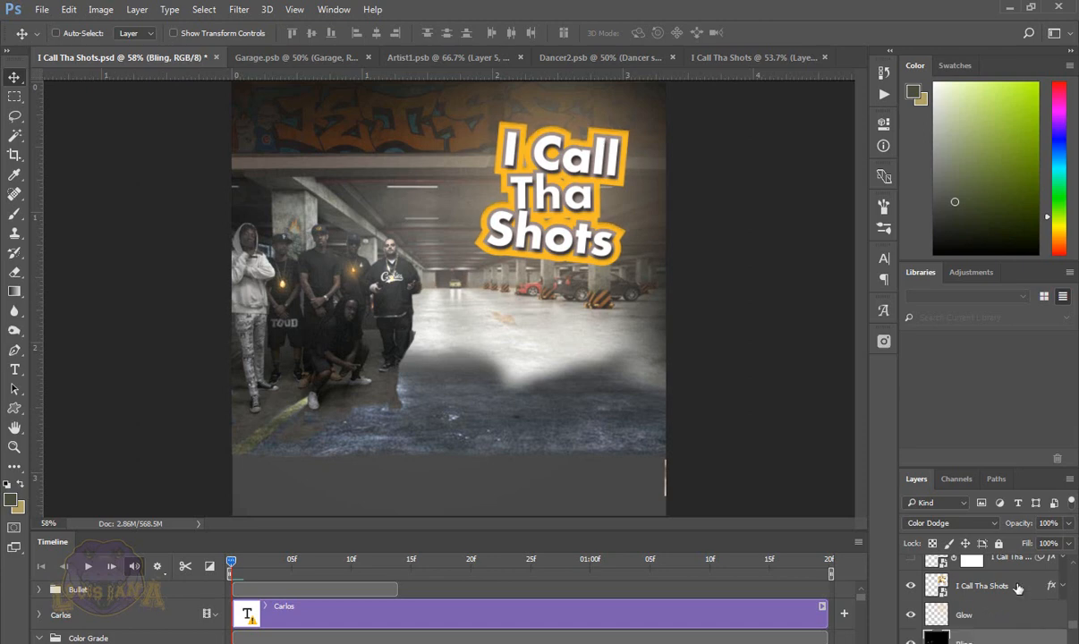
Step: Make the masked copy of the title layer visible, compare it with and without, and hide the original title layer beneath it
{"action": "left_click", "coordinate": [911, 575]}
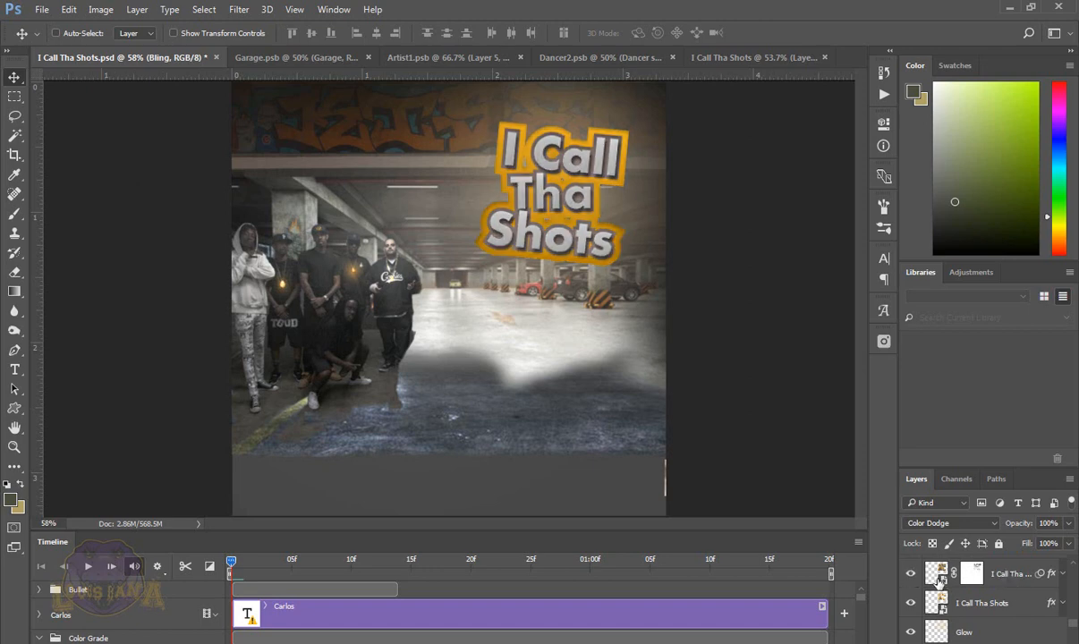
{"action": "left_click", "coordinate": [910, 579]}
{"action": "left_click", "coordinate": [910, 577]}
{"action": "left_click", "coordinate": [912, 604]}
{"action": "left_click", "coordinate": [914, 575]}
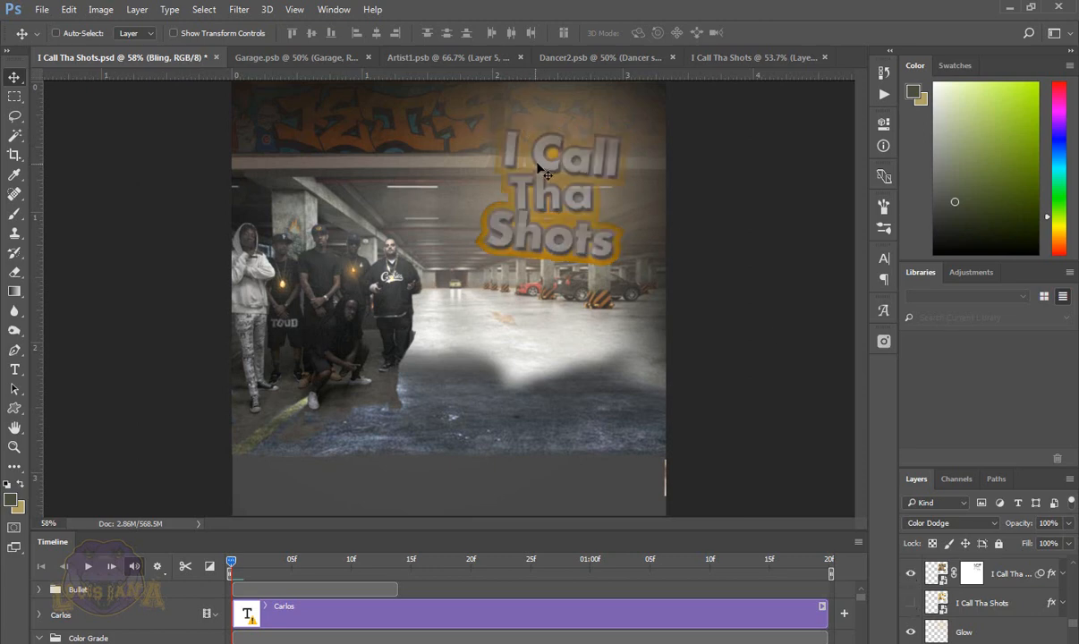
Step: Toggle the masked title copy's Inner Shadow off and on to compare it, and make the original title layer visible again
{"action": "left_click", "coordinate": [1062, 575]}
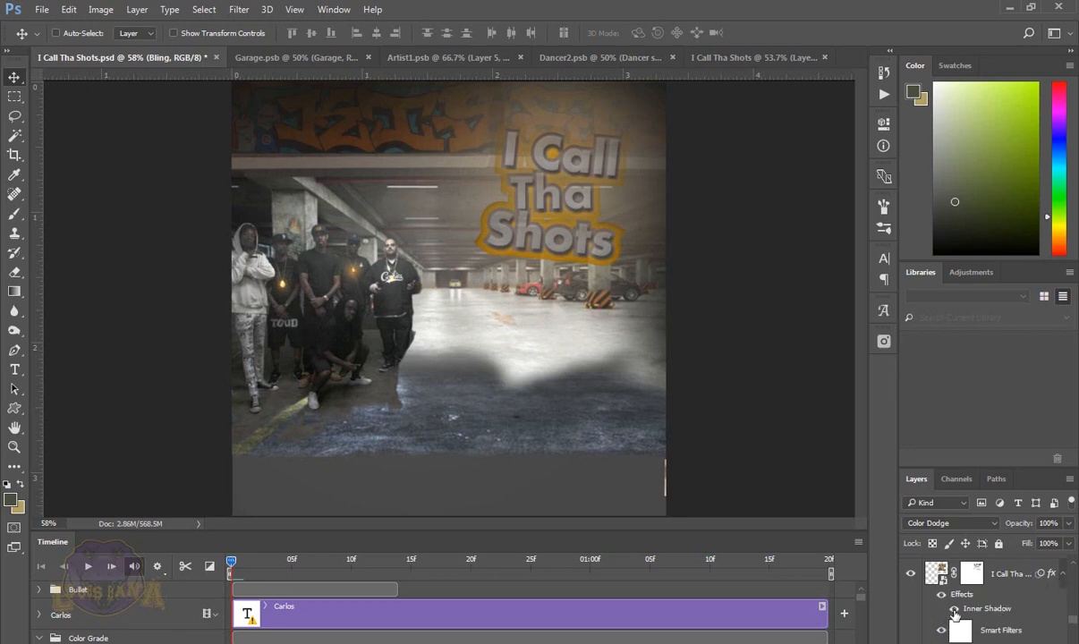
{"action": "left_click", "coordinate": [954, 609]}
{"action": "left_click", "coordinate": [954, 610]}
{"action": "left_click", "coordinate": [953, 609]}
{"action": "left_click", "coordinate": [954, 610]}
{"action": "left_click", "coordinate": [954, 609]}
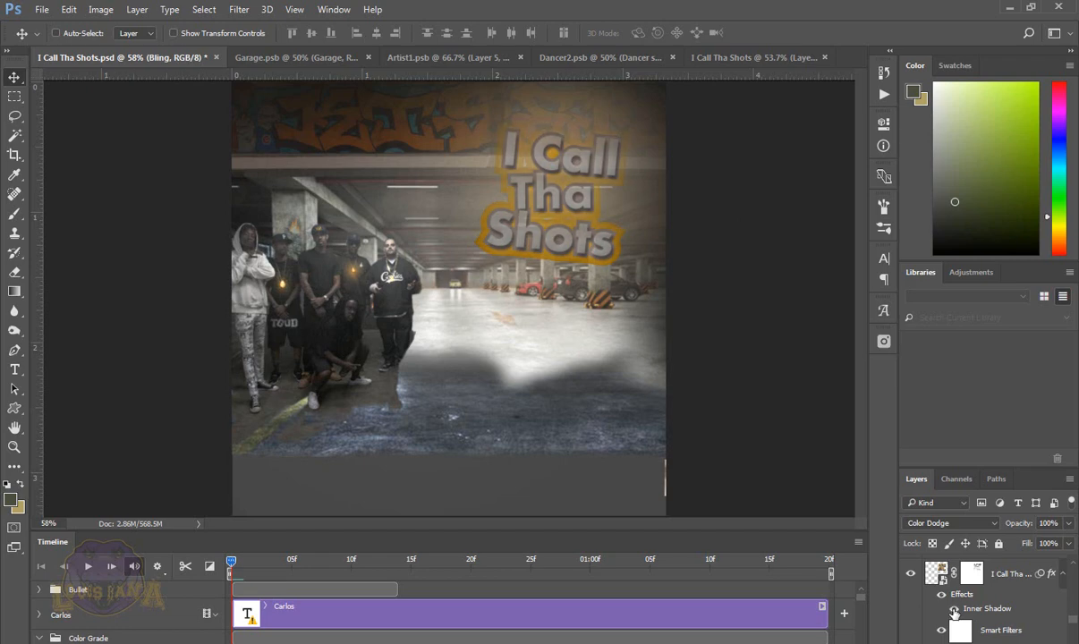
{"action": "left_click", "coordinate": [954, 609]}
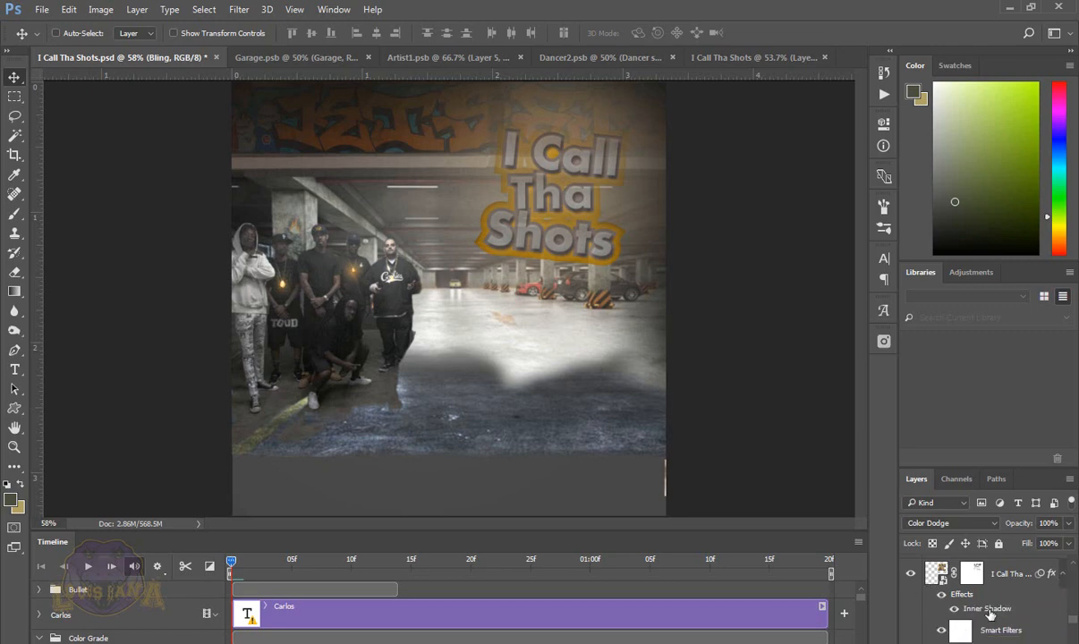
{"action": "left_click", "coordinate": [1063, 575]}
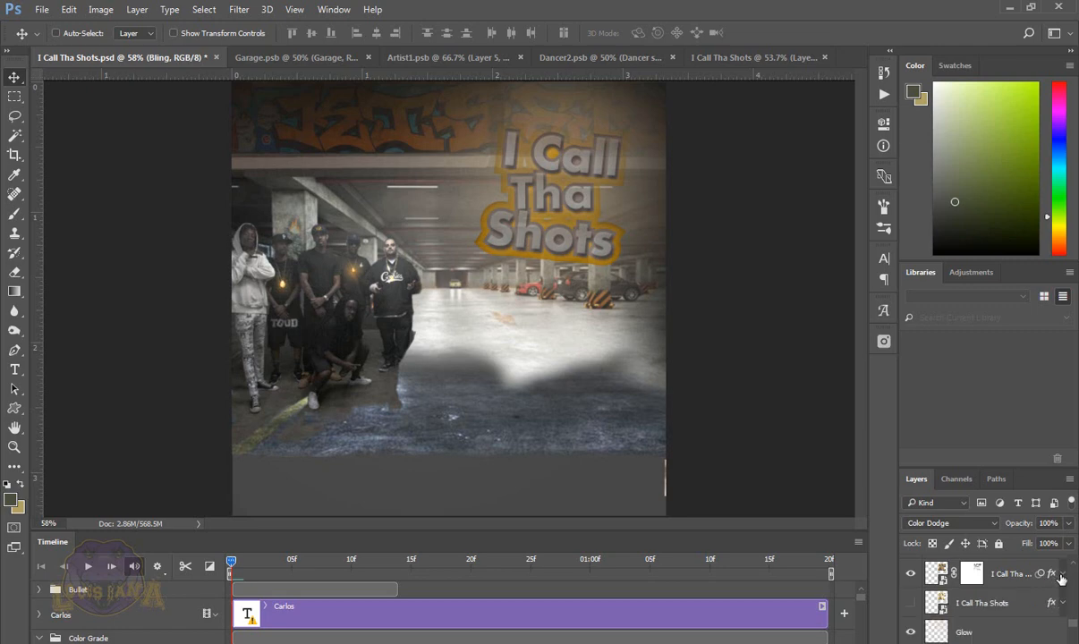
{"action": "left_click", "coordinate": [911, 607]}
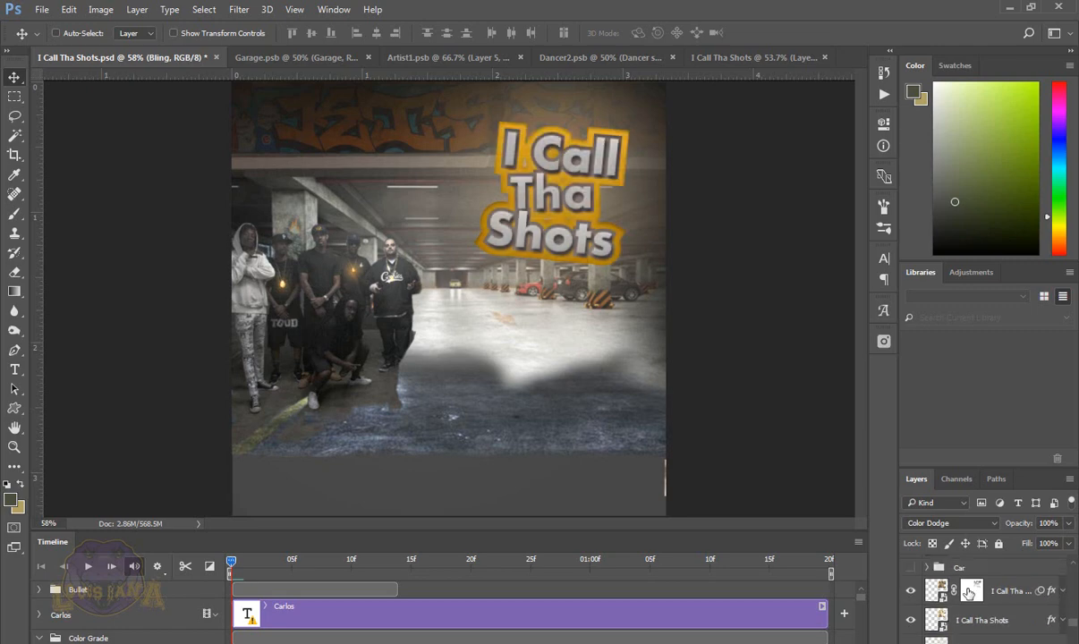
Step: Make the Car group above the title layers visible and expand it to review the layers inside
{"action": "scroll", "coordinate": [909, 604], "scroll_direction": "up", "scroll_amount": 3}
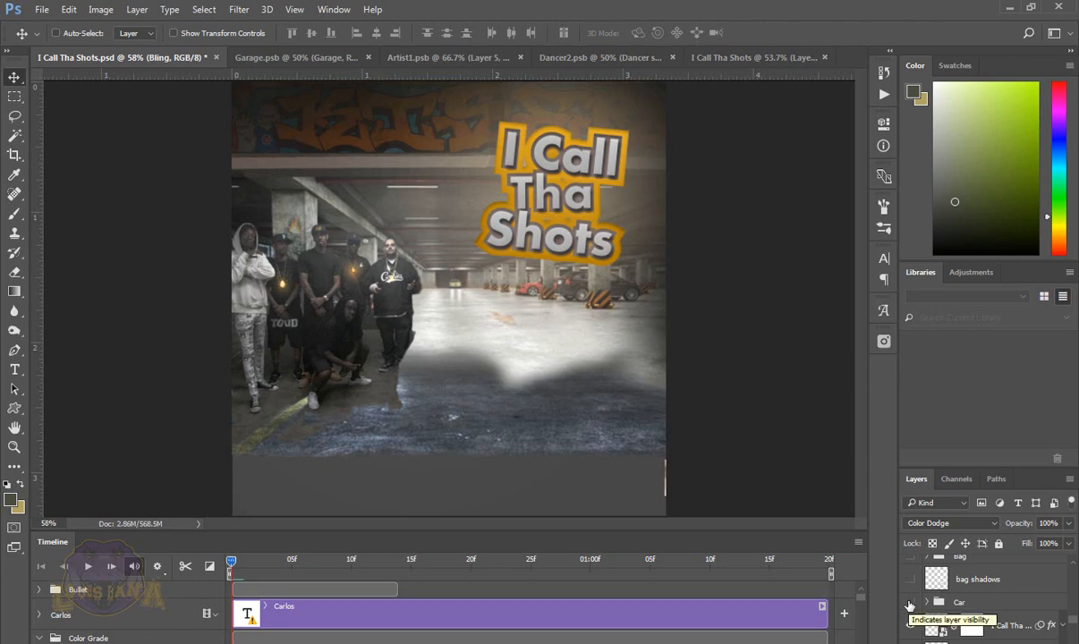
{"action": "left_click", "coordinate": [910, 604]}
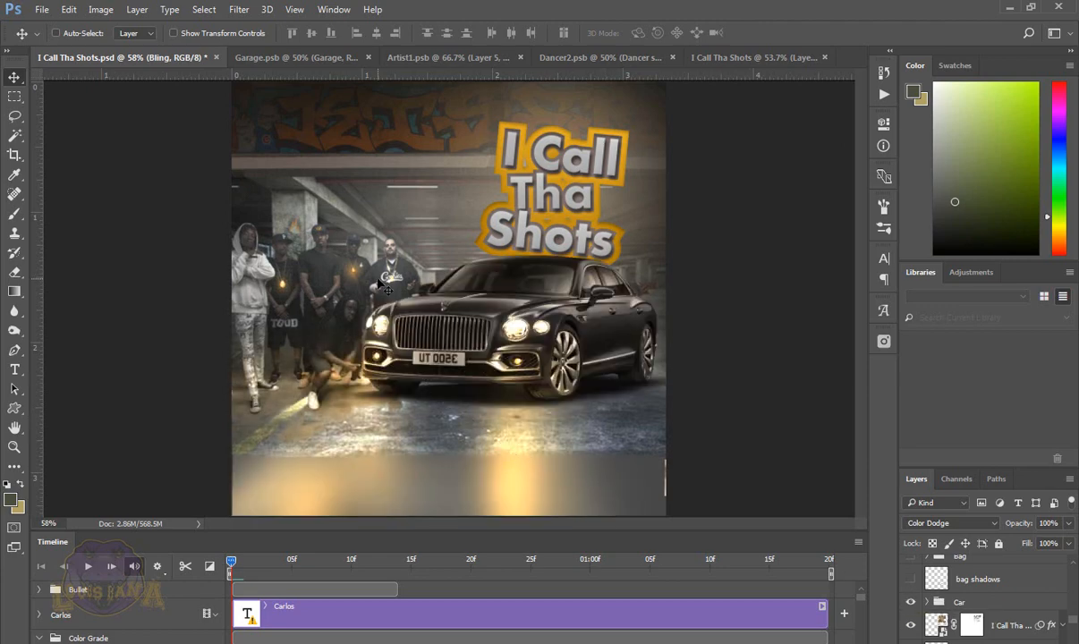
{"action": "left_click", "coordinate": [927, 606]}
{"action": "scroll", "coordinate": [931, 606], "scroll_direction": "down", "scroll_amount": 3}
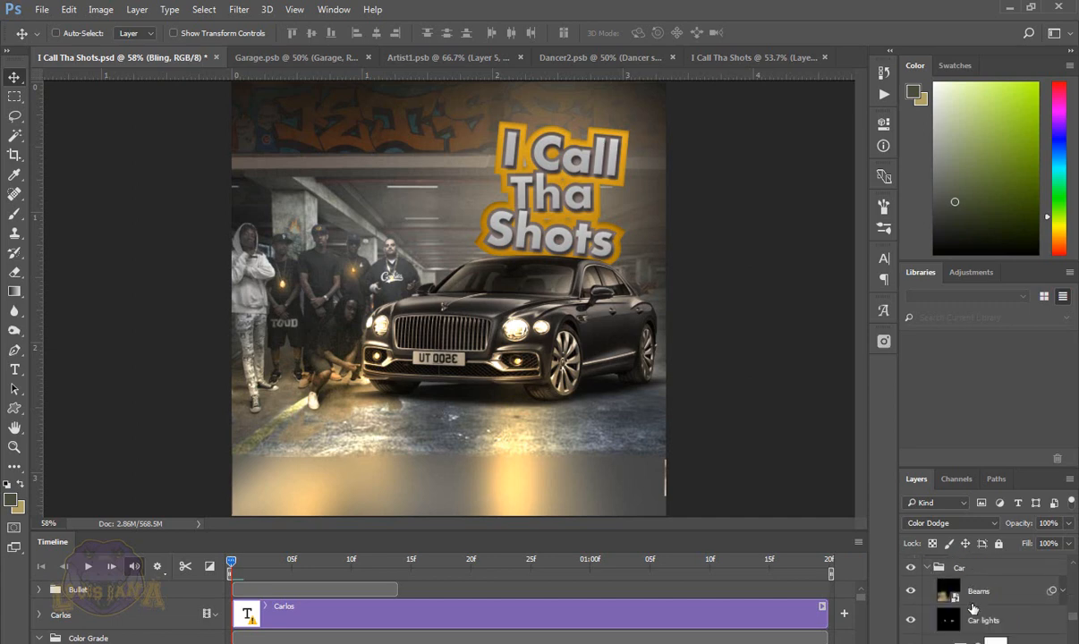
{"action": "scroll", "coordinate": [971, 606], "scroll_direction": "down", "scroll_amount": 2}
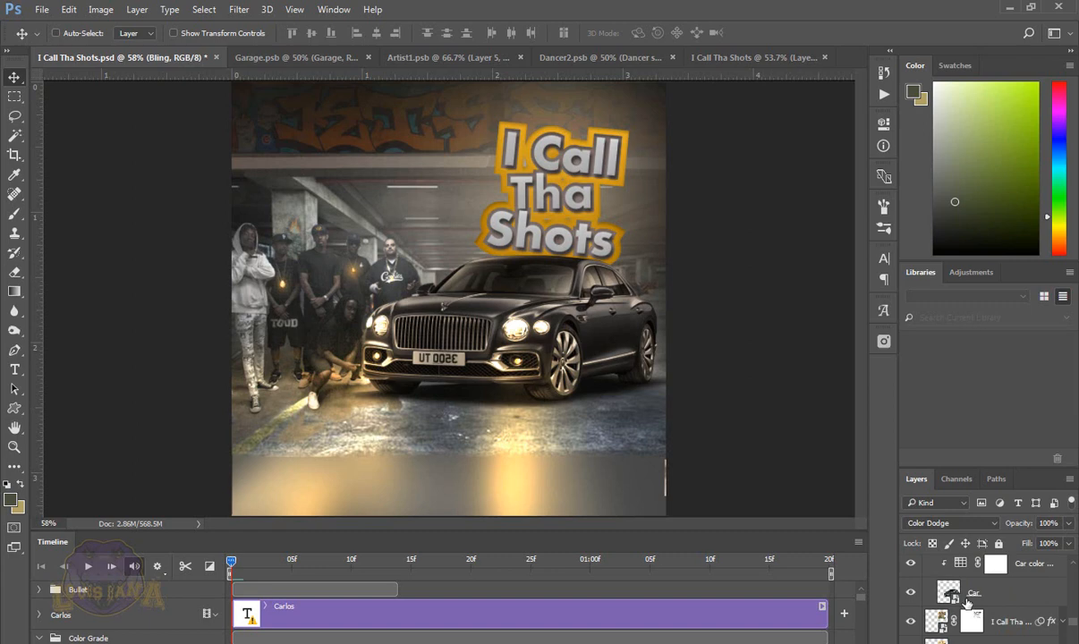
Step: Toggle the Car color grade adjustment off and on to compare the car's colour, and examine its Color Lookup settings without changing them
{"action": "scroll", "coordinate": [966, 603], "scroll_direction": "up", "scroll_amount": 1}
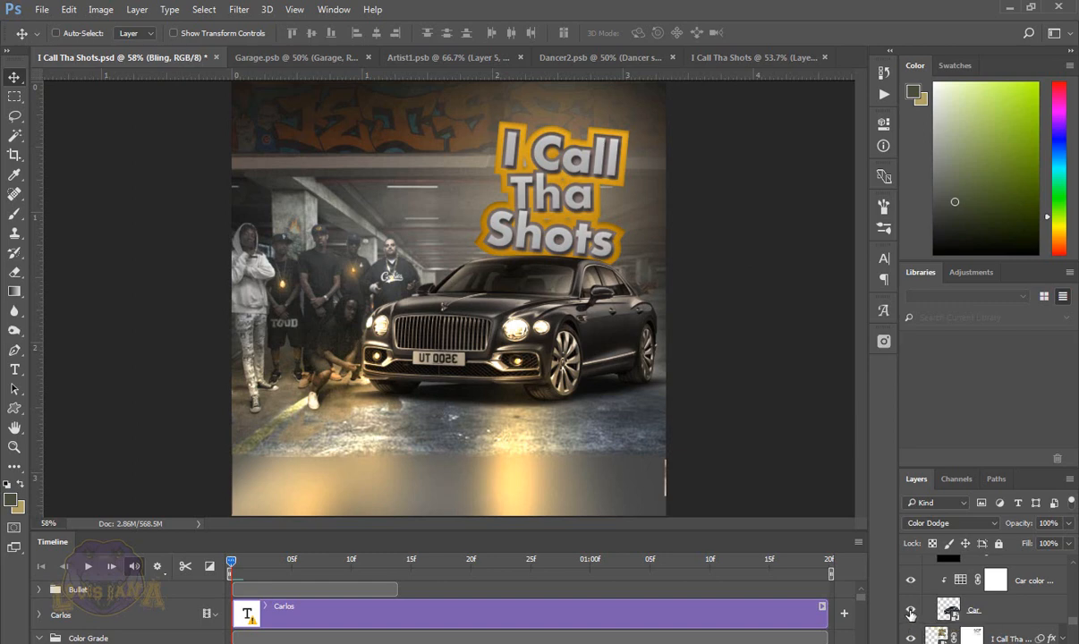
{"action": "scroll", "coordinate": [913, 617], "scroll_direction": "up", "scroll_amount": 2}
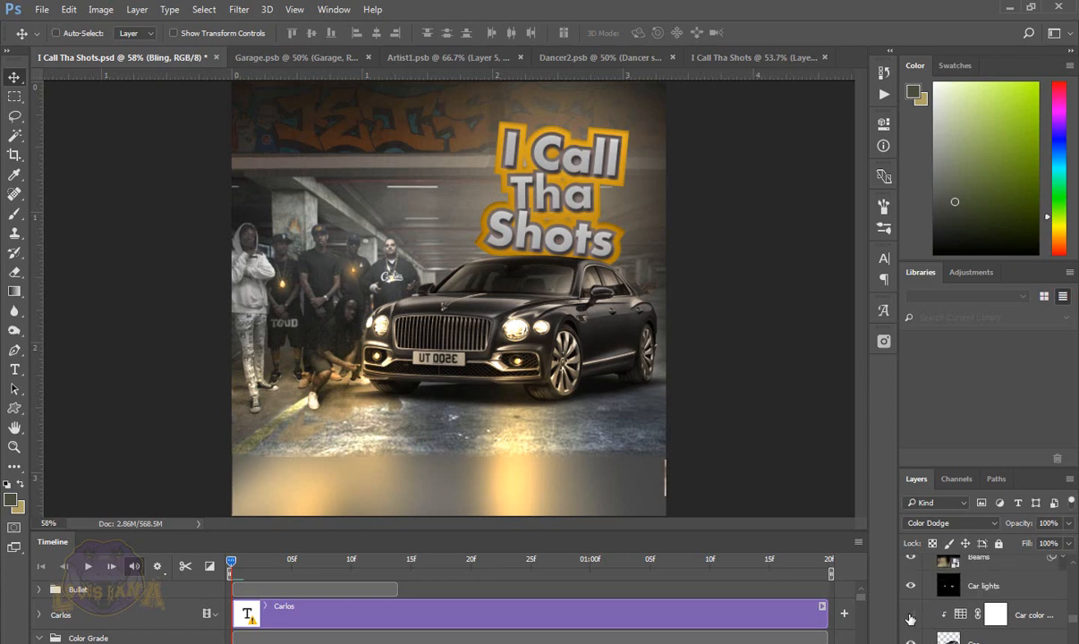
{"action": "left_click", "coordinate": [910, 617]}
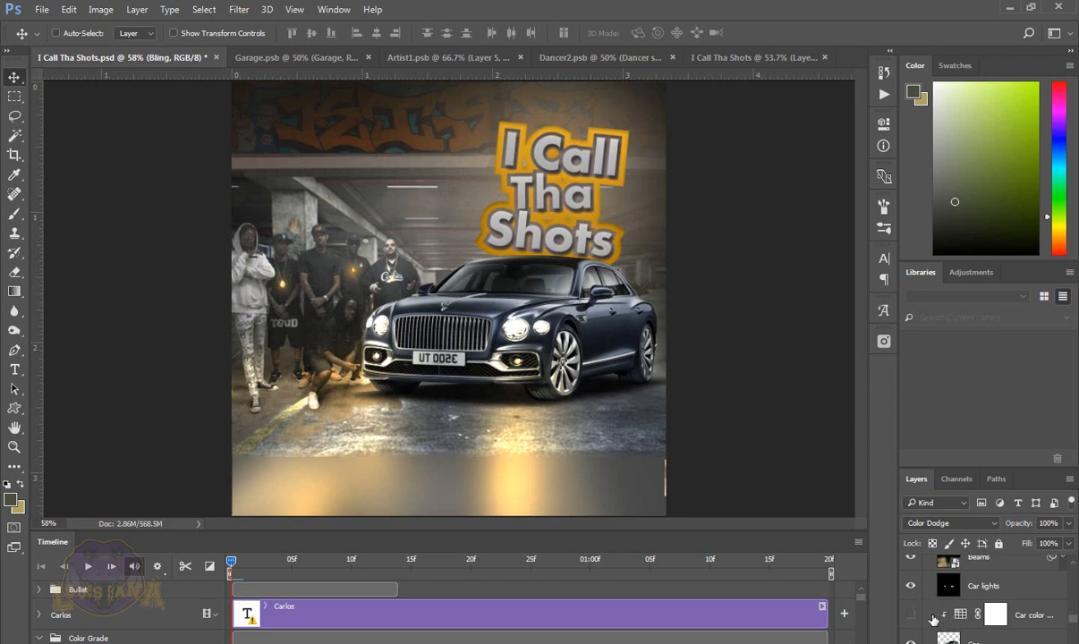
{"action": "left_click", "coordinate": [912, 615]}
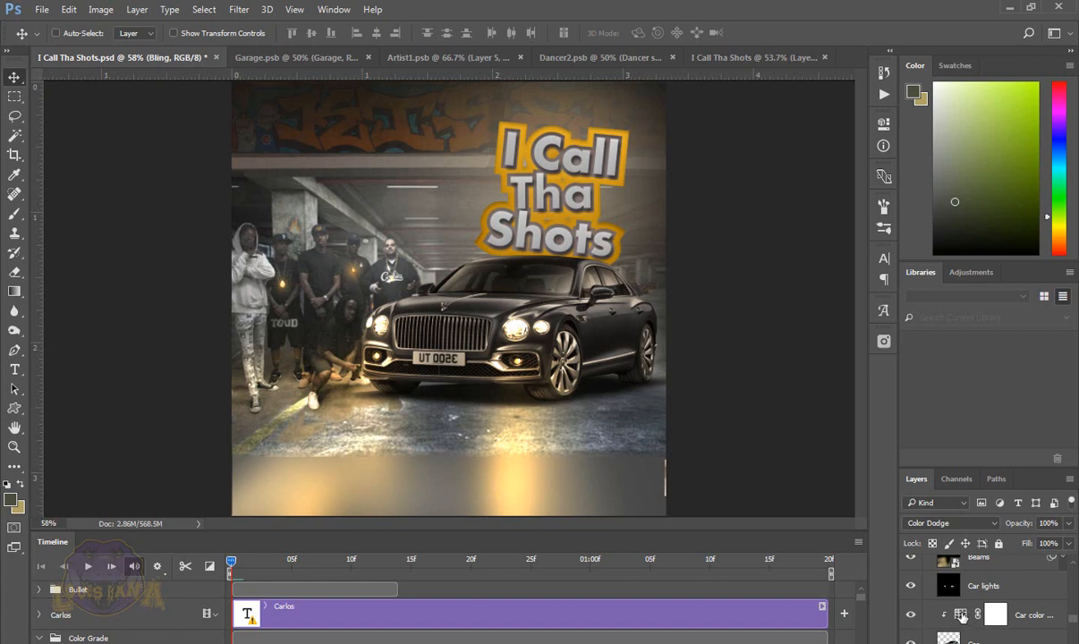
{"action": "double_click", "coordinate": [960, 617]}
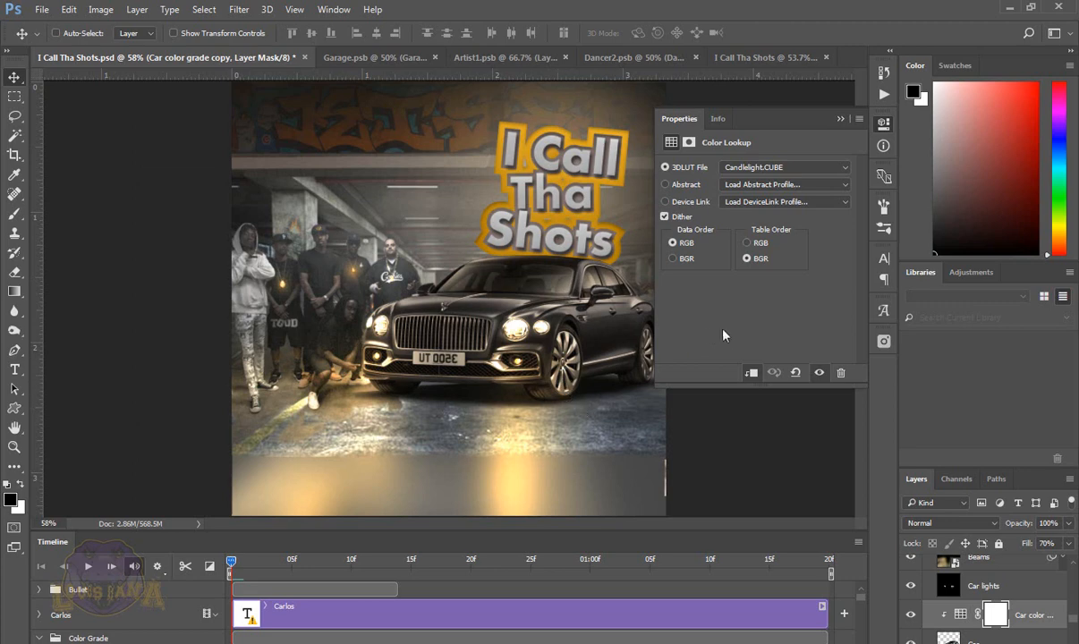
{"action": "left_click", "coordinate": [884, 125]}
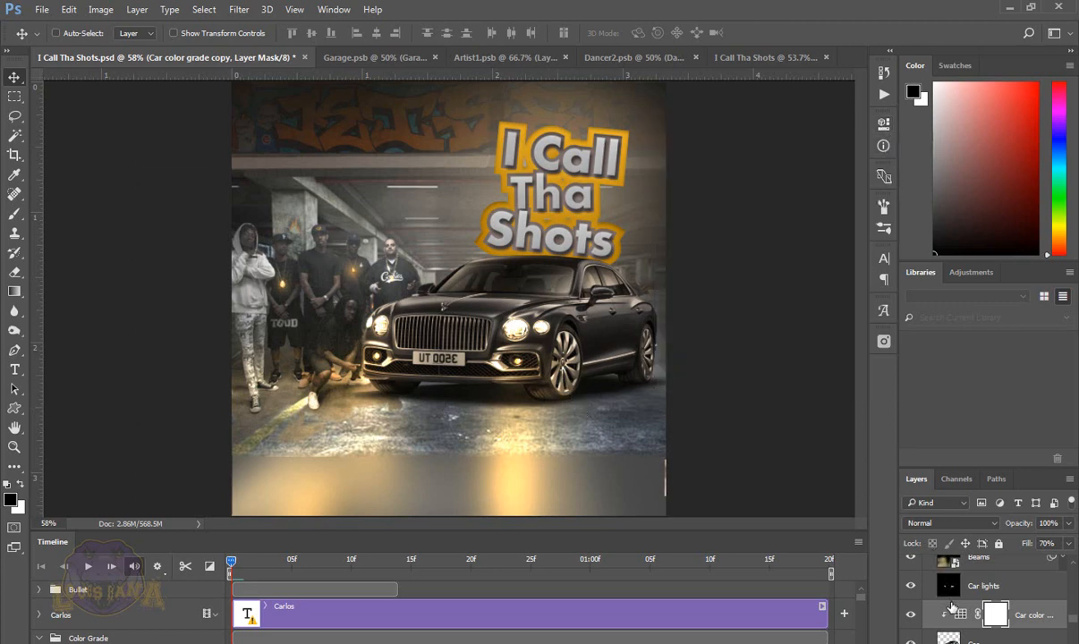
Step: Toggle the Car lights layer off and on repeatedly to compare the car's headlights lit and unlit
{"action": "scroll", "coordinate": [951, 608], "scroll_direction": "up", "scroll_amount": 1}
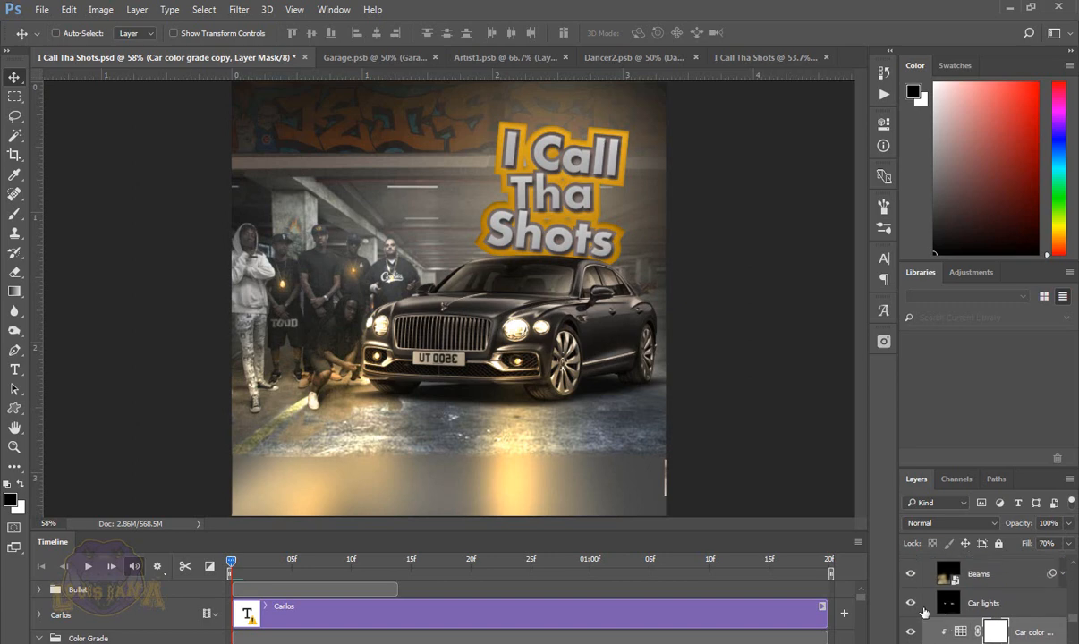
{"action": "left_click", "coordinate": [912, 604]}
{"action": "left_click", "coordinate": [911, 605]}
{"action": "left_click", "coordinate": [913, 606]}
{"action": "left_click", "coordinate": [913, 606]}
{"action": "left_click", "coordinate": [913, 605]}
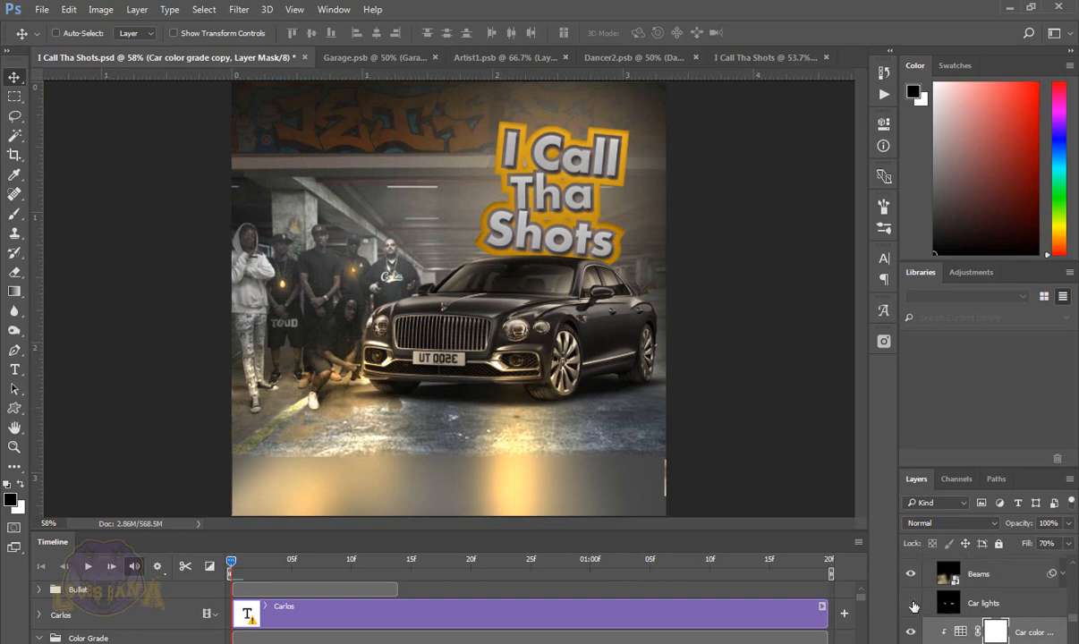
{"action": "left_click", "coordinate": [913, 605]}
{"action": "left_click", "coordinate": [914, 607]}
{"action": "left_click", "coordinate": [912, 606]}
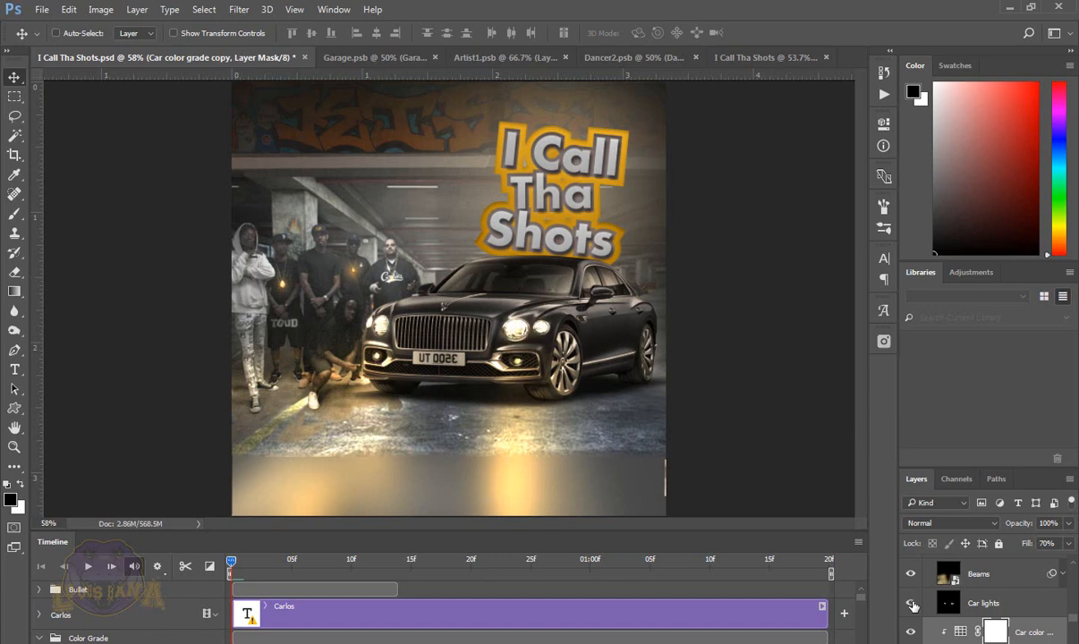
{"action": "left_click", "coordinate": [912, 606]}
{"action": "left_click", "coordinate": [913, 606]}
Step: Select the Car lights layer and enlarge the Brush tool's tip to show how the headlight glow is painted
{"action": "left_click", "coordinate": [977, 606]}
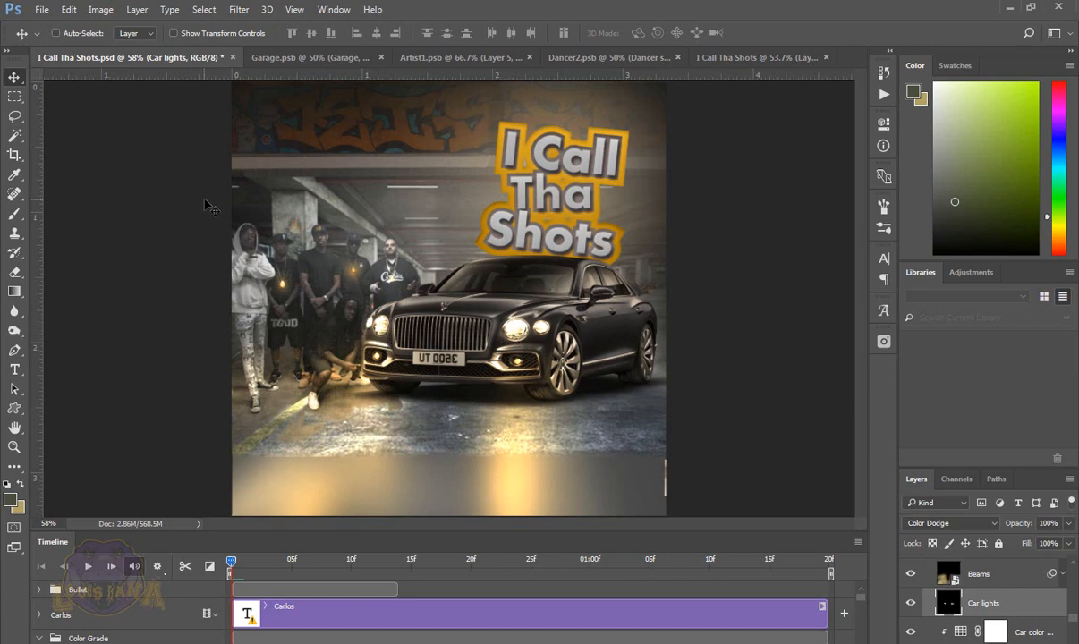
{"action": "key", "text": "b"}
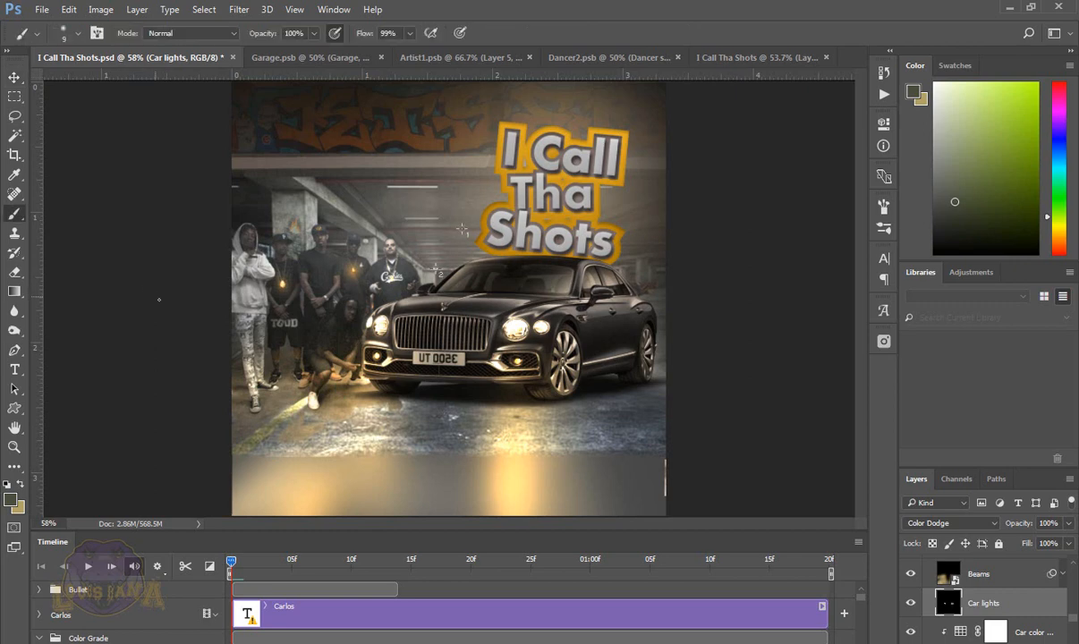
{"action": "key", "text": "bracketright"}
{"action": "key", "text": "bracketright"}
{"action": "key", "text": "bracketright"}
{"action": "key", "text": "bracketright"}
{"action": "key", "text": "bracketright"}
{"action": "key", "text": "bracketright"}
{"action": "key", "text": "bracketright"}
{"action": "key", "text": "bracketright"}
{"action": "key", "text": "bracketleft"}
Step: Switch back to the Move tool and toggle the Beams layer to compare the headlight glow on the floor and crew
{"action": "left_click", "coordinate": [912, 576]}
{"action": "left_click", "coordinate": [912, 576]}
{"action": "key", "text": "v"}
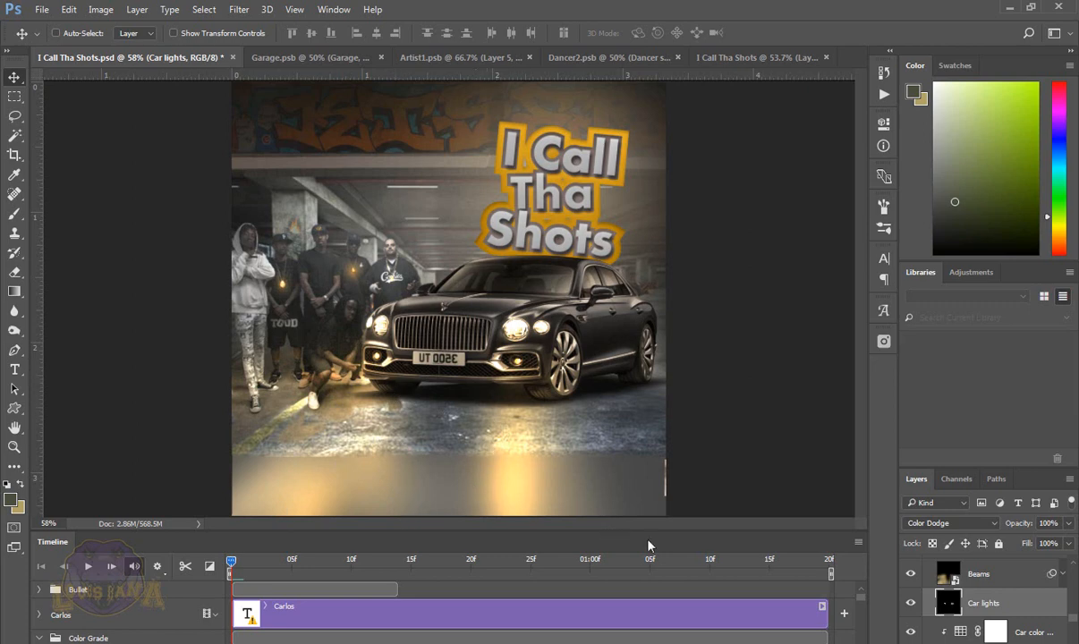
{"action": "left_click", "coordinate": [912, 579]}
{"action": "left_click", "coordinate": [912, 579]}
{"action": "left_click", "coordinate": [912, 579]}
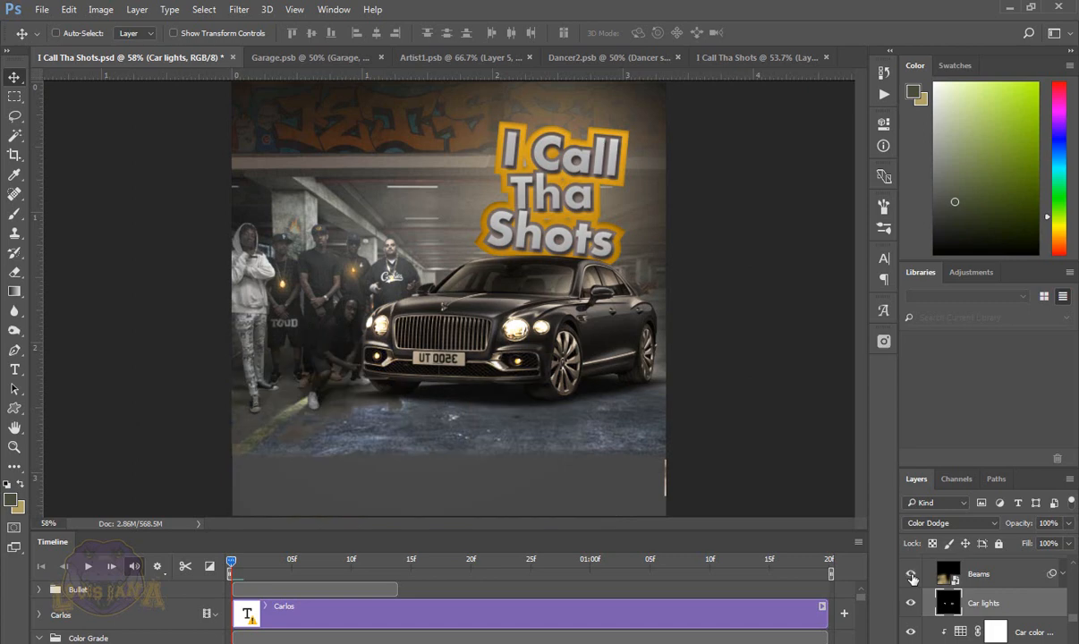
Step: Toggle the Beams layer off and on repeatedly to compare the scene with and without the headlight beams
{"action": "left_click", "coordinate": [912, 579]}
{"action": "left_click", "coordinate": [913, 578]}
{"action": "left_click", "coordinate": [913, 579]}
{"action": "left_click", "coordinate": [912, 579]}
{"action": "left_click", "coordinate": [912, 577]}
{"action": "left_click", "coordinate": [913, 579]}
{"action": "left_click", "coordinate": [912, 579]}
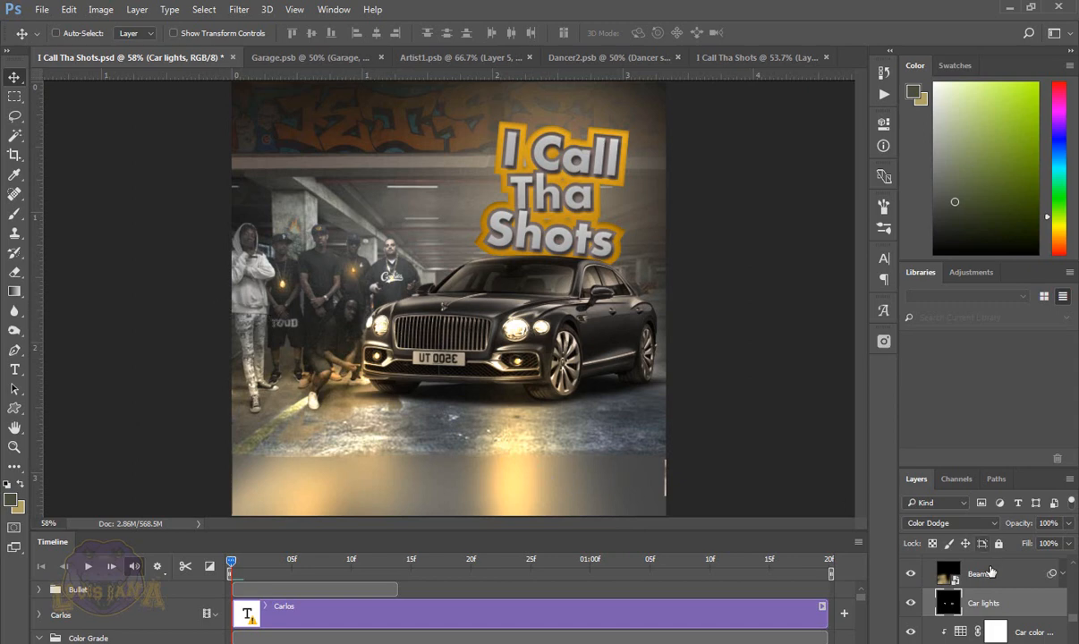
{"action": "left_click", "coordinate": [911, 577]}
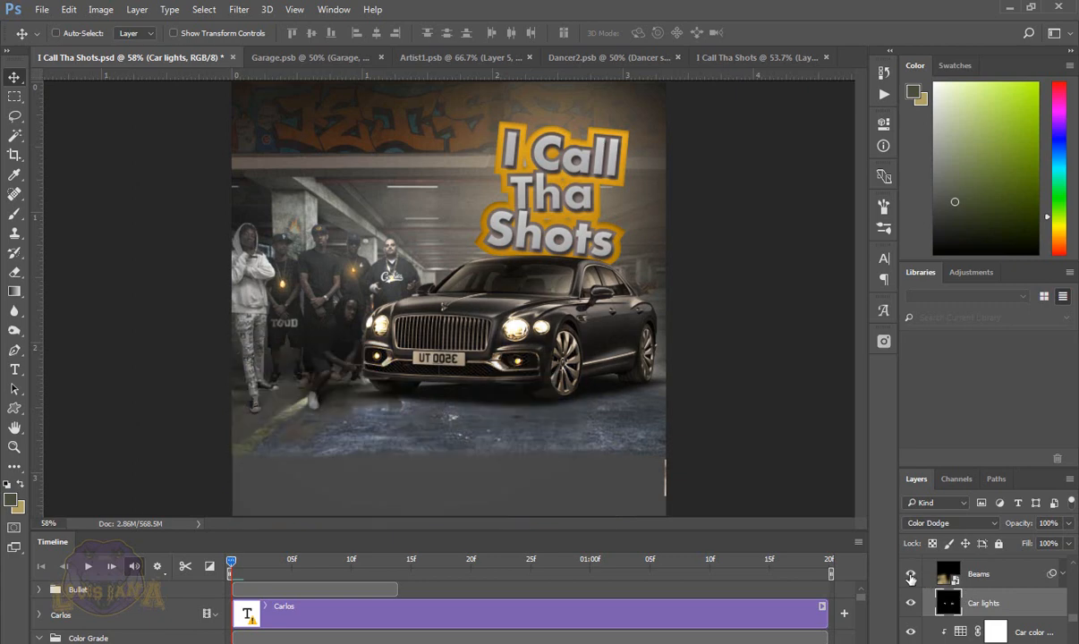
{"action": "left_click", "coordinate": [911, 577]}
{"action": "left_click", "coordinate": [911, 577]}
{"action": "left_click", "coordinate": [911, 577]}
{"action": "left_click", "coordinate": [911, 577]}
{"action": "left_click", "coordinate": [911, 577]}
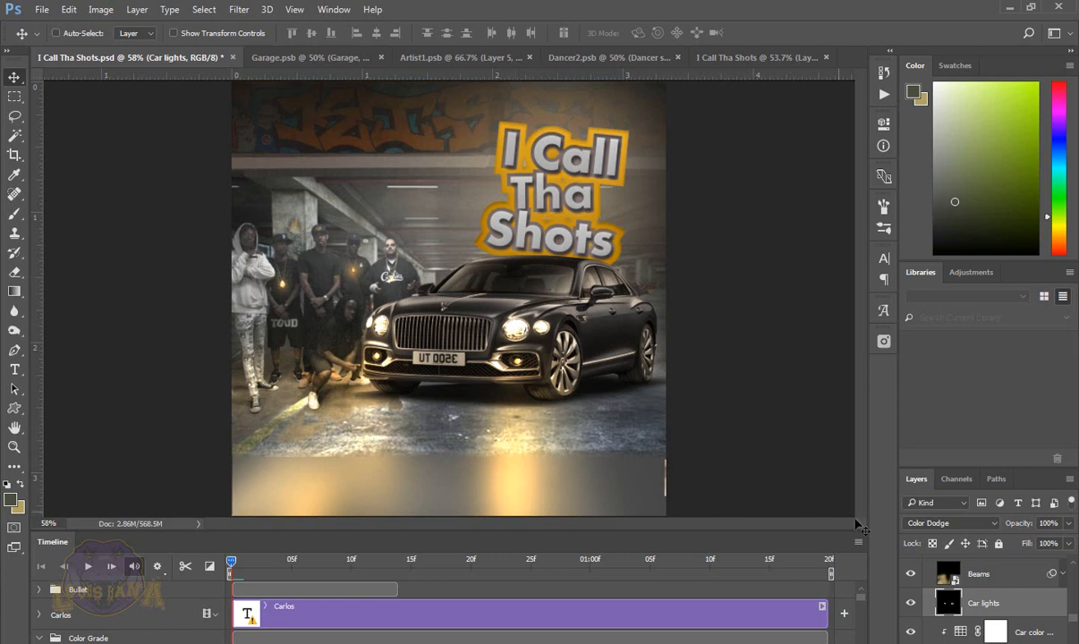
Step: Collapse the Car group and reveal the bag shadows layer, the Bag group and the bag-money layer
{"action": "scroll", "coordinate": [1011, 582], "scroll_direction": "up", "scroll_amount": 2}
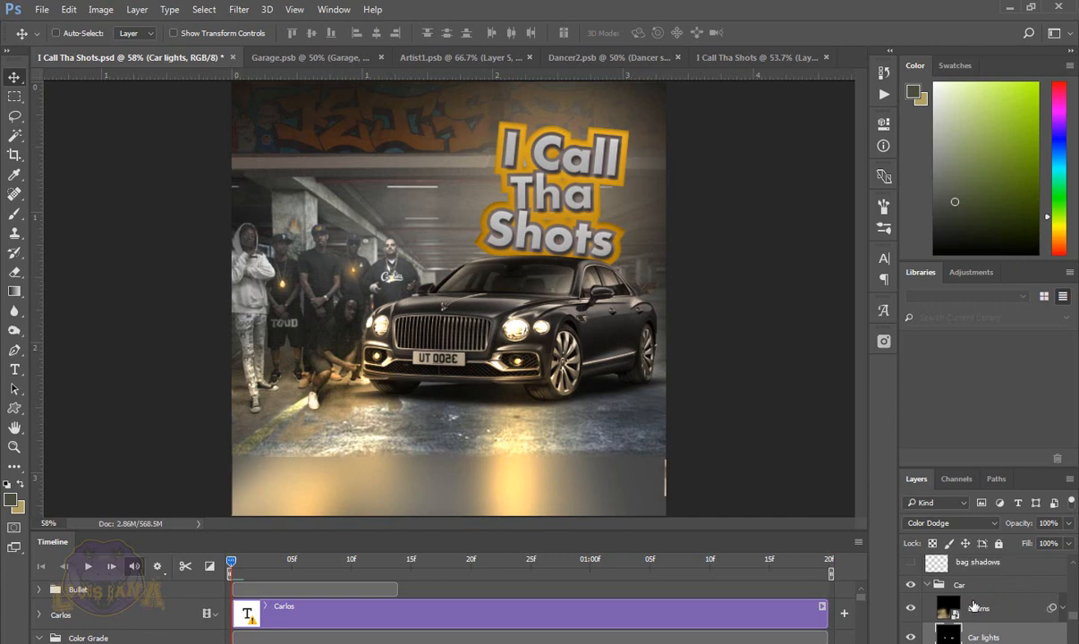
{"action": "left_click", "coordinate": [928, 585]}
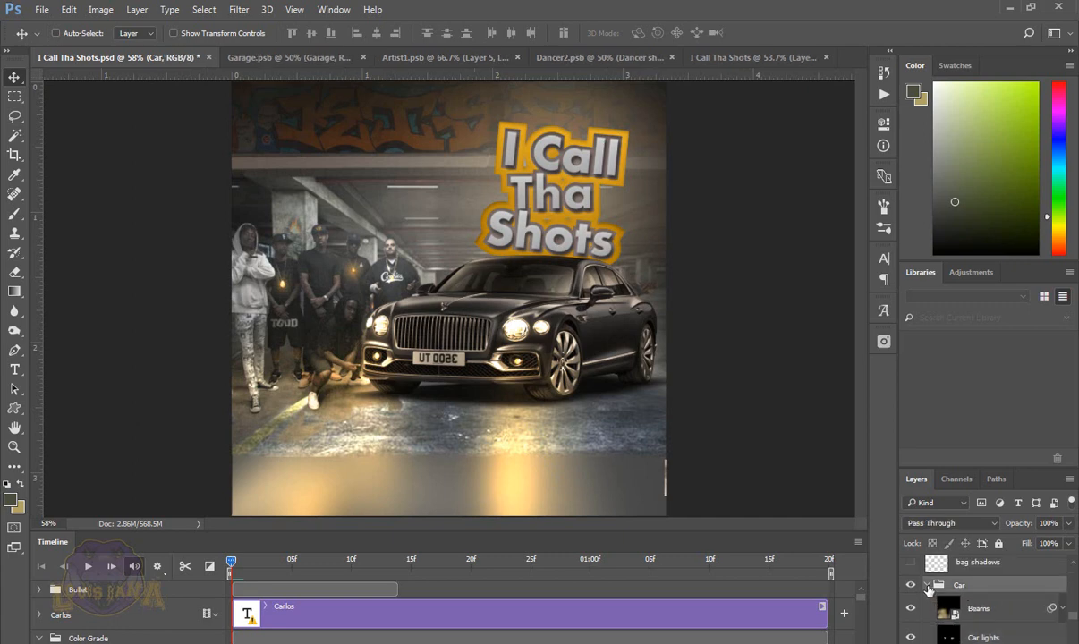
{"action": "scroll", "coordinate": [926, 597], "scroll_direction": "up", "scroll_amount": 2}
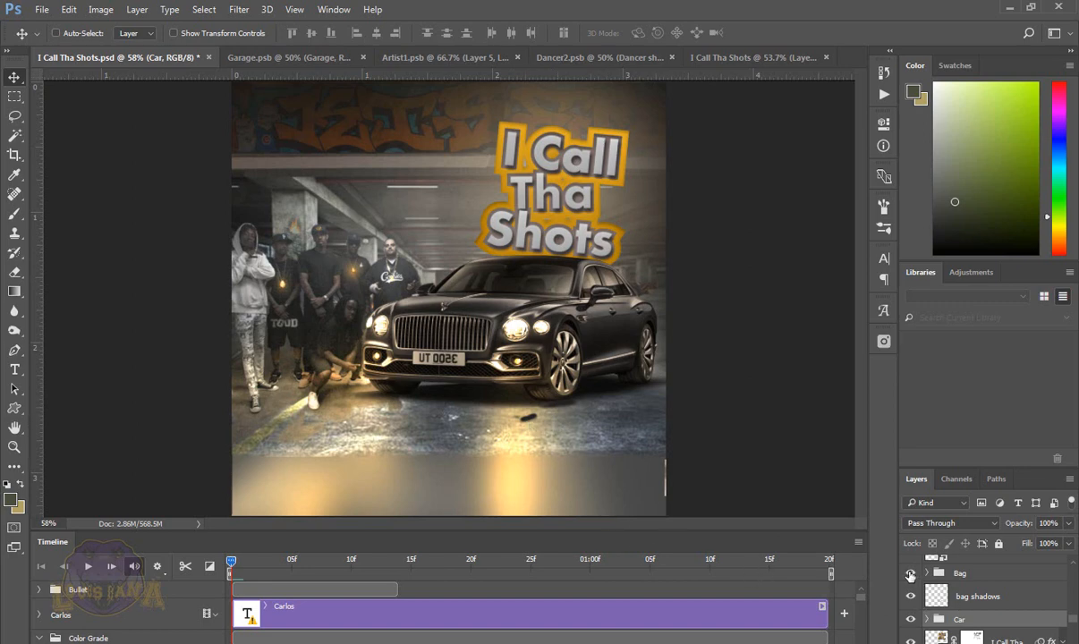
{"action": "left_click", "coordinate": [910, 574]}
{"action": "scroll", "coordinate": [944, 584], "scroll_direction": "up", "scroll_amount": 1}
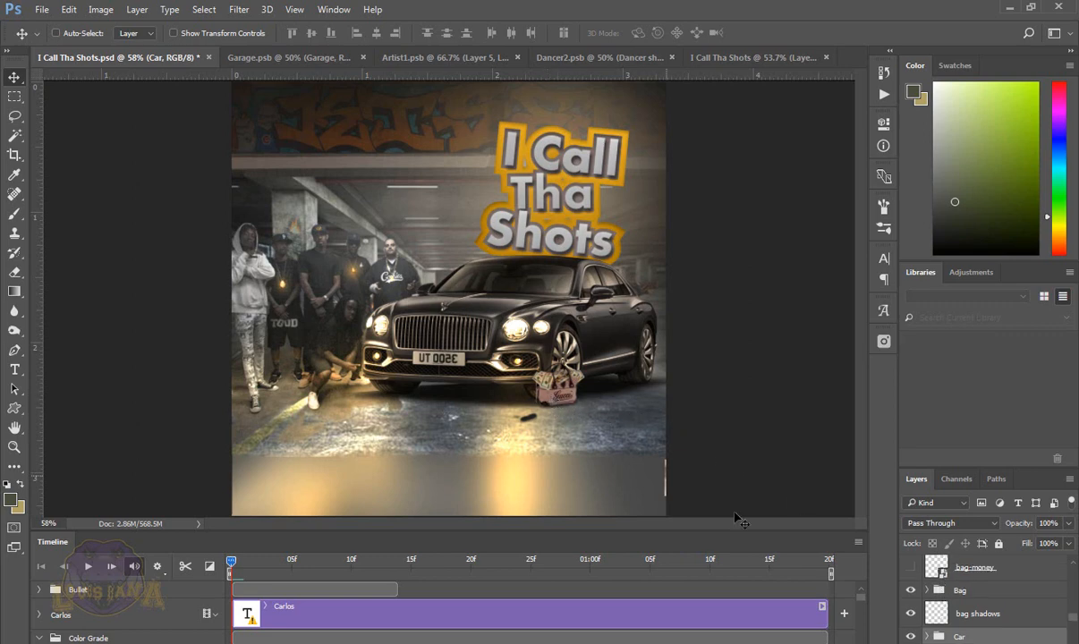
{"action": "left_click", "coordinate": [911, 616]}
{"action": "left_click", "coordinate": [911, 567]}
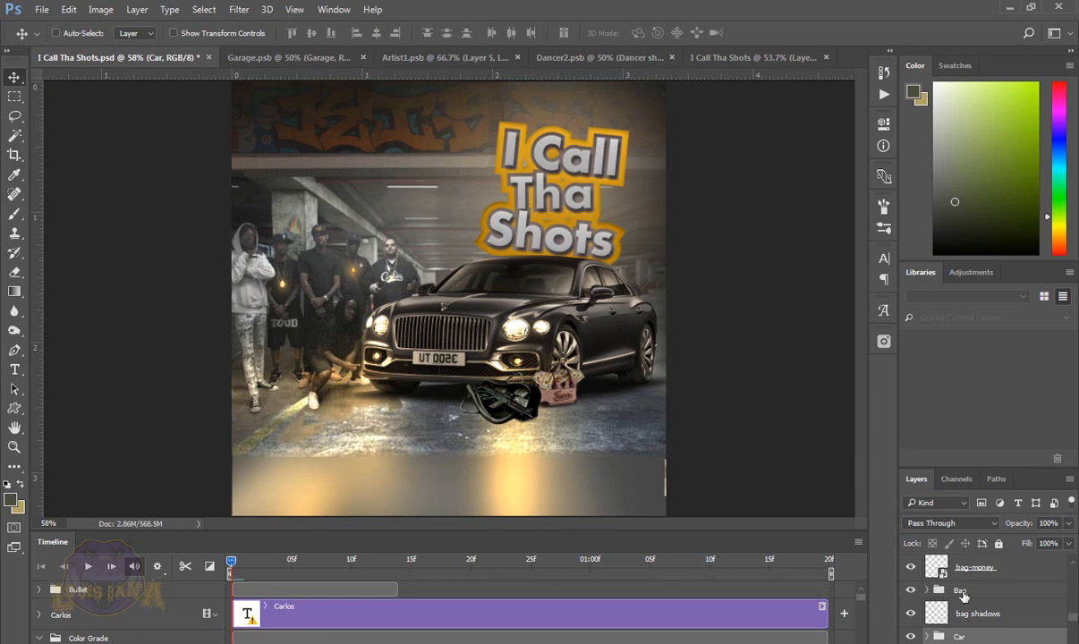
Step: Check the Curves 13 adjustment above the bags and reveal the Pitbull group beside the car
{"action": "scroll", "coordinate": [963, 595], "scroll_direction": "up", "scroll_amount": 1}
{"action": "scroll", "coordinate": [964, 596], "scroll_direction": "up", "scroll_amount": 4}
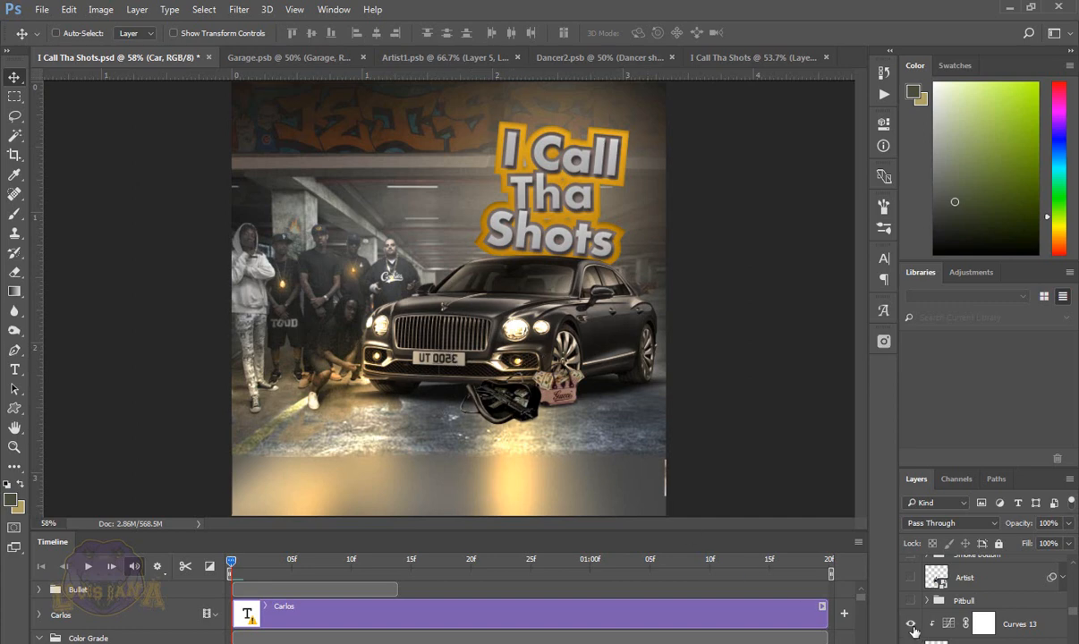
{"action": "left_click", "coordinate": [911, 625]}
{"action": "scroll", "coordinate": [954, 618], "scroll_direction": "up", "scroll_amount": 1}
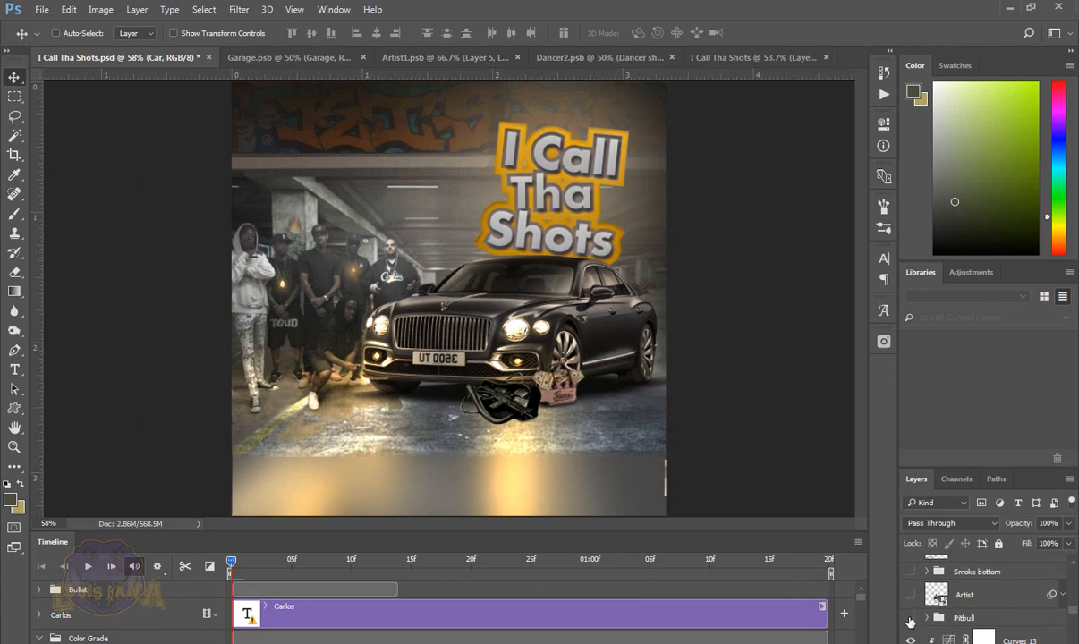
{"action": "left_click", "coordinate": [911, 619]}
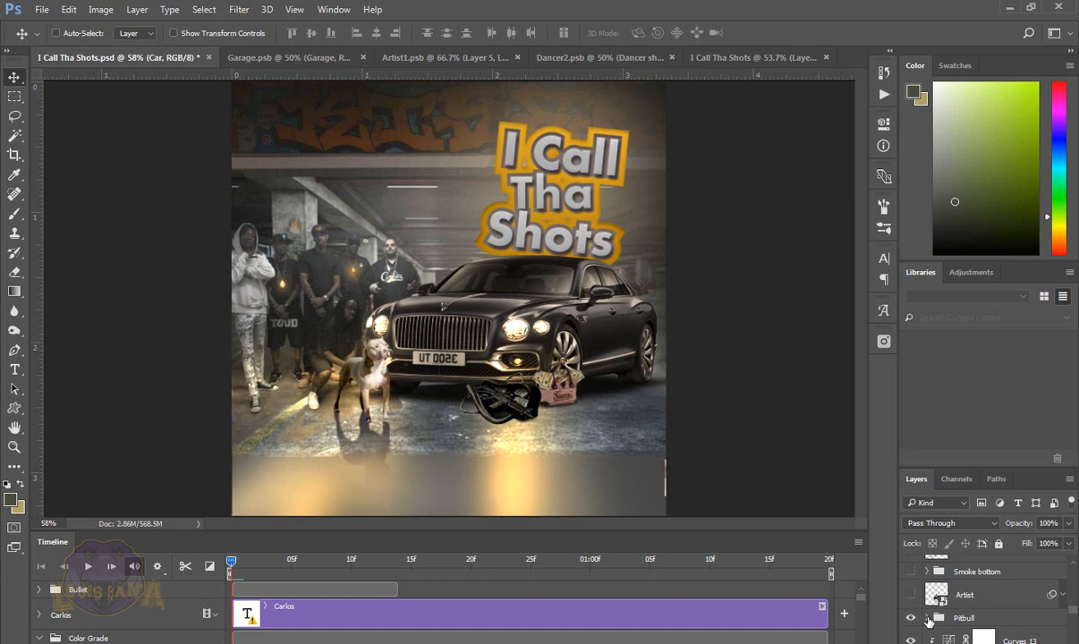
Step: Expand the Pitbull group and toggle Layer 18 off and on repeatedly to compare the dog's reflection on the floor
{"action": "scroll", "coordinate": [966, 600], "scroll_direction": "down", "scroll_amount": 3}
{"action": "scroll", "coordinate": [979, 614], "scroll_direction": "down", "scroll_amount": 1}
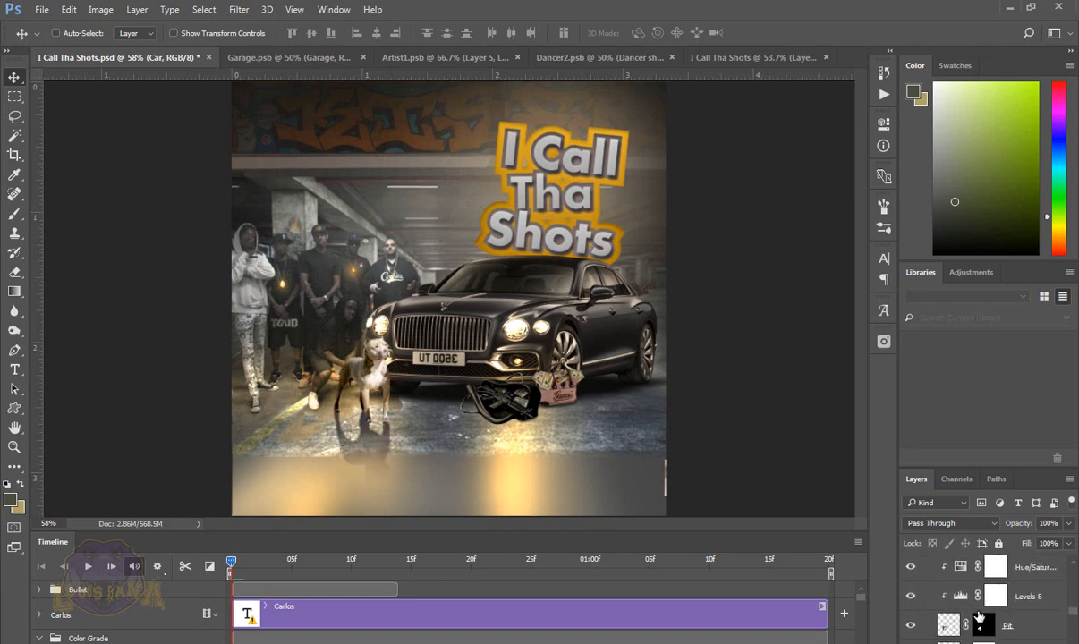
{"action": "scroll", "coordinate": [927, 626], "scroll_direction": "down", "scroll_amount": 2}
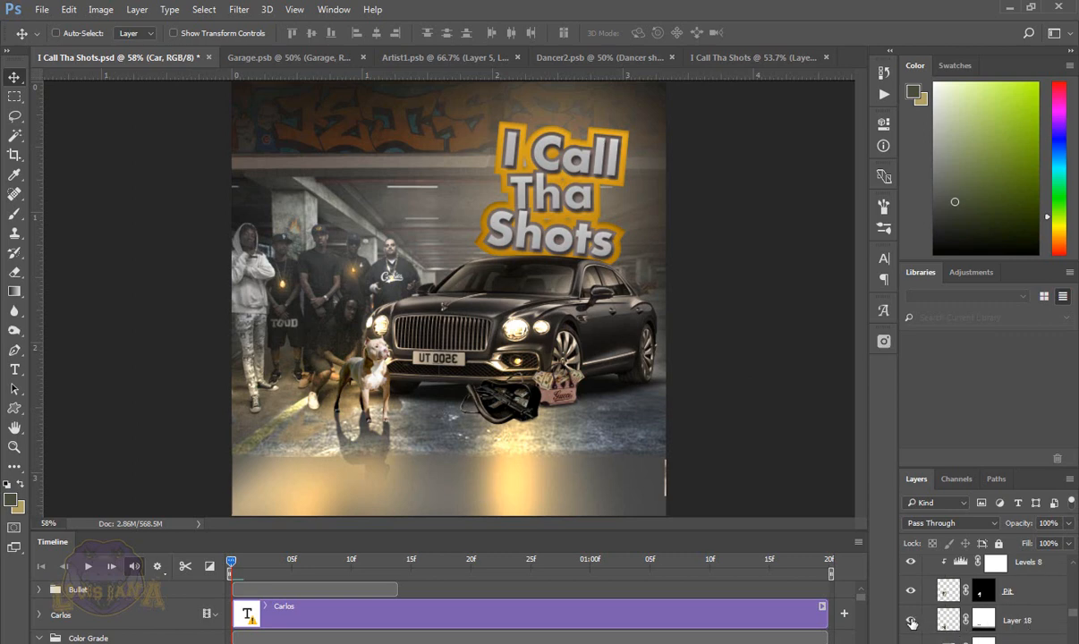
{"action": "left_click", "coordinate": [912, 622]}
{"action": "left_click", "coordinate": [911, 622]}
{"action": "left_click", "coordinate": [912, 622]}
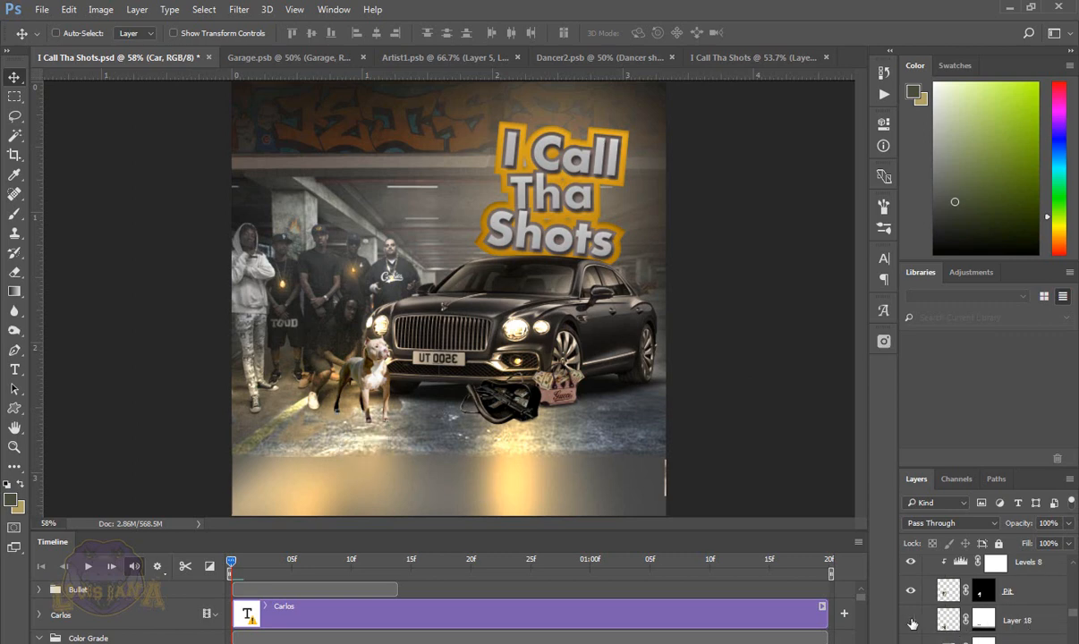
{"action": "left_click", "coordinate": [912, 622]}
{"action": "left_click", "coordinate": [912, 621]}
{"action": "left_click", "coordinate": [911, 622]}
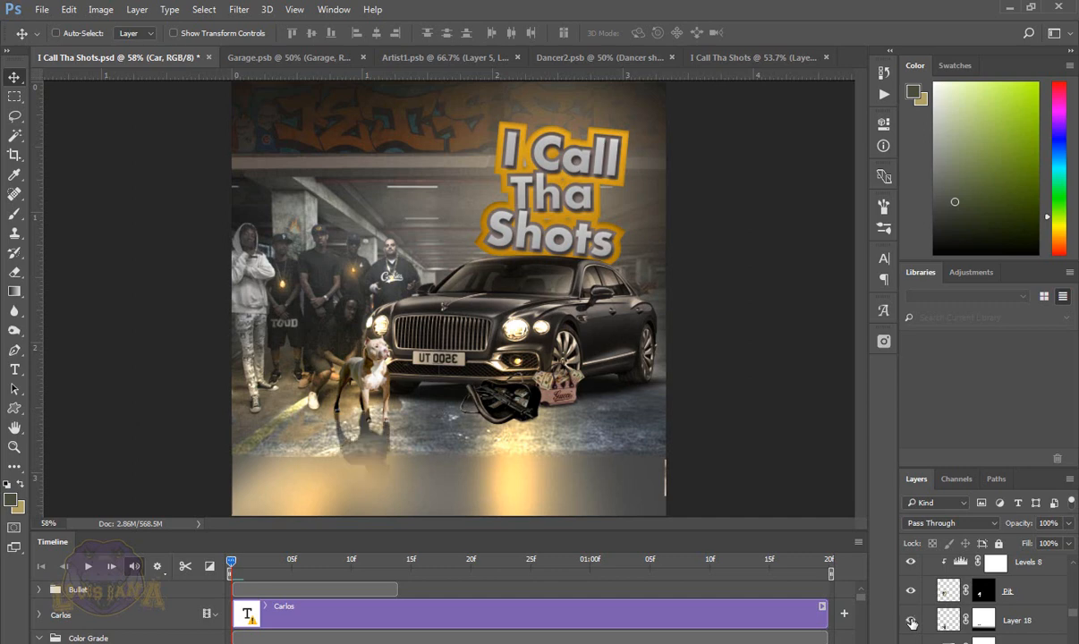
{"action": "left_click", "coordinate": [912, 622]}
{"action": "left_click", "coordinate": [912, 622]}
{"action": "left_click", "coordinate": [912, 622]}
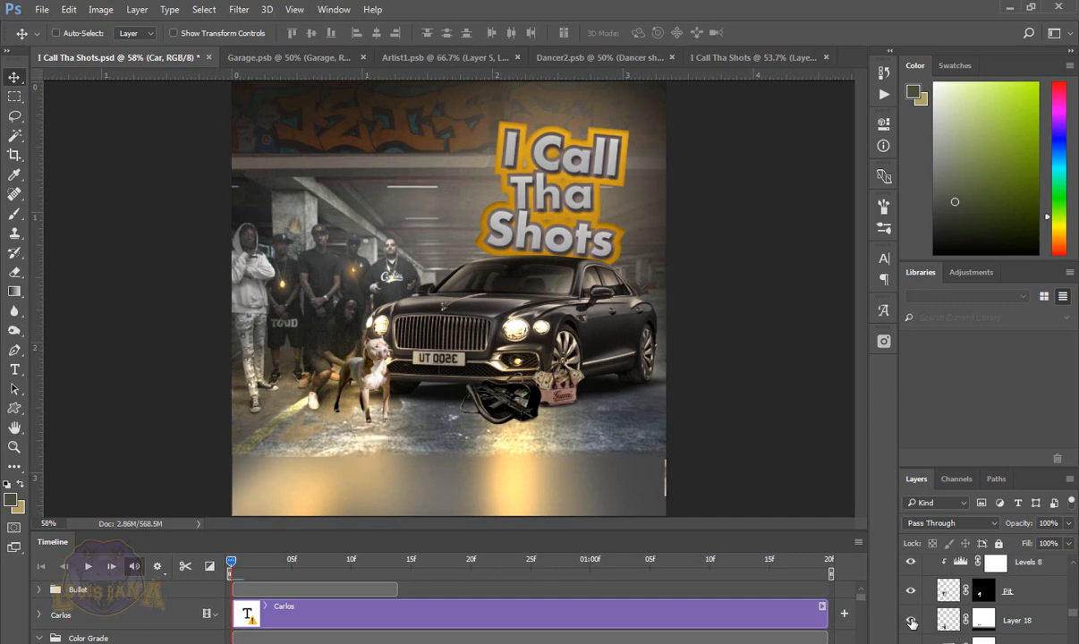
{"action": "left_click", "coordinate": [912, 622]}
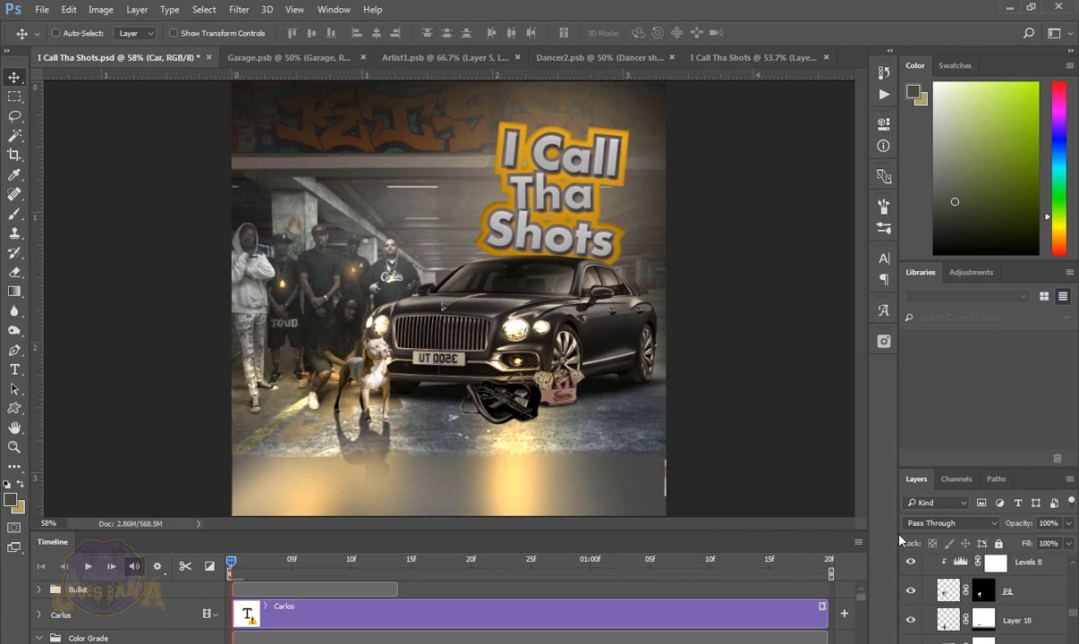
Step: Toggle the Pitbull group's Curves 11, Hue/Saturation and Levels 8 adjustments to compare the dog's tone and colour
{"action": "scroll", "coordinate": [967, 590], "scroll_direction": "up", "scroll_amount": 4}
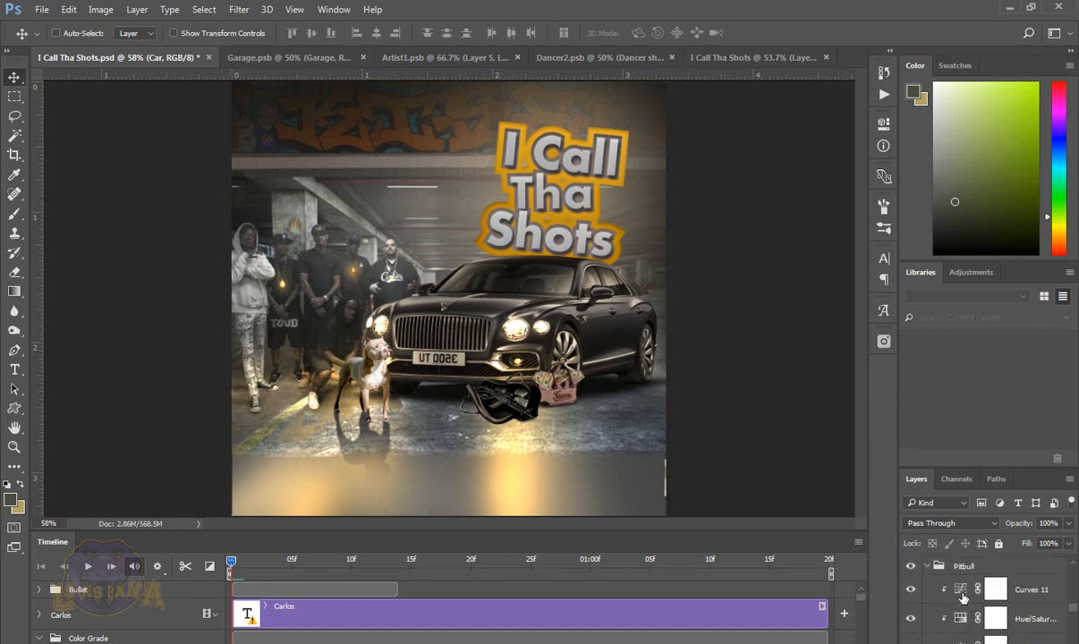
{"action": "left_click", "coordinate": [911, 591]}
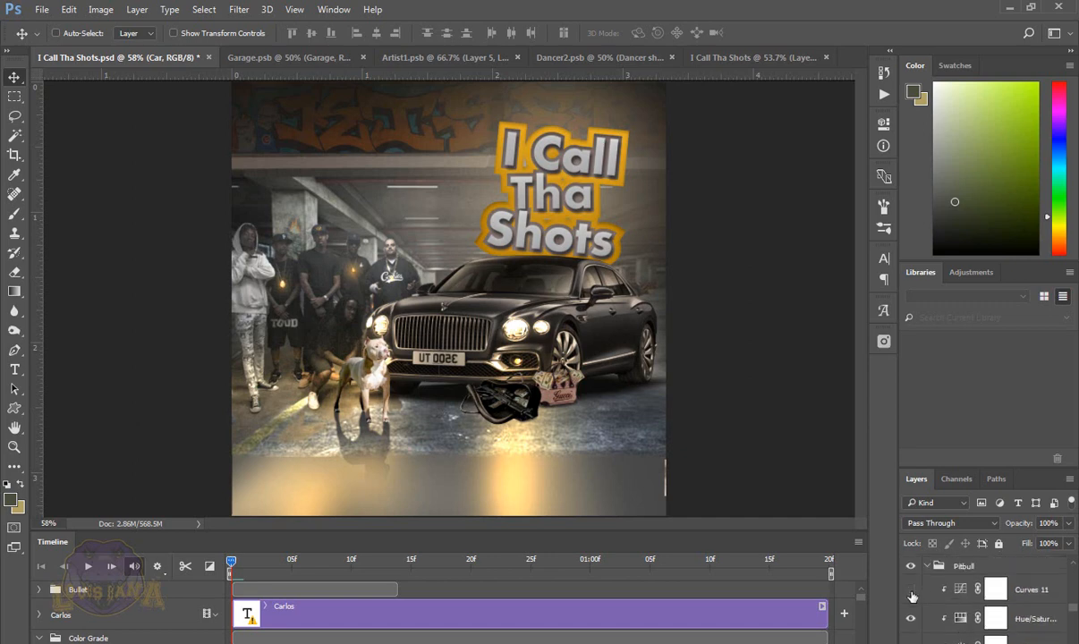
{"action": "left_click", "coordinate": [910, 591]}
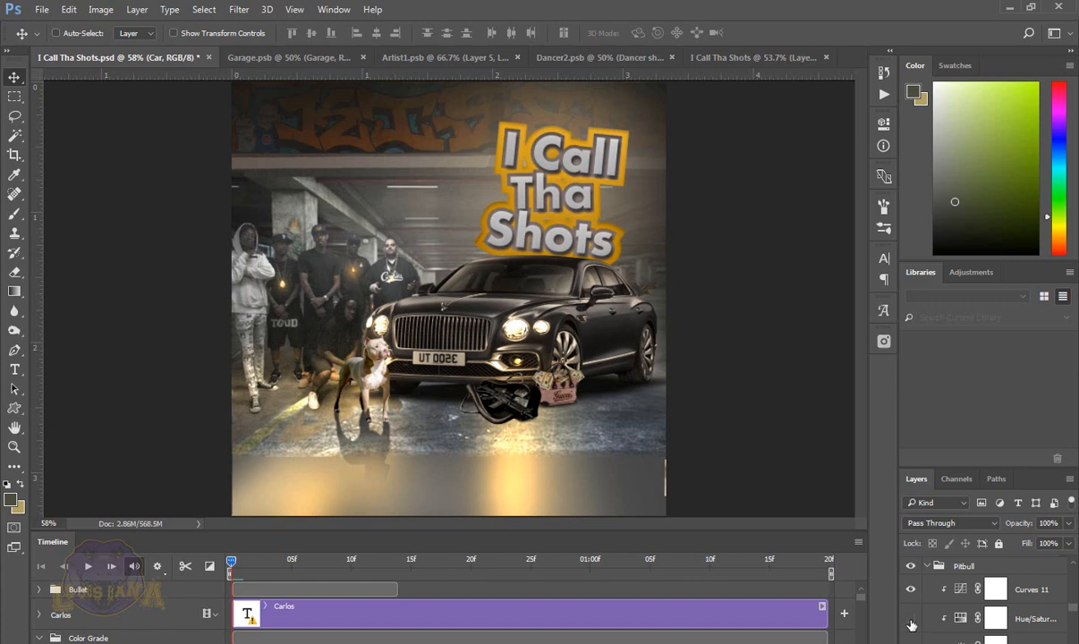
{"action": "scroll", "coordinate": [911, 618], "scroll_direction": "down", "scroll_amount": 1}
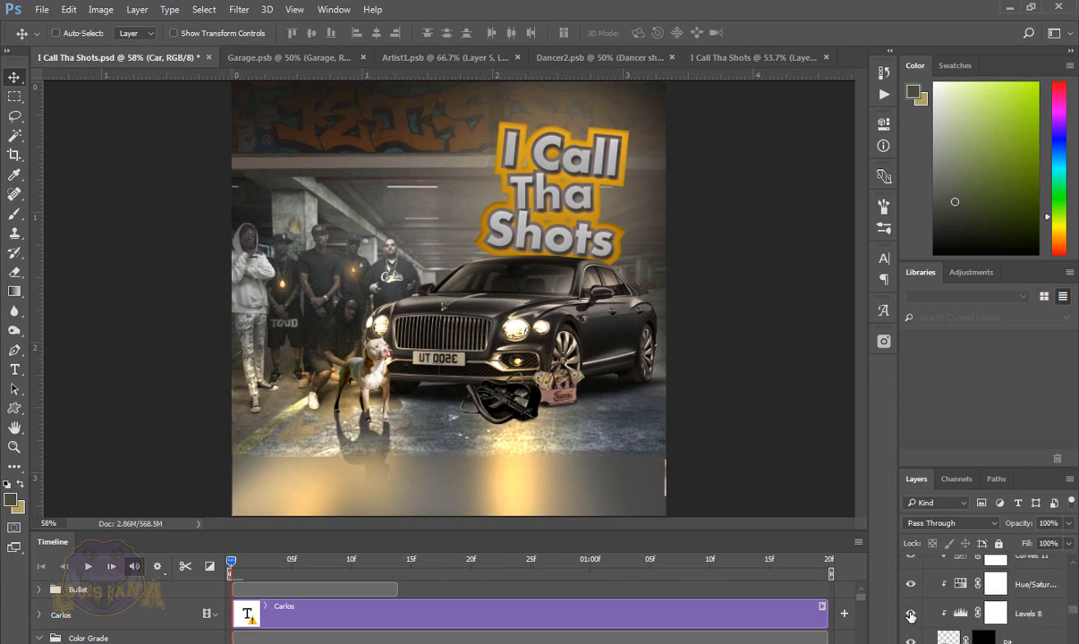
{"action": "left_click", "coordinate": [911, 616]}
{"action": "left_click", "coordinate": [910, 614]}
Step: Collapse the Pitbull group, reveal the Artist layer in front of the car, and switch to the Artist1.psb document
{"action": "scroll", "coordinate": [931, 595], "scroll_direction": "up", "scroll_amount": 3}
{"action": "left_click", "coordinate": [911, 580]}
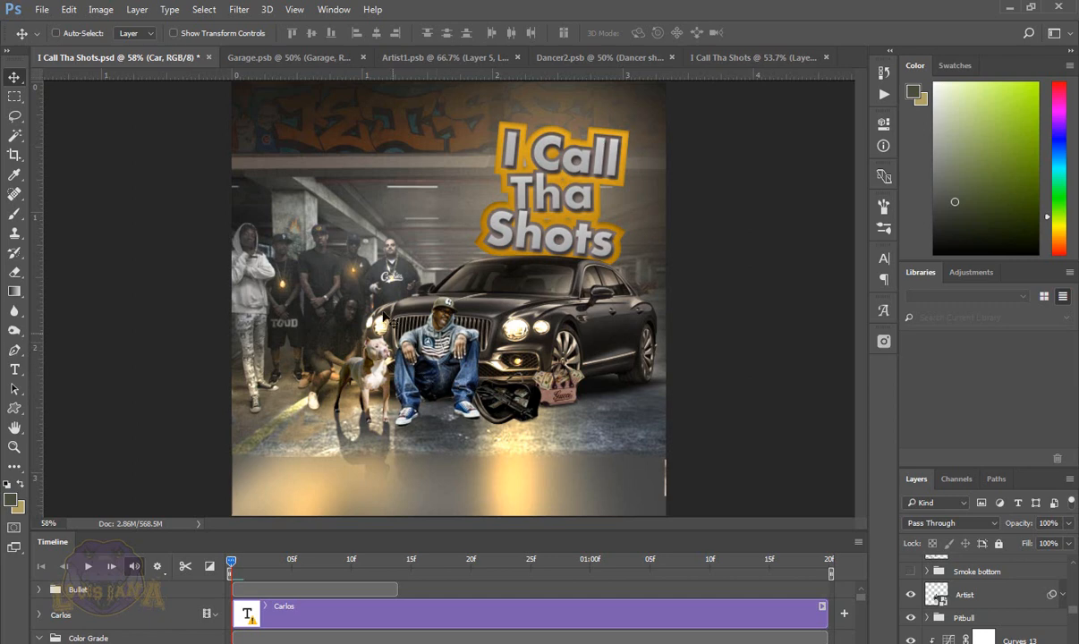
{"action": "left_click", "coordinate": [428, 59]}
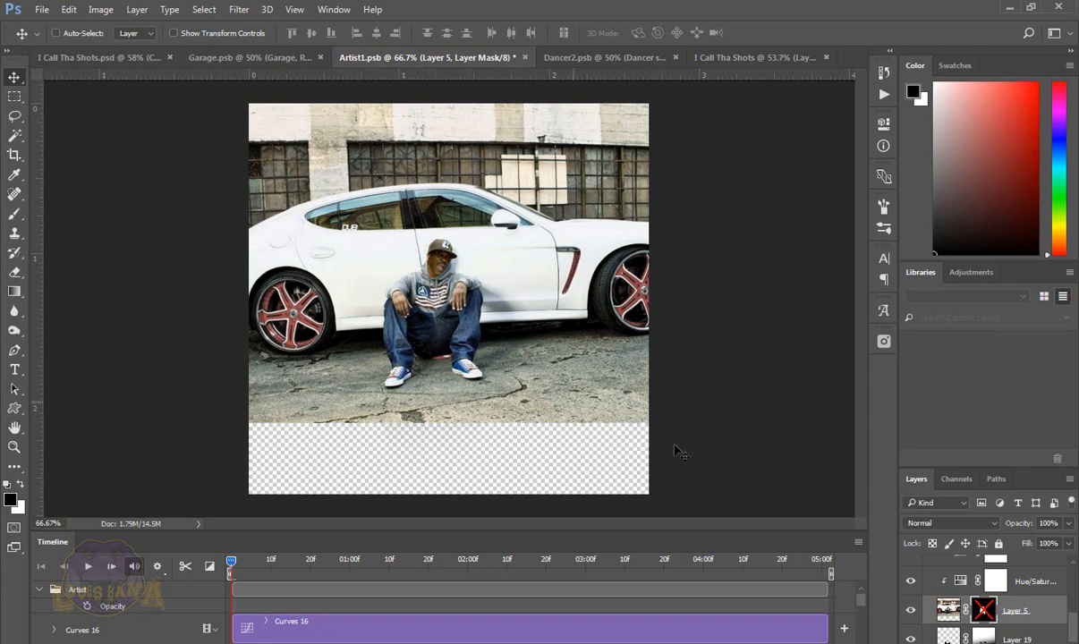
Step: Toggle the Image2 layer off and on repeatedly to compare the artist's original head with the capped replacement
{"action": "scroll", "coordinate": [984, 611], "scroll_direction": "up", "scroll_amount": 5}
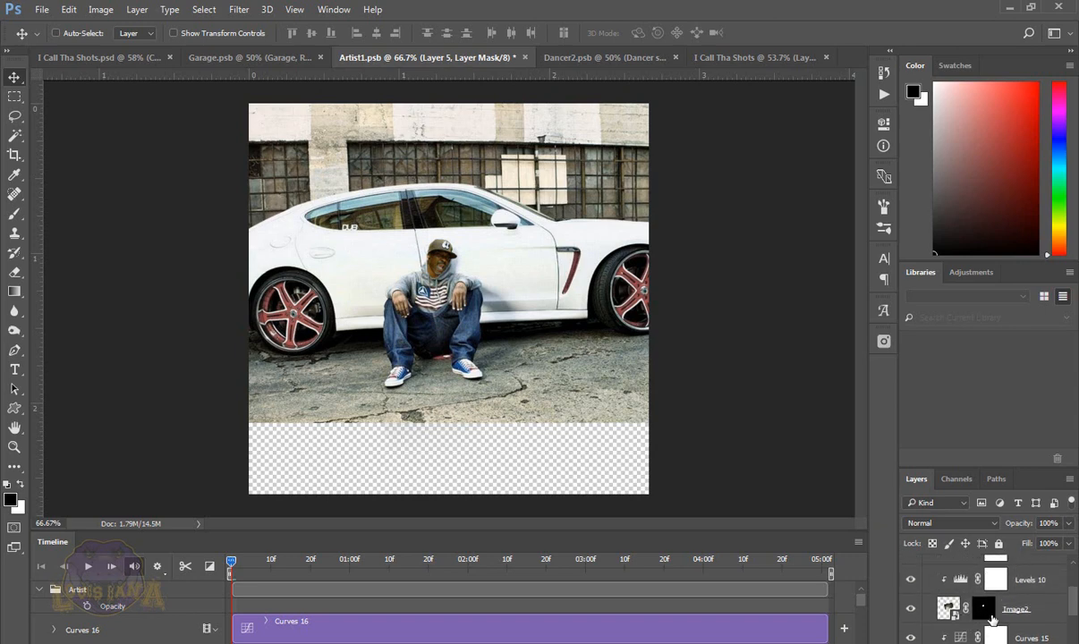
{"action": "left_click", "coordinate": [912, 611]}
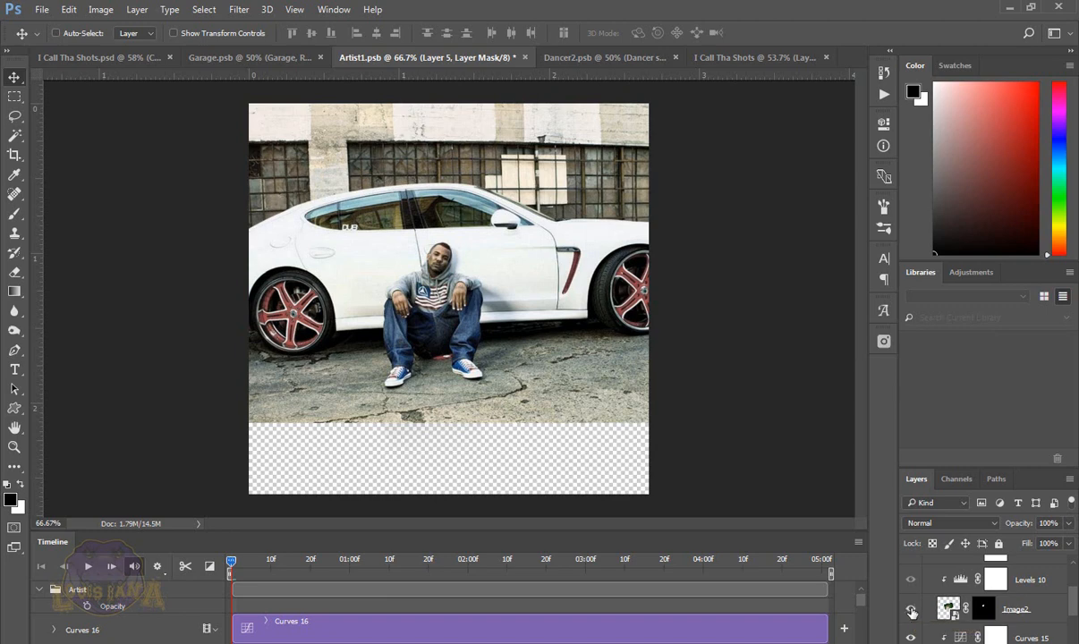
{"action": "left_click", "coordinate": [911, 610]}
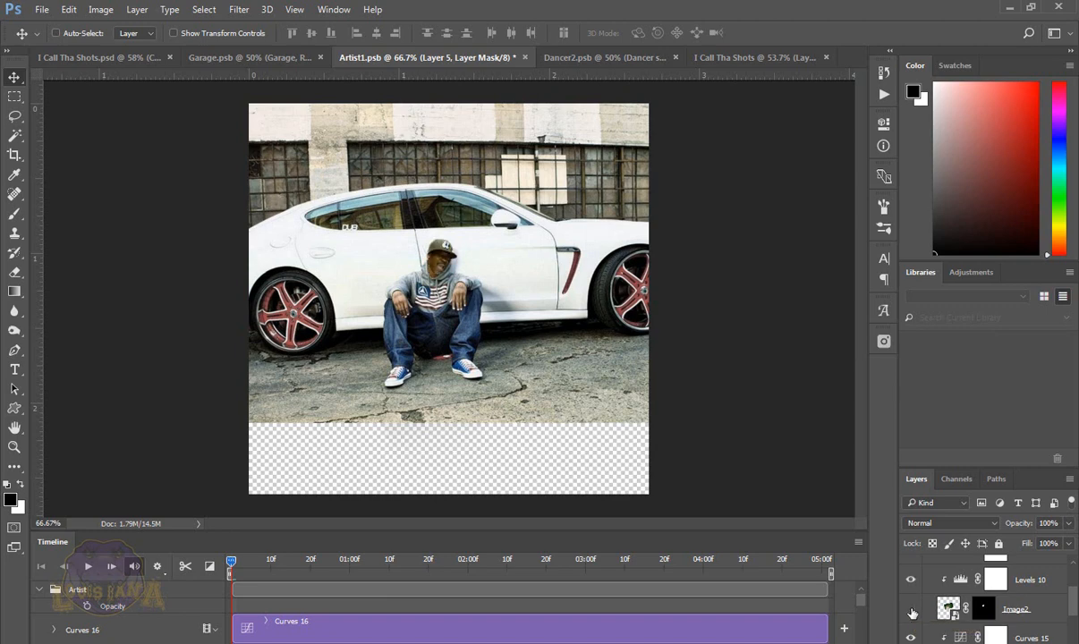
{"action": "left_click", "coordinate": [912, 610]}
{"action": "left_click", "coordinate": [911, 610]}
{"action": "left_click", "coordinate": [912, 610]}
{"action": "left_click", "coordinate": [911, 610]}
{"action": "left_click", "coordinate": [913, 612]}
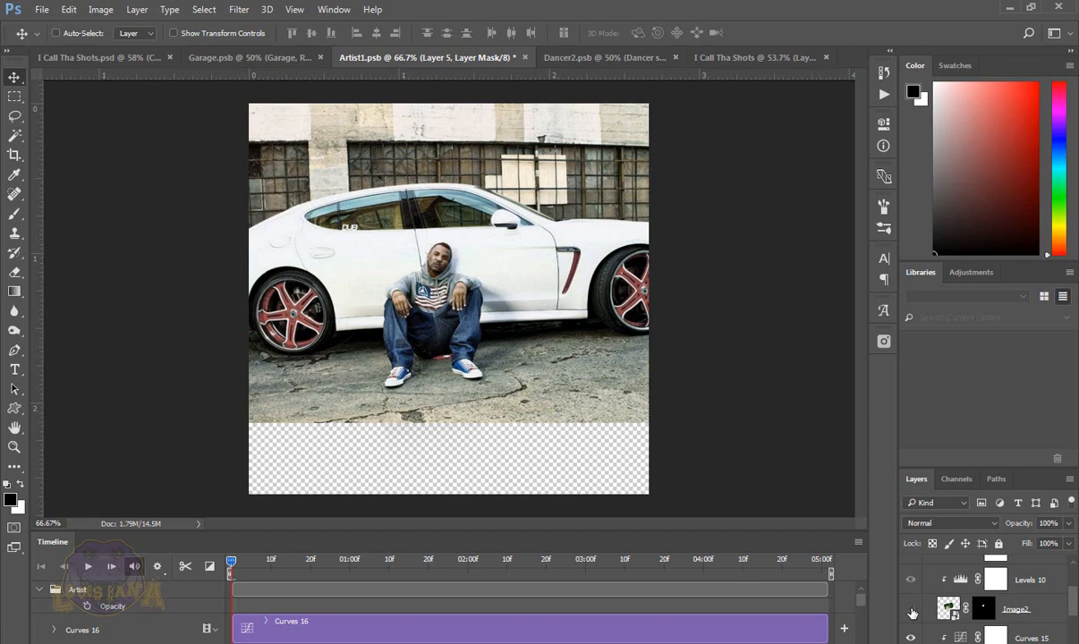
{"action": "left_click", "coordinate": [913, 612]}
{"action": "left_click", "coordinate": [912, 611]}
{"action": "left_click", "coordinate": [912, 611]}
Step: Toggle the Levels 10 and Curves 16 adjustments above Image2 to compare how they blend the replacement head
{"action": "scroll", "coordinate": [914, 609], "scroll_direction": "up", "scroll_amount": 1}
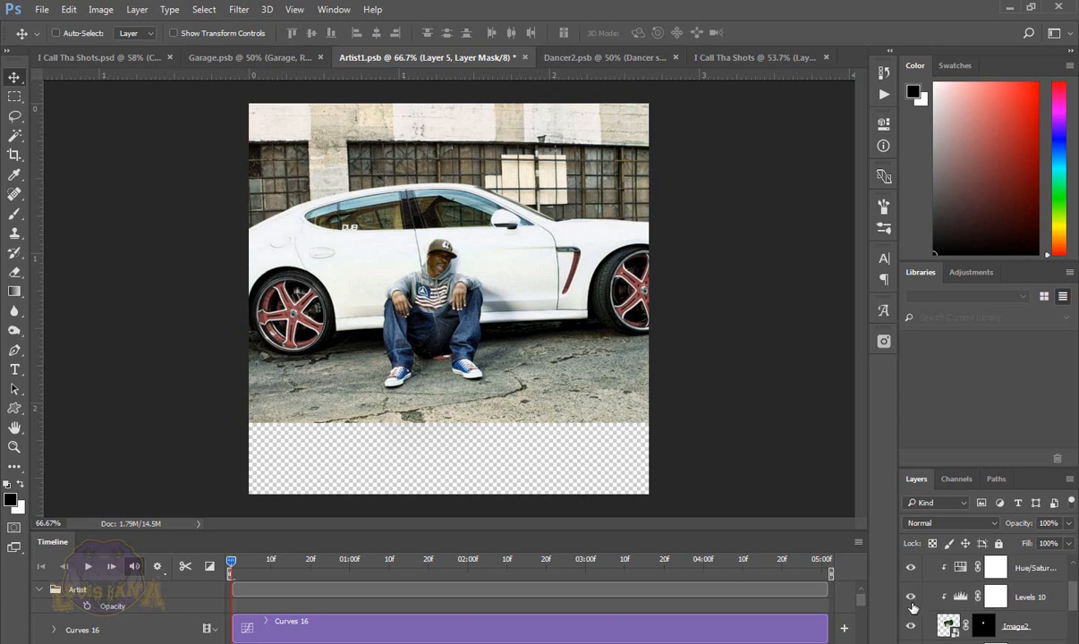
{"action": "left_click", "coordinate": [910, 602]}
{"action": "scroll", "coordinate": [914, 586], "scroll_direction": "up", "scroll_amount": 1}
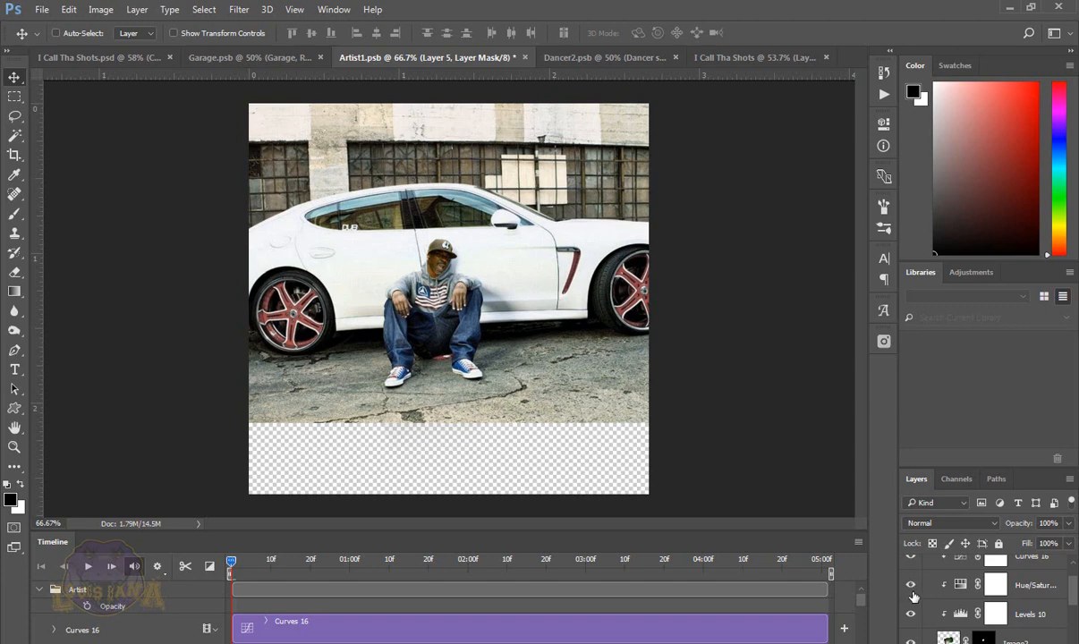
{"action": "scroll", "coordinate": [913, 595], "scroll_direction": "up", "scroll_amount": 1}
{"action": "left_click", "coordinate": [910, 588]}
{"action": "left_click", "coordinate": [909, 588]}
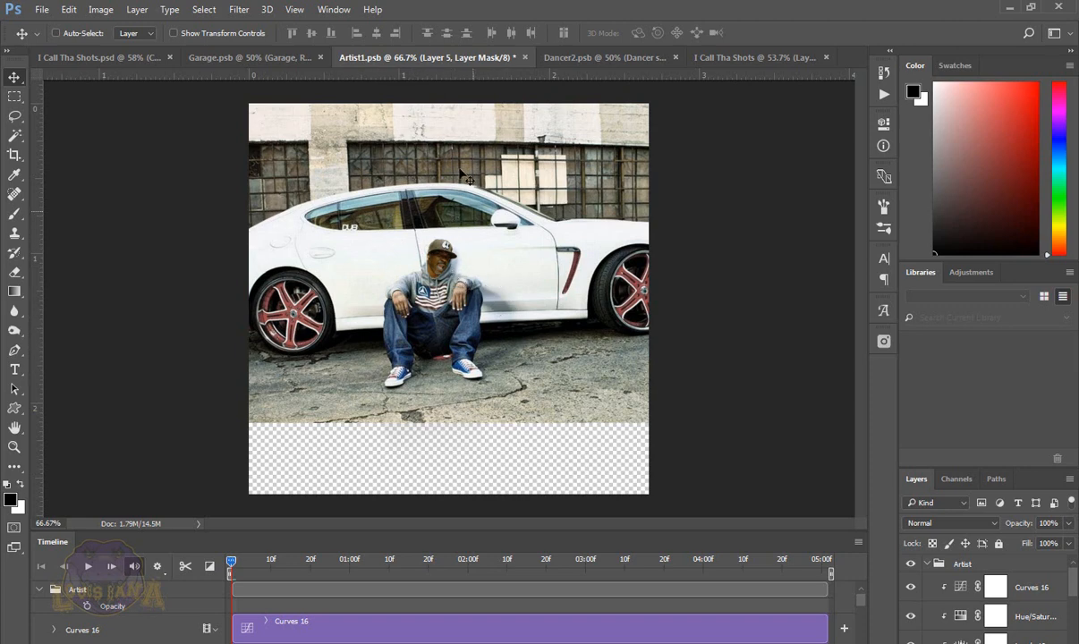
Step: Collapse the Artist group, return to I Call Tha Shots.psd, and toggle the Artist layer to compare the cover with and without him
{"action": "left_click", "coordinate": [926, 564]}
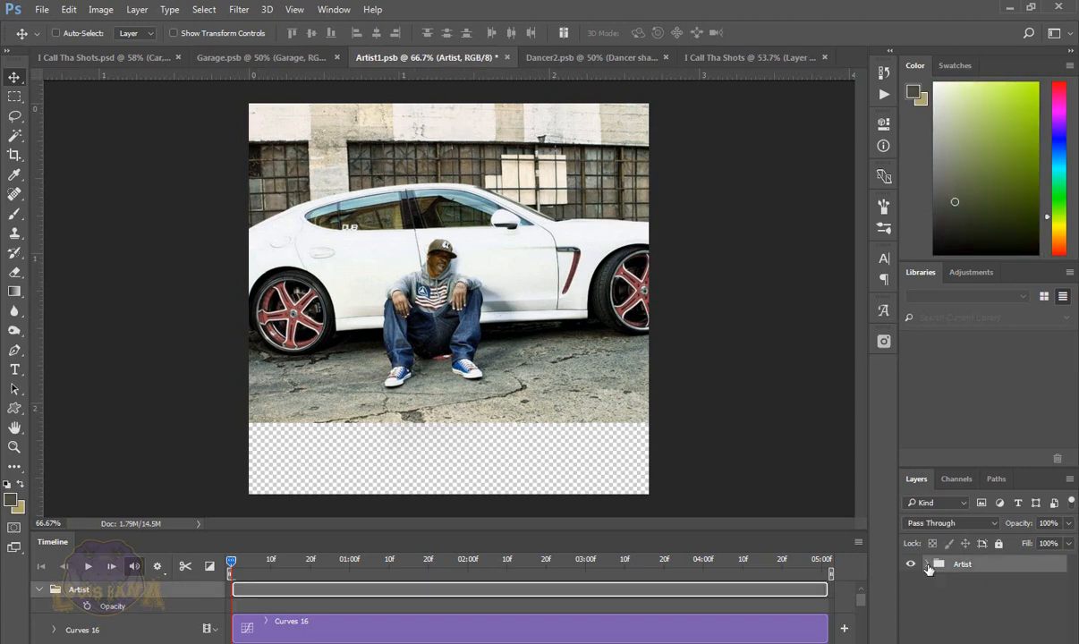
{"action": "left_click", "coordinate": [127, 60]}
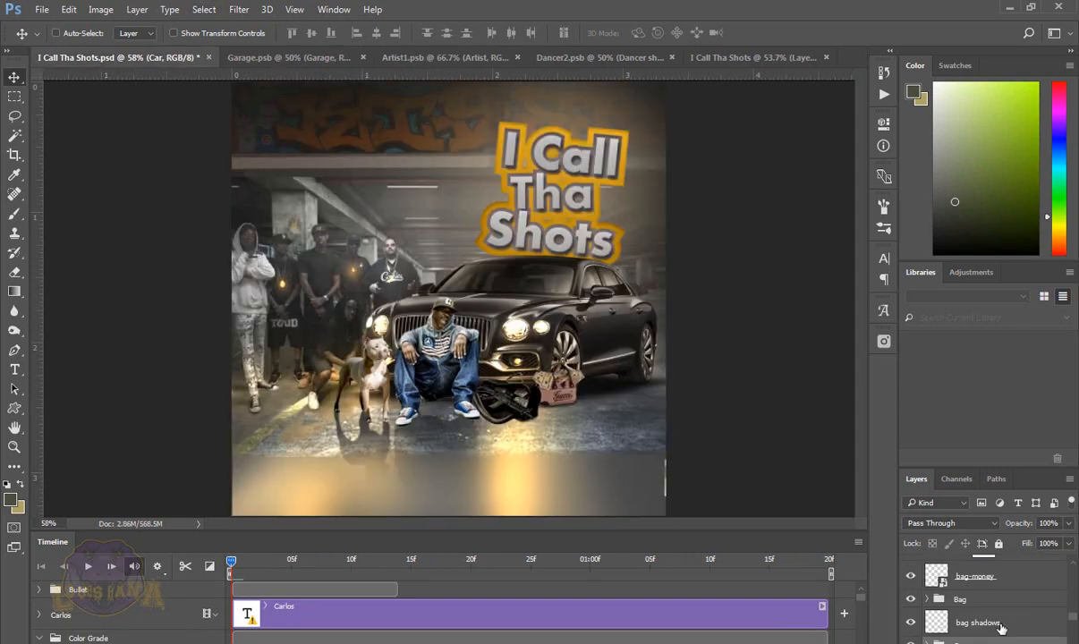
{"action": "scroll", "coordinate": [1000, 628], "scroll_direction": "up", "scroll_amount": 3}
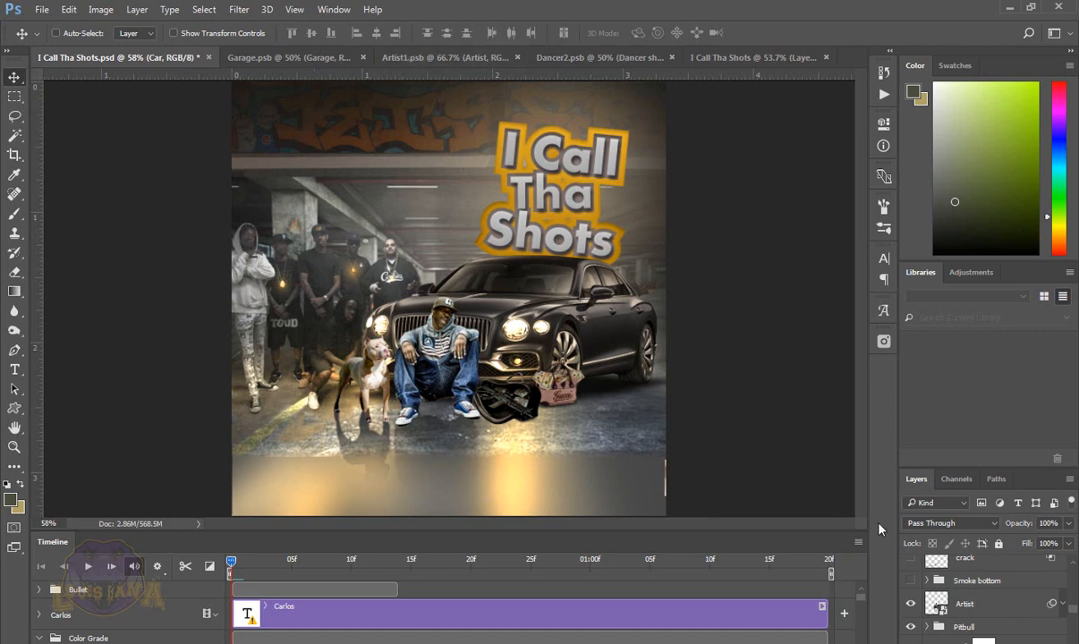
{"action": "left_click", "coordinate": [912, 606]}
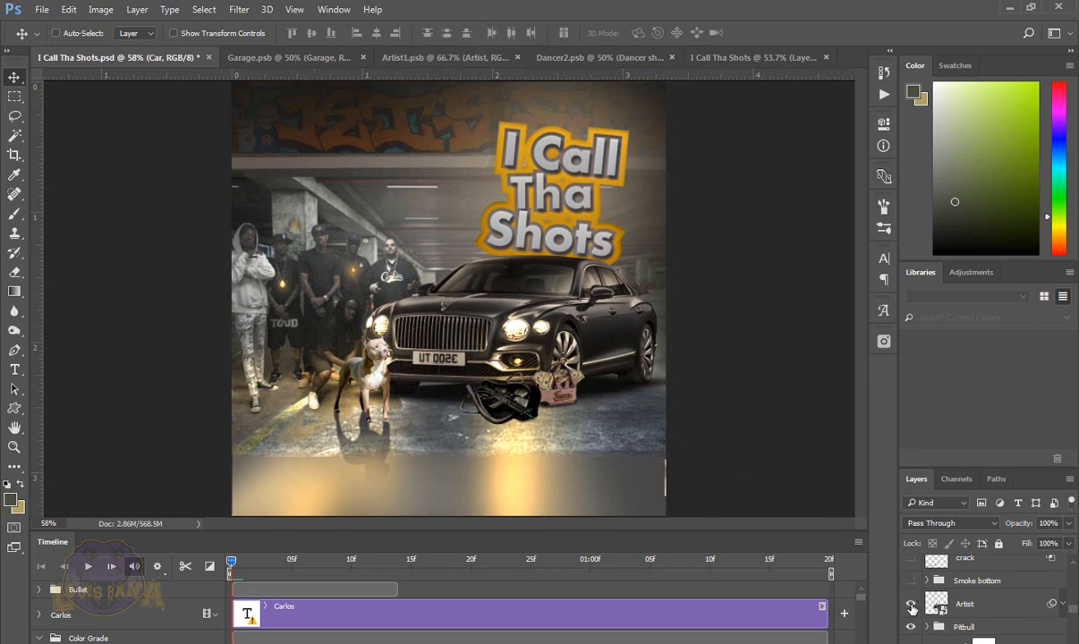
{"action": "left_click", "coordinate": [912, 606]}
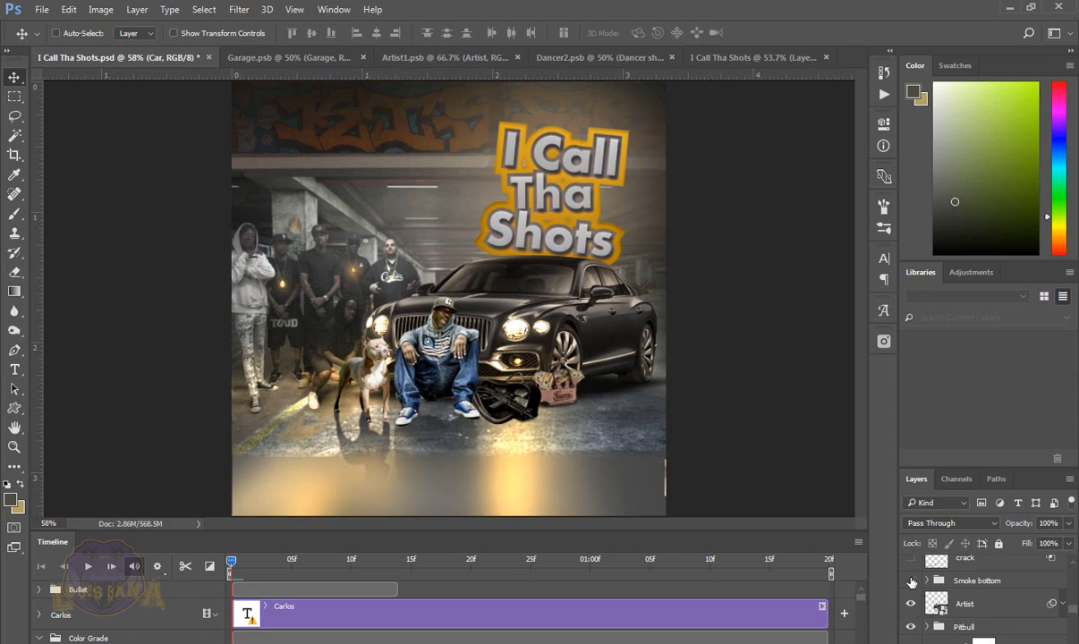
Step: Reveal the Smoke bottom group and the crack layer over the garage floor in the foreground
{"action": "left_click", "coordinate": [912, 583]}
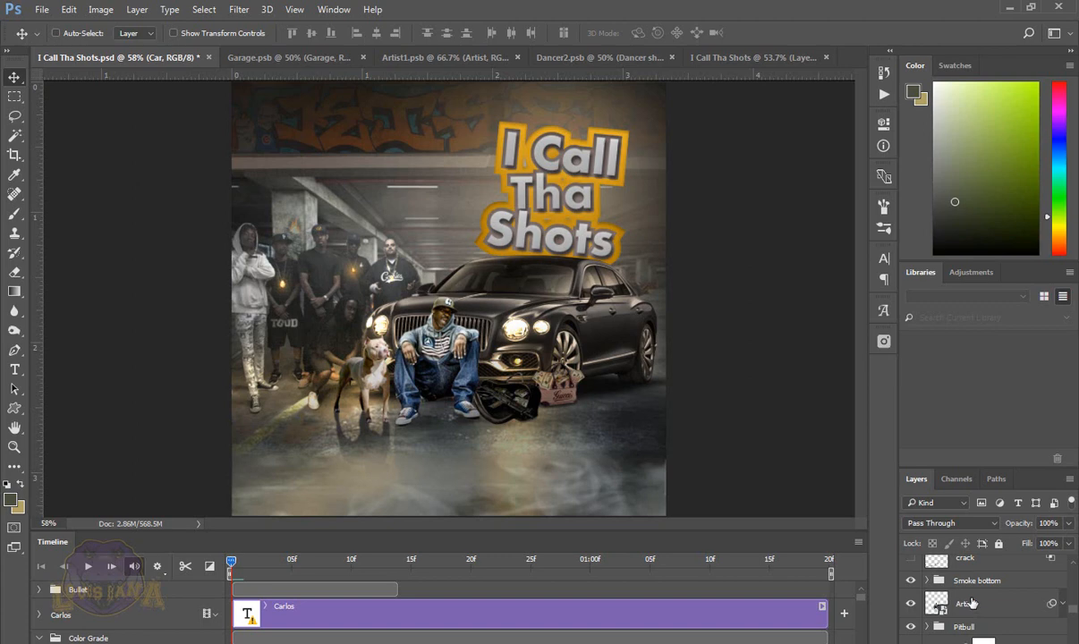
{"action": "scroll", "coordinate": [971, 604], "scroll_direction": "up", "scroll_amount": 1}
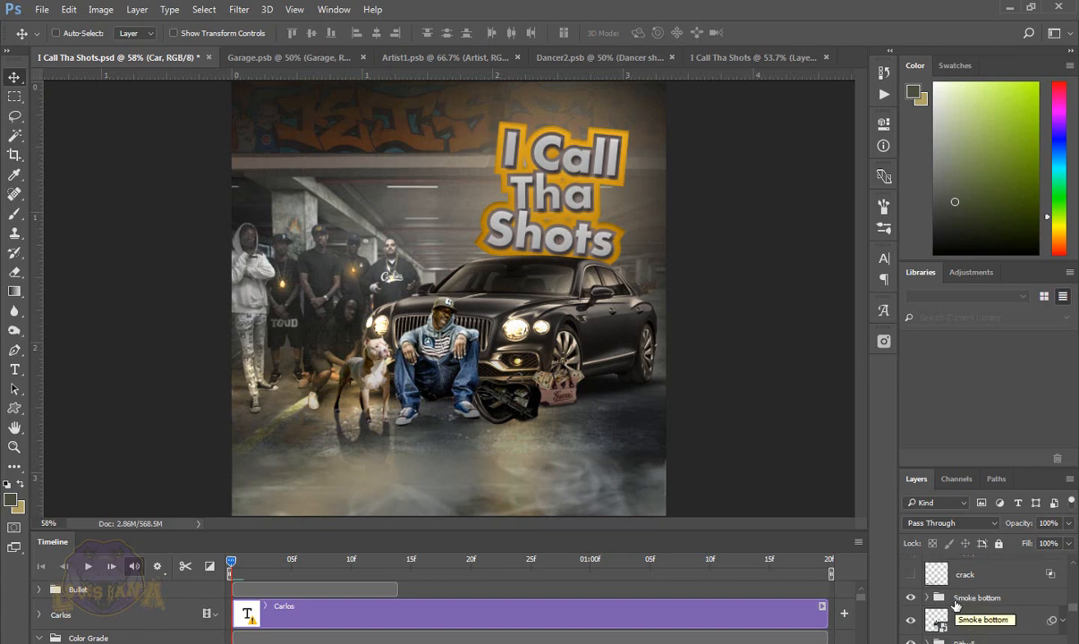
{"action": "scroll", "coordinate": [958, 606], "scroll_direction": "up", "scroll_amount": 1}
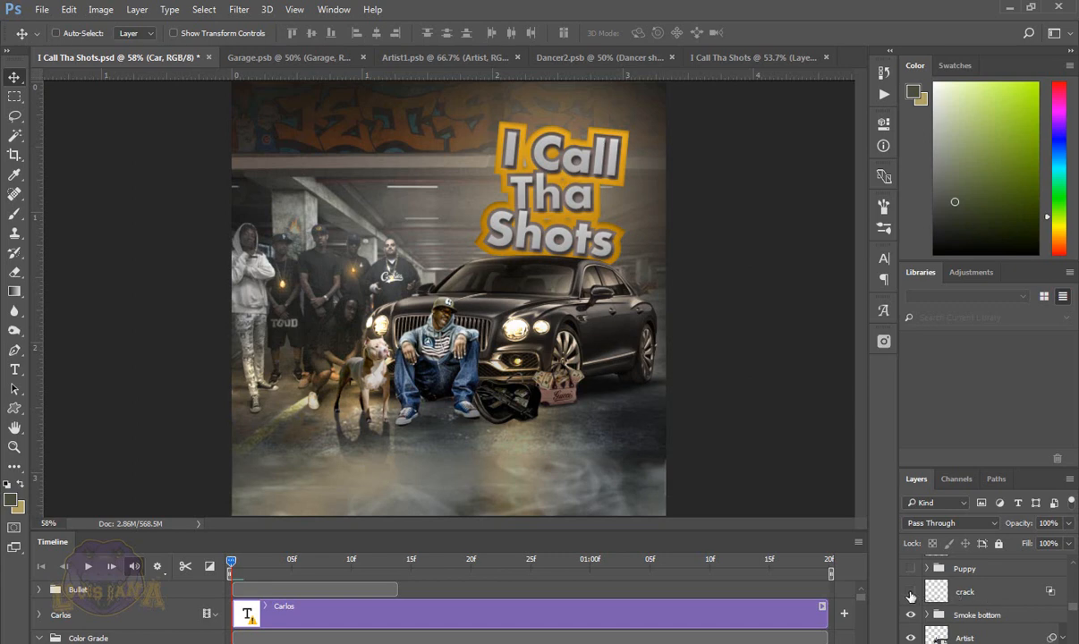
{"action": "left_click", "coordinate": [911, 593]}
{"action": "scroll", "coordinate": [919, 595], "scroll_direction": "up", "scroll_amount": 1}
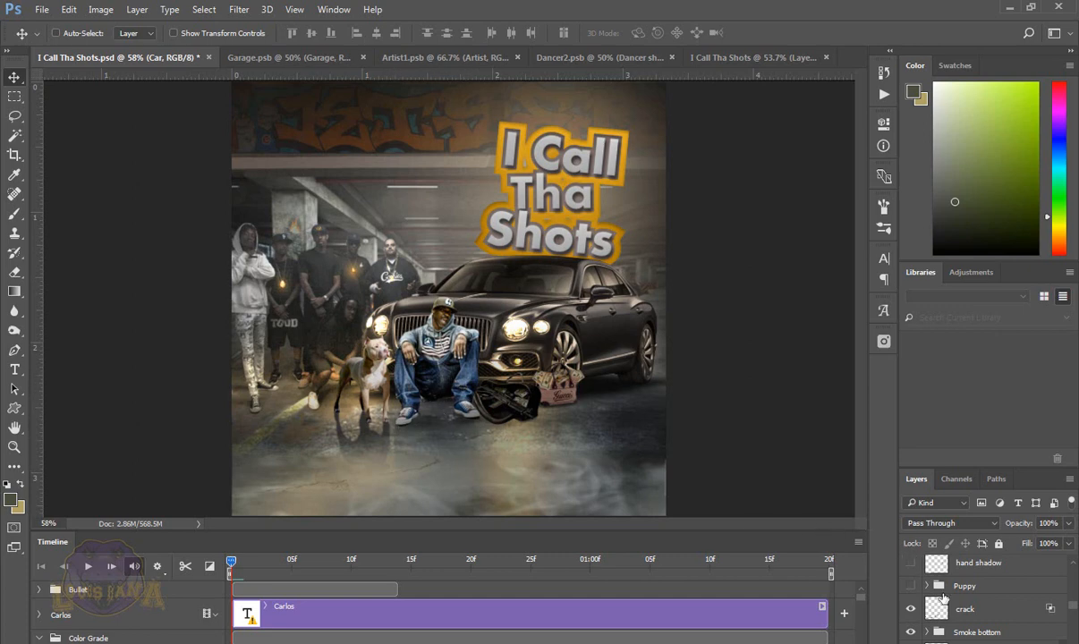
Step: Reveal the Puppy group between the artist's feet and the hand shadow layer above it
{"action": "left_click", "coordinate": [911, 586]}
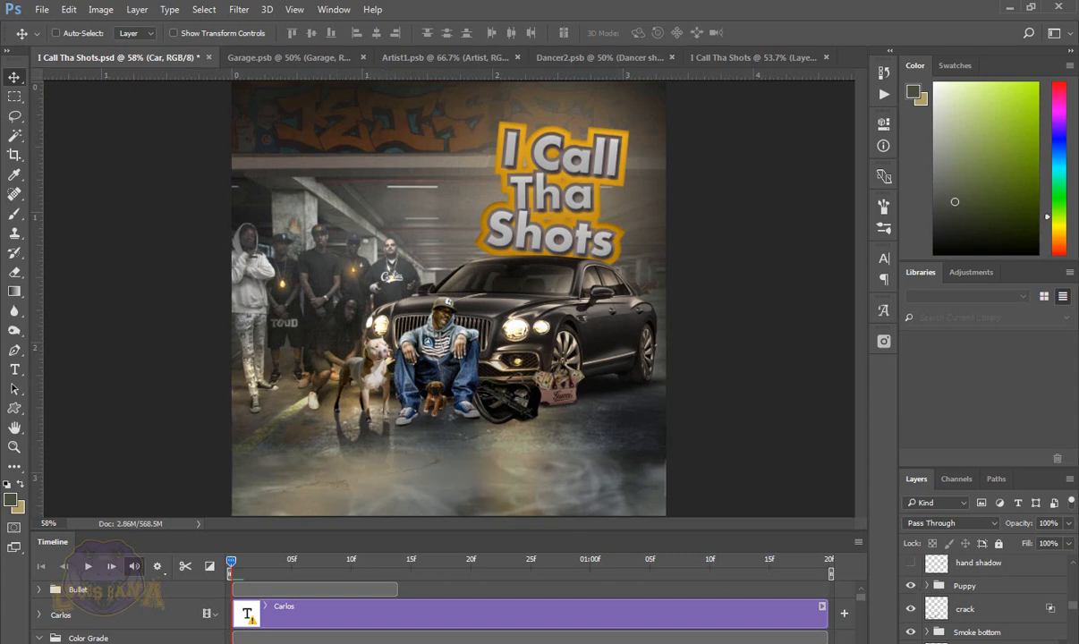
{"action": "scroll", "coordinate": [956, 583], "scroll_direction": "up", "scroll_amount": 1}
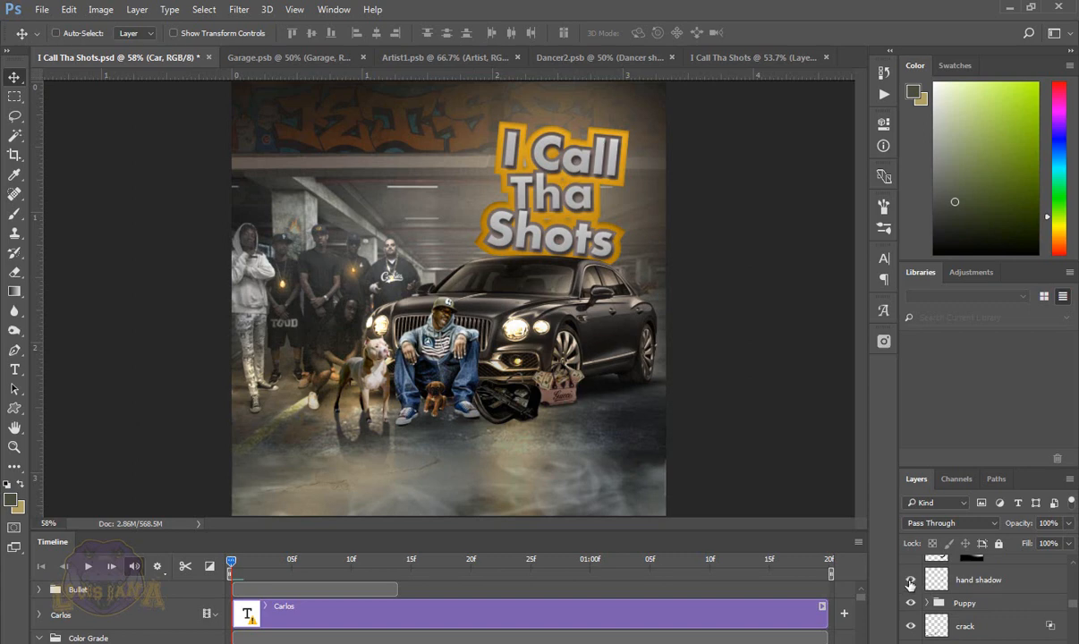
{"action": "left_click", "coordinate": [911, 582]}
{"action": "left_click_drag", "start_coordinate": [587, 388], "coordinate": [591, 393]}
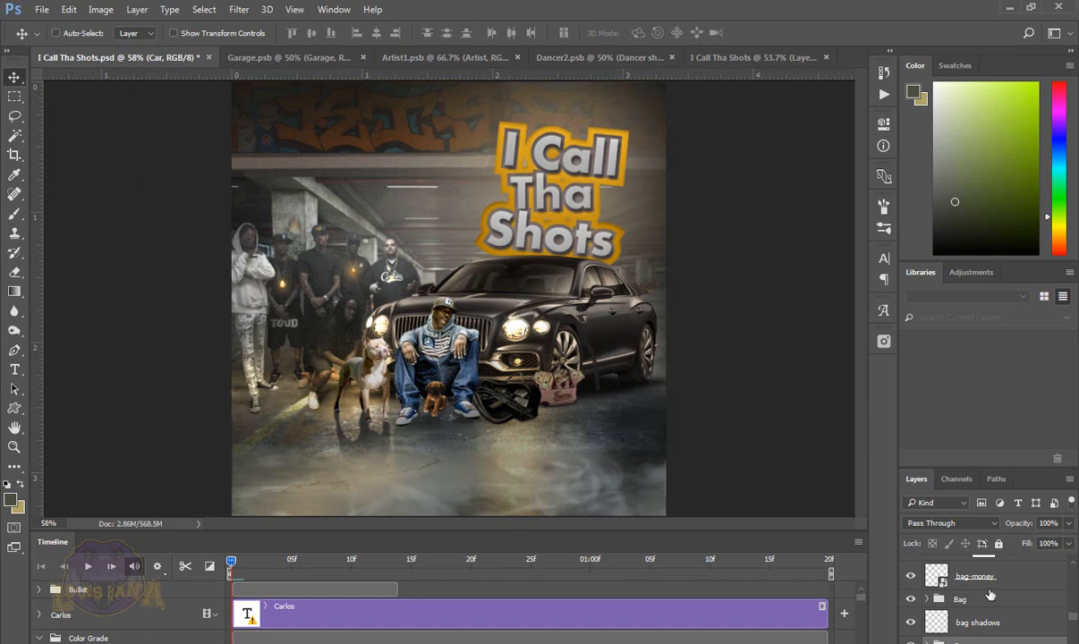
Step: Reveal the car model shadow layer, toggling it to compare the floor beside the car with and without the shadow
{"action": "scroll", "coordinate": [939, 591], "scroll_direction": "up", "scroll_amount": 3}
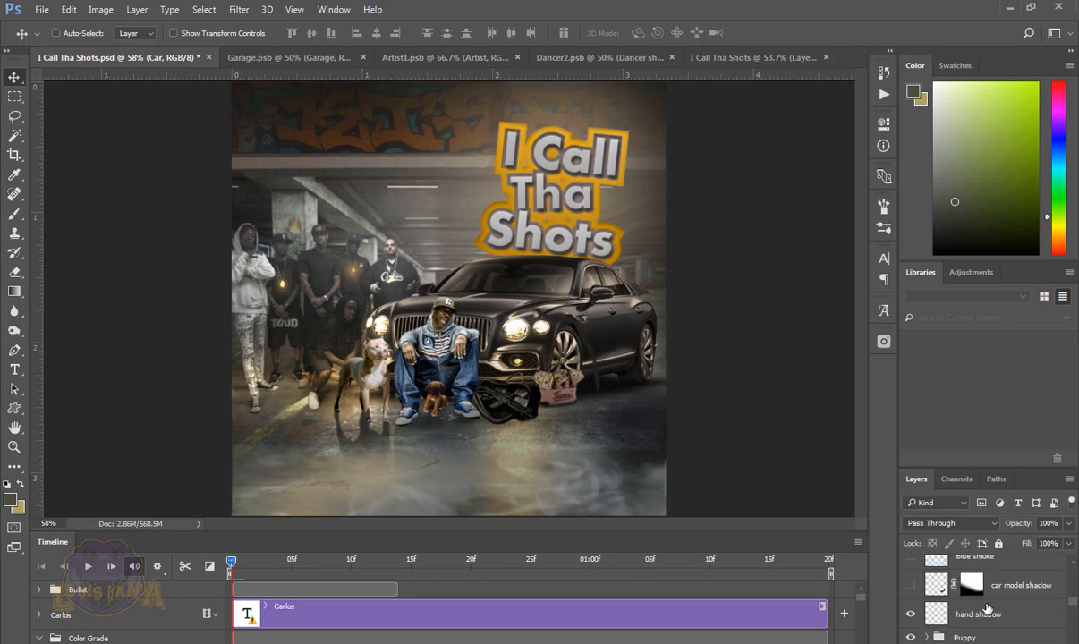
{"action": "left_click", "coordinate": [911, 587]}
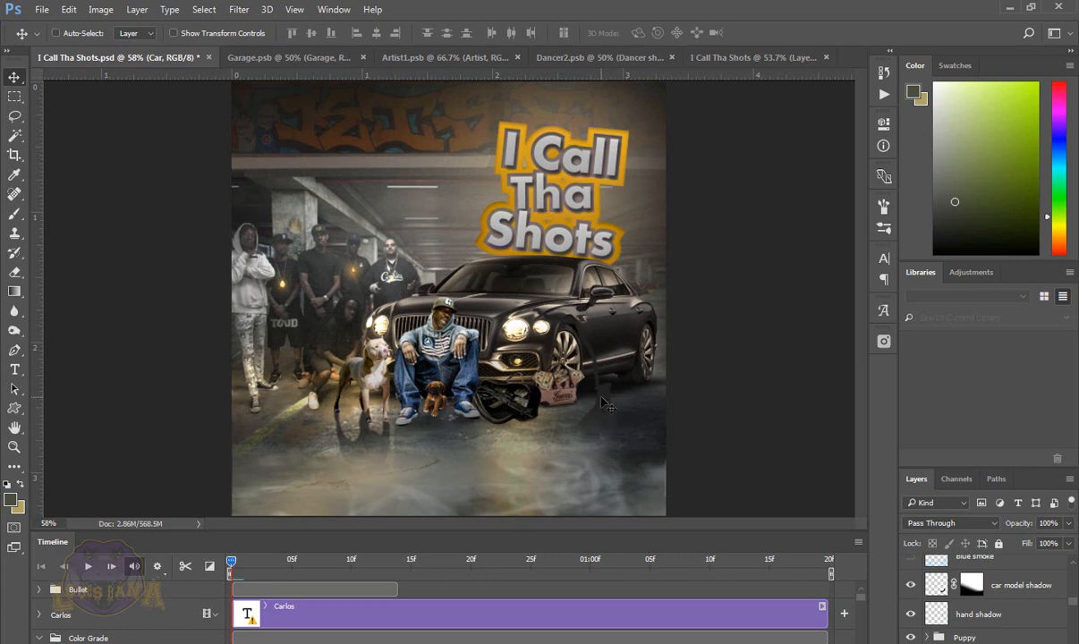
{"action": "left_click", "coordinate": [910, 587]}
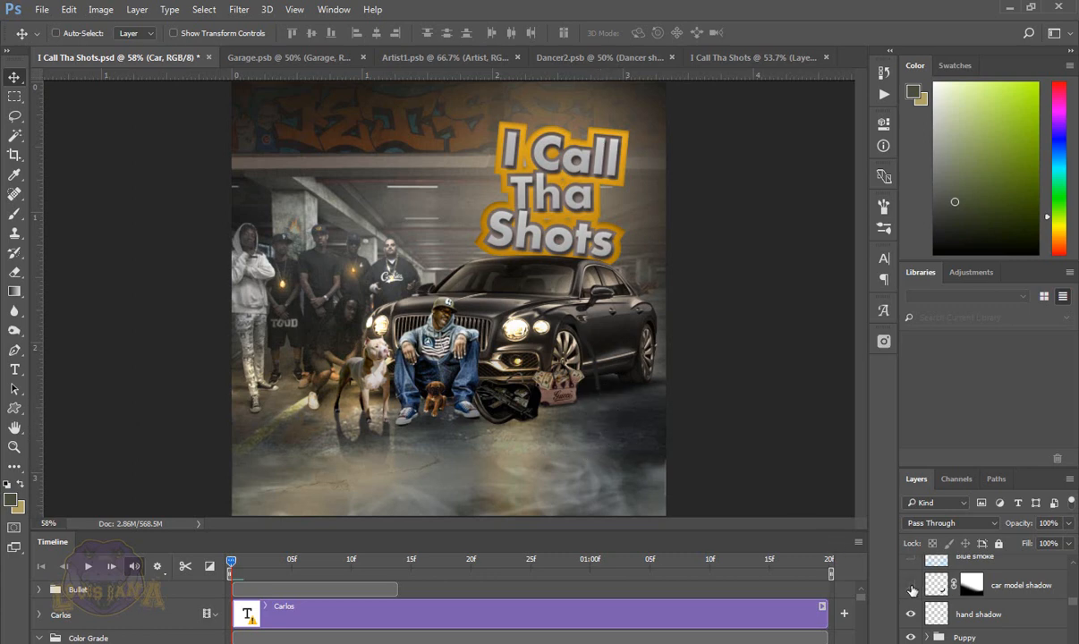
{"action": "left_click", "coordinate": [911, 587]}
{"action": "left_click", "coordinate": [911, 587]}
{"action": "left_click", "coordinate": [911, 587]}
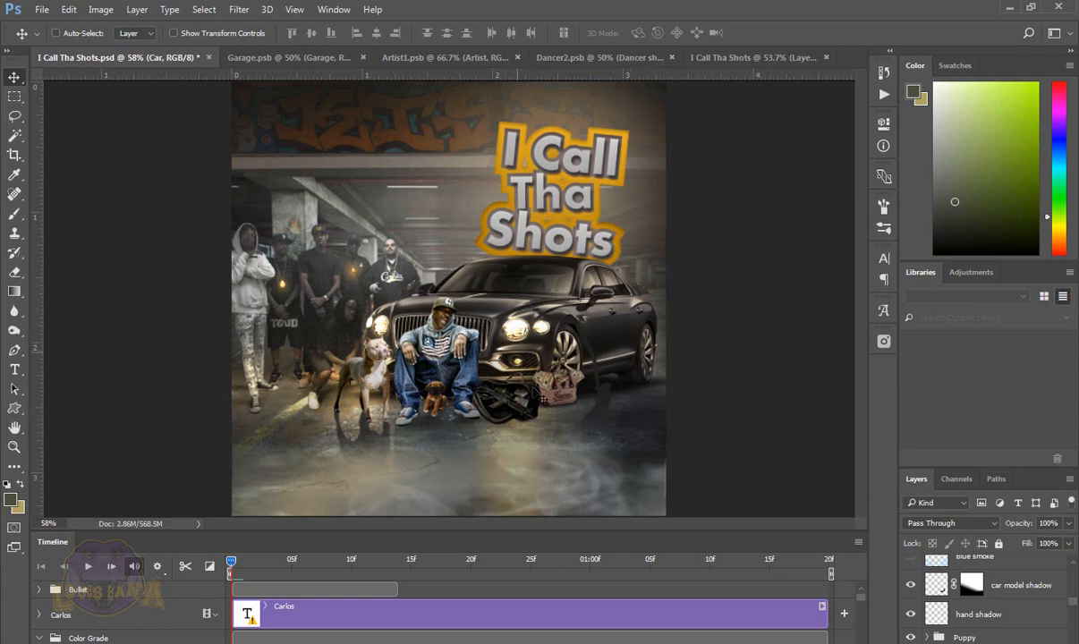
Step: Reveal the Blue smoke layer across the floor and the Dancer layer in the foreground
{"action": "scroll", "coordinate": [911, 576], "scroll_direction": "up", "scroll_amount": 1}
{"action": "left_click", "coordinate": [910, 574]}
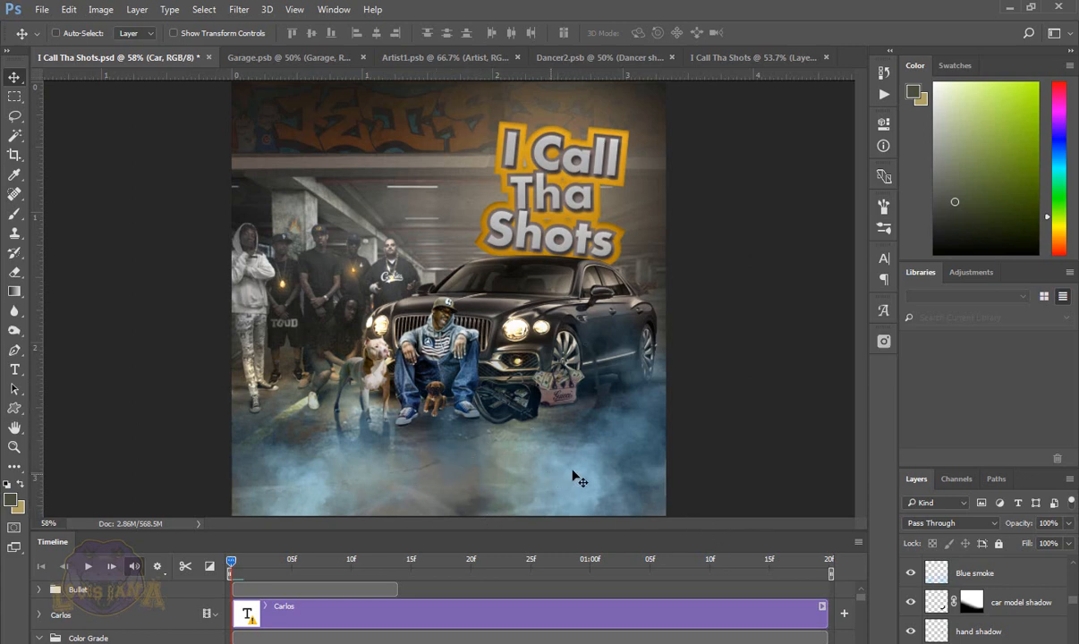
{"action": "scroll", "coordinate": [903, 582], "scroll_direction": "up", "scroll_amount": 2}
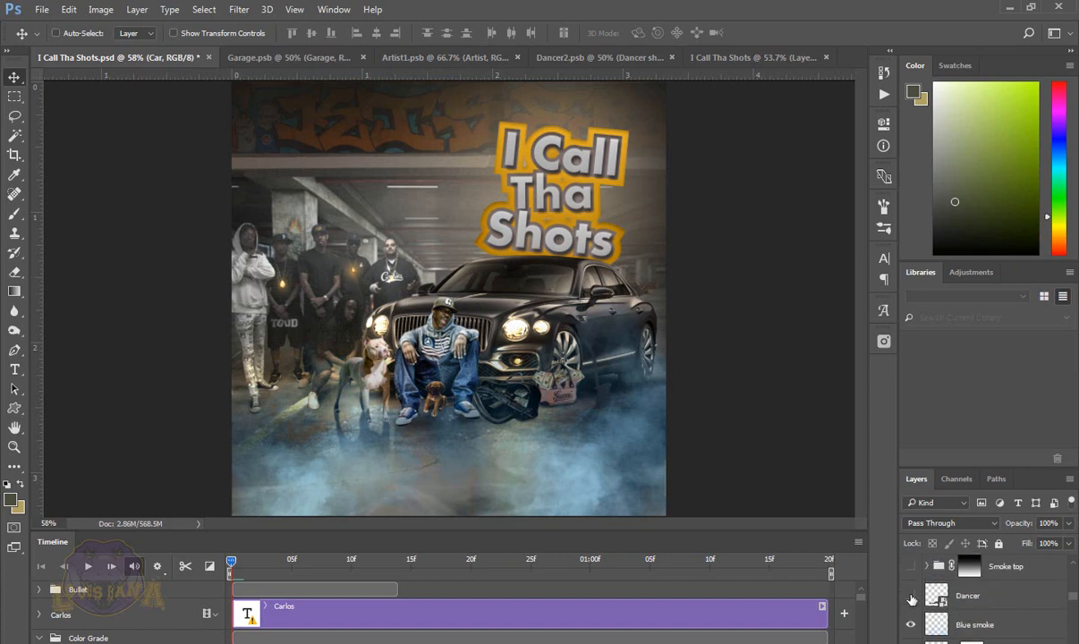
{"action": "left_click", "coordinate": [911, 596]}
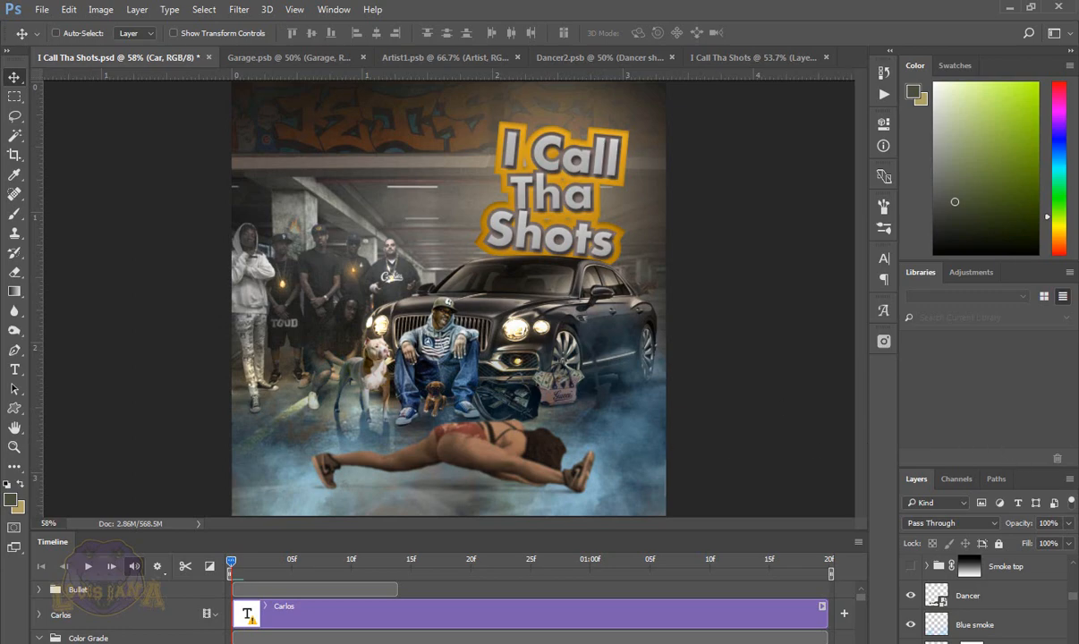
{"action": "left_click_drag", "start_coordinate": [1078, 134], "coordinate": [374, 98]}
Step: Reveal the Smoke top group, toggling it repeatedly to compare the cover with and without the upper smoke
{"action": "left_click", "coordinate": [911, 569]}
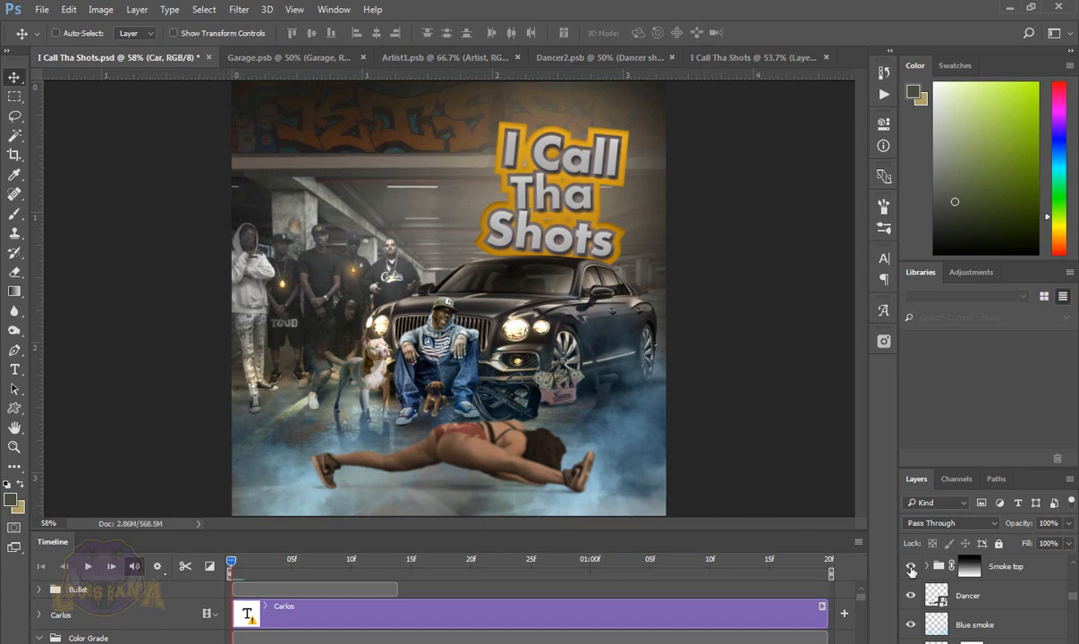
{"action": "left_click", "coordinate": [910, 569]}
{"action": "left_click", "coordinate": [911, 569]}
{"action": "left_click", "coordinate": [911, 569]}
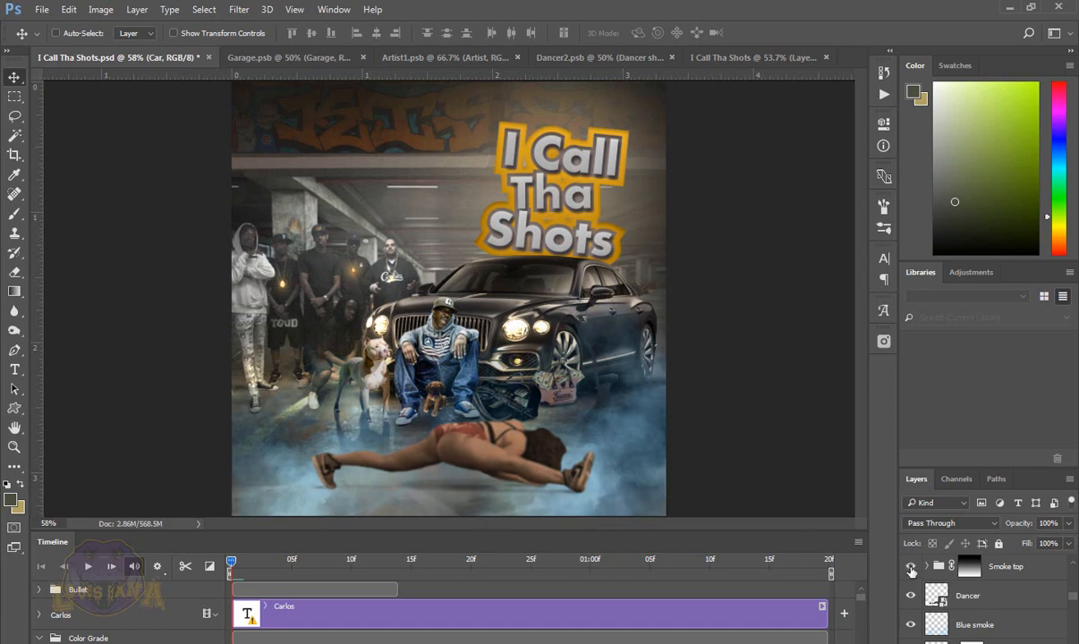
{"action": "left_click", "coordinate": [911, 569]}
{"action": "left_click", "coordinate": [911, 569]}
{"action": "left_click", "coordinate": [910, 569]}
{"action": "left_click", "coordinate": [911, 569]}
{"action": "left_click", "coordinate": [911, 569]}
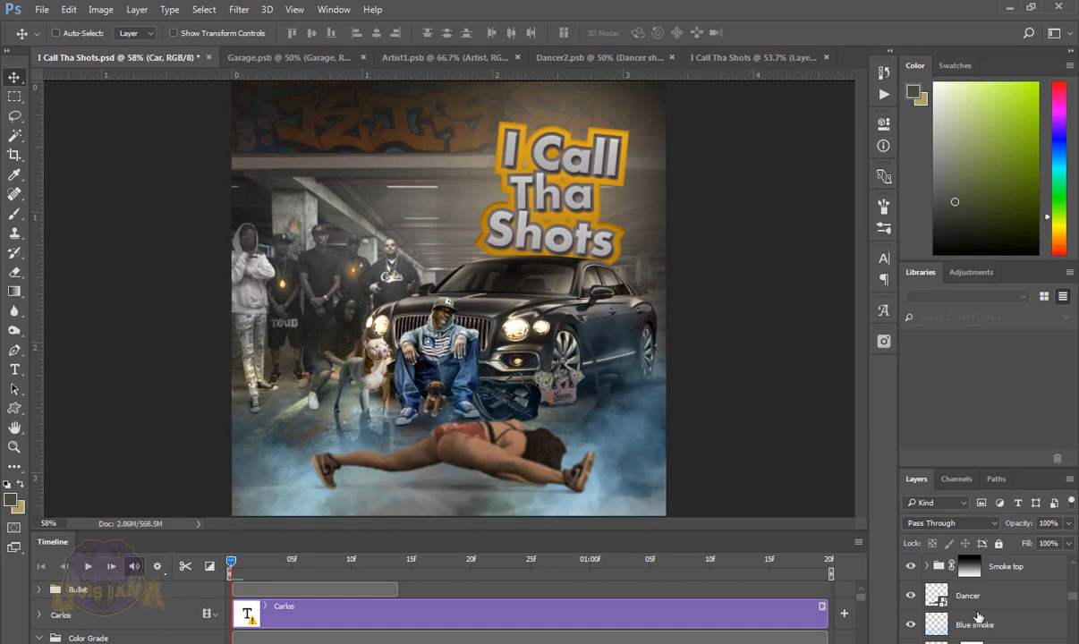
Step: Reveal the Phone users, Bollard barrier and Model groups in the foreground
{"action": "scroll", "coordinate": [1073, 604], "scroll_direction": "up", "scroll_amount": 2}
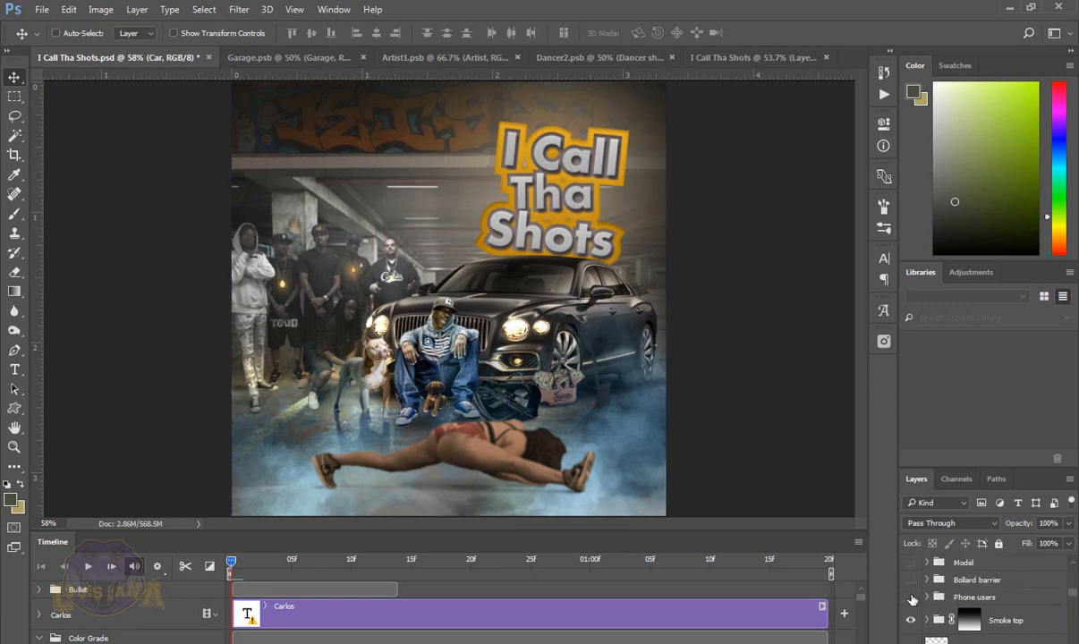
{"action": "left_click", "coordinate": [910, 596]}
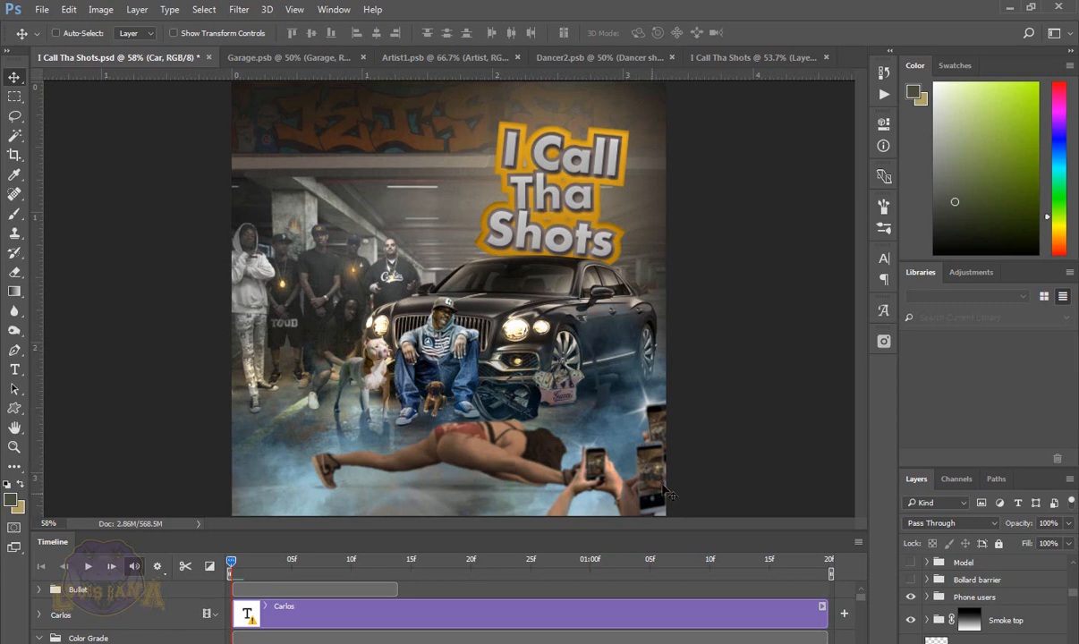
{"action": "left_click", "coordinate": [911, 582]}
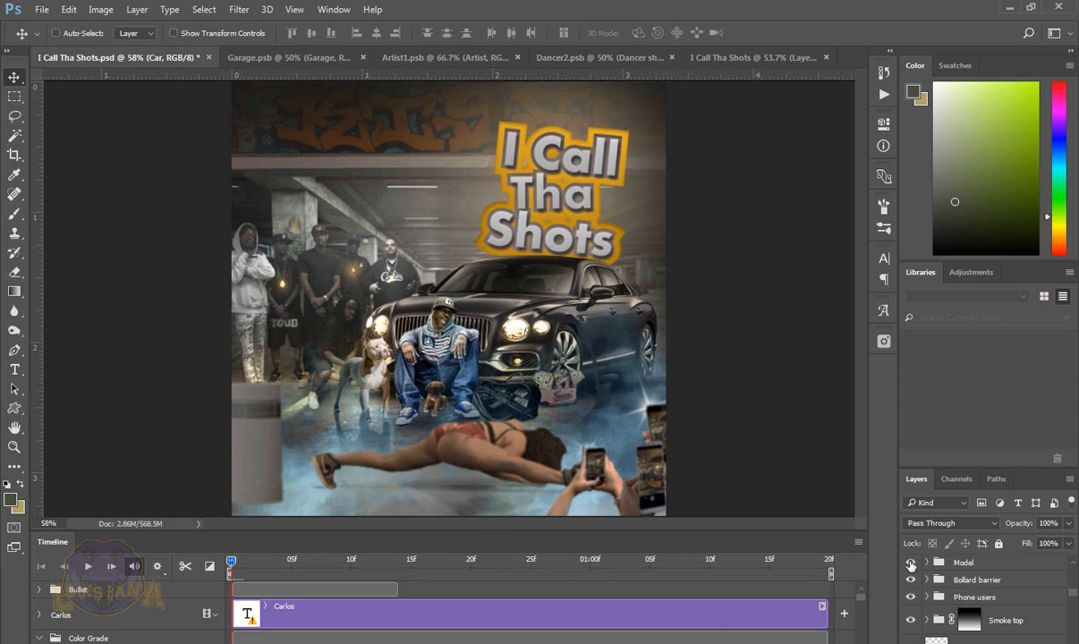
{"action": "left_click", "coordinate": [911, 563]}
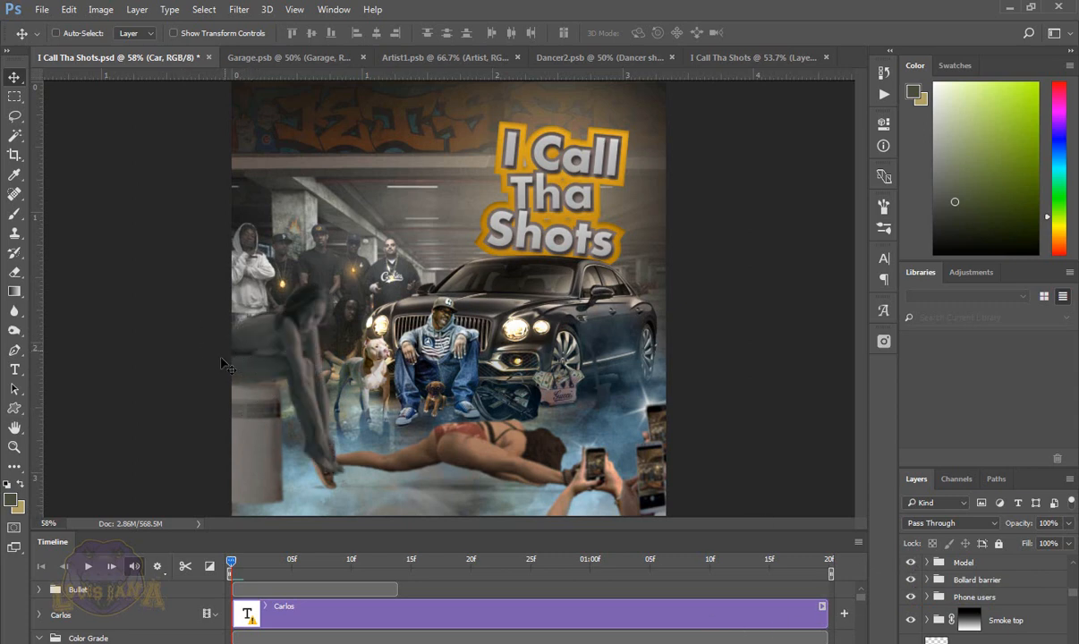
Step: Expand the Model group and toggle its Model shadow layer repeatedly to compare the shadow on the bollard
{"action": "left_click", "coordinate": [927, 562]}
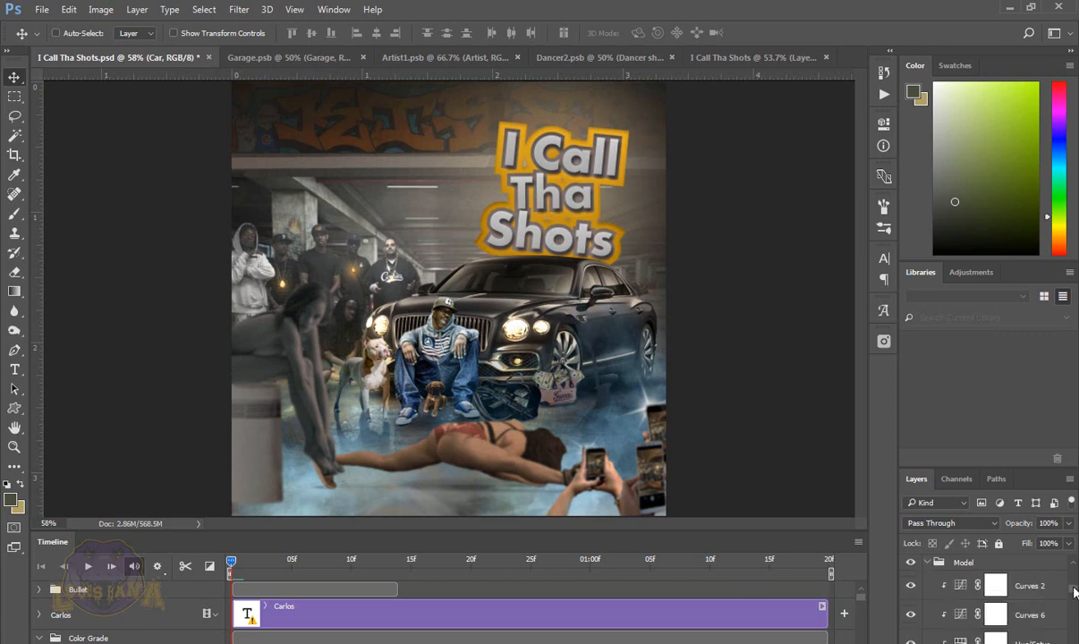
{"action": "scroll", "coordinate": [931, 582], "scroll_direction": "down", "scroll_amount": 3}
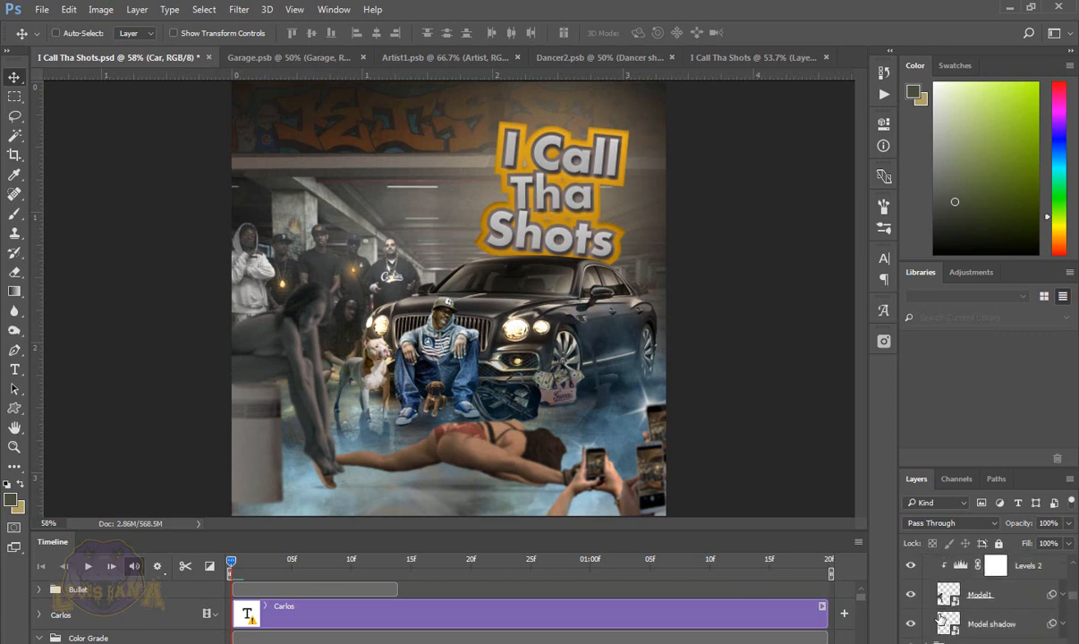
{"action": "left_click", "coordinate": [912, 627]}
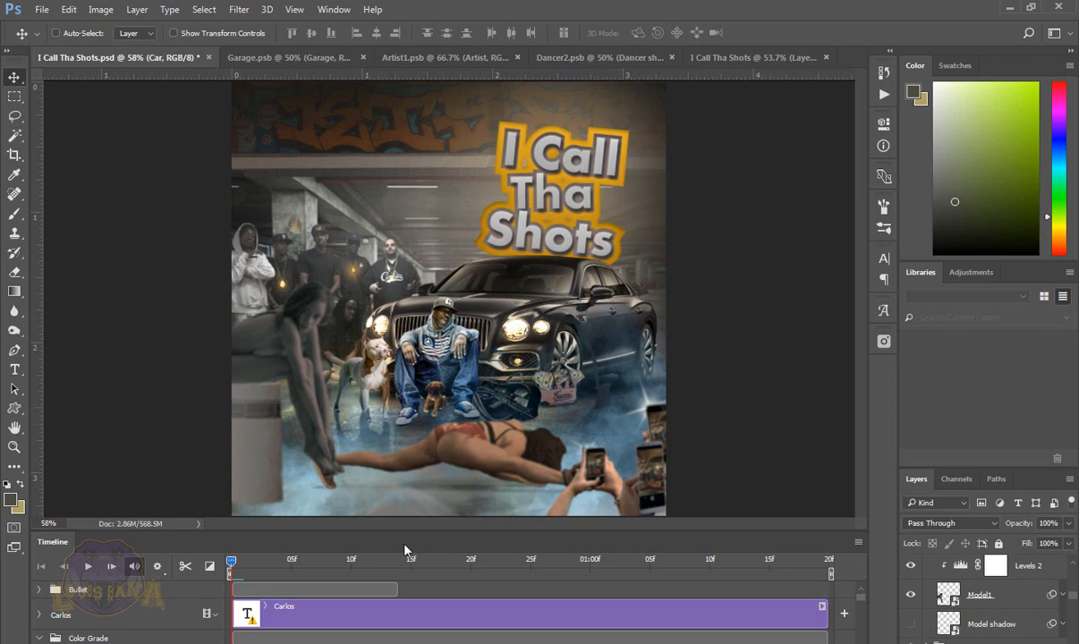
{"action": "key", "text": "ctrl+s"}
{"action": "left_click", "coordinate": [912, 626]}
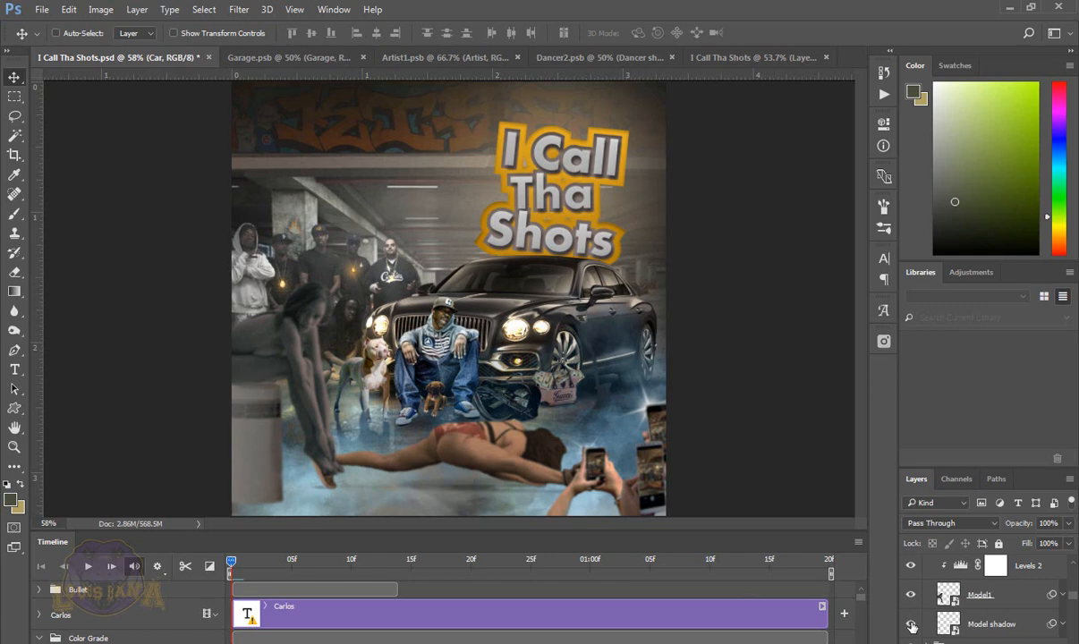
{"action": "left_click", "coordinate": [912, 626]}
{"action": "left_click", "coordinate": [911, 626]}
{"action": "left_click", "coordinate": [912, 626]}
{"action": "left_click", "coordinate": [912, 626]}
{"action": "left_click", "coordinate": [912, 629]}
{"action": "left_click", "coordinate": [912, 629]}
{"action": "left_click", "coordinate": [912, 629]}
{"action": "left_click", "coordinate": [912, 629]}
{"action": "left_click", "coordinate": [912, 630]}
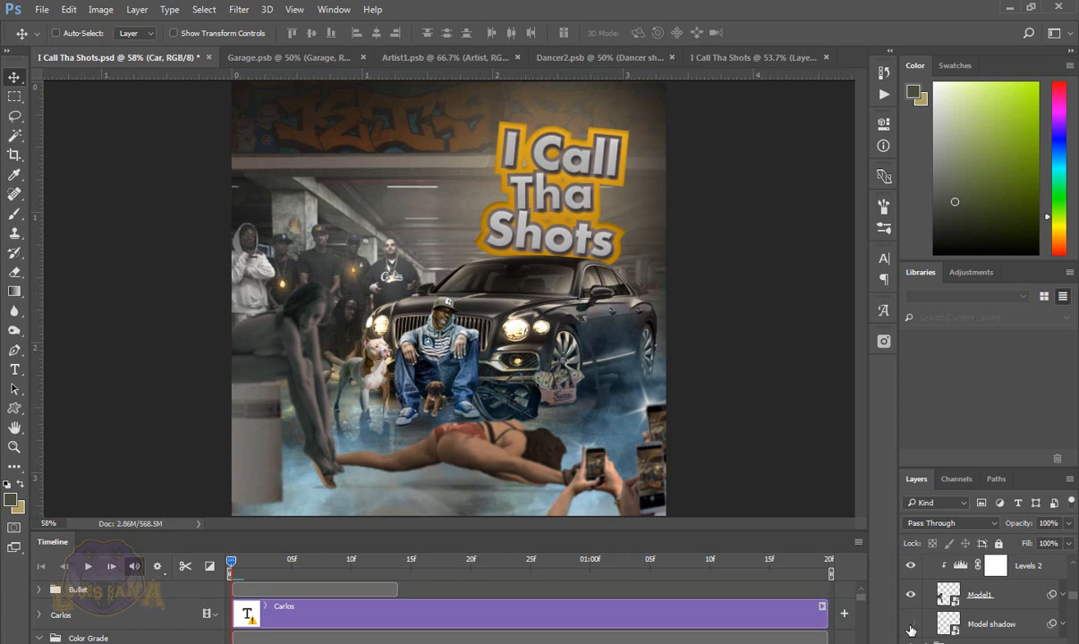
{"action": "left_click", "coordinate": [912, 629]}
{"action": "left_click", "coordinate": [911, 629]}
{"action": "left_click", "coordinate": [911, 629]}
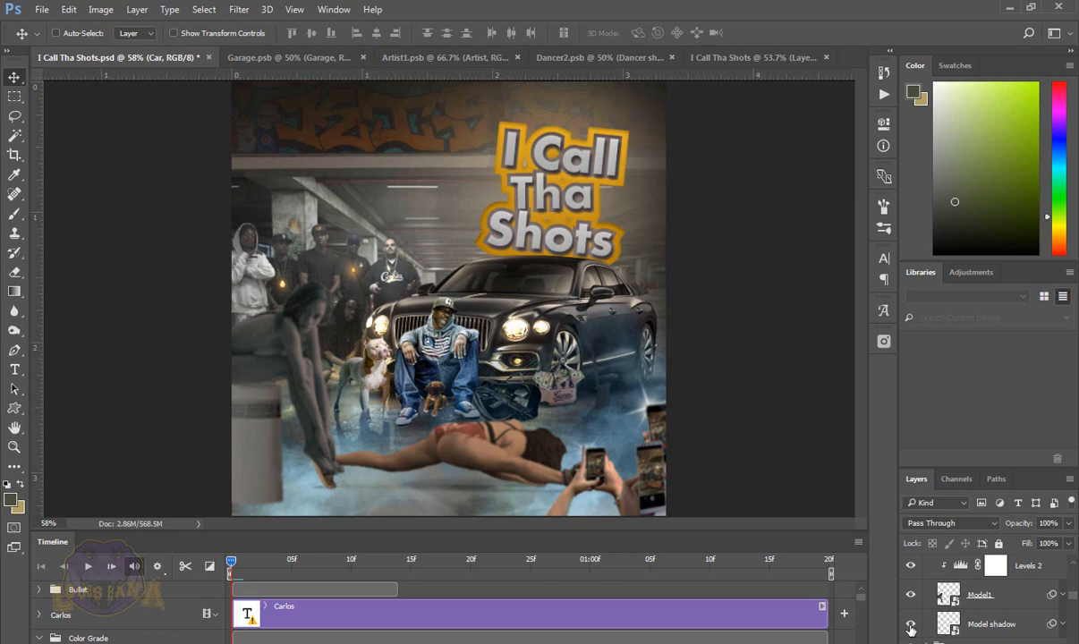
{"action": "left_click", "coordinate": [912, 629]}
{"action": "left_click", "coordinate": [912, 629]}
Step: Collapse the Model group and reveal the Blue smoke top layer over the bollard
{"action": "scroll", "coordinate": [971, 593], "scroll_direction": "up", "scroll_amount": 3}
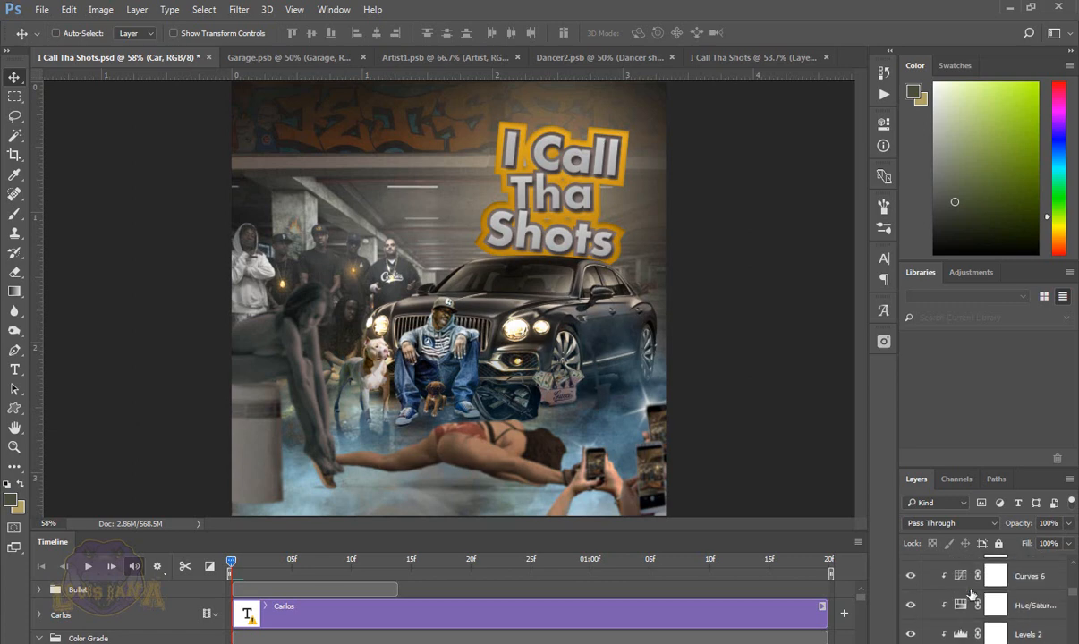
{"action": "scroll", "coordinate": [971, 592], "scroll_direction": "up", "scroll_amount": 3}
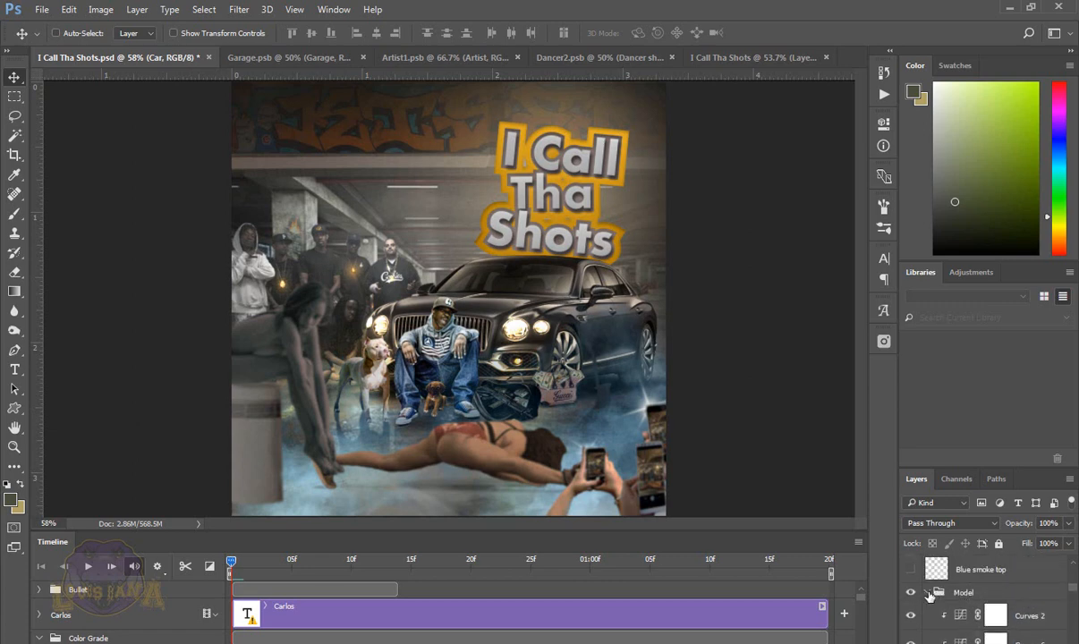
{"action": "left_click", "coordinate": [928, 594]}
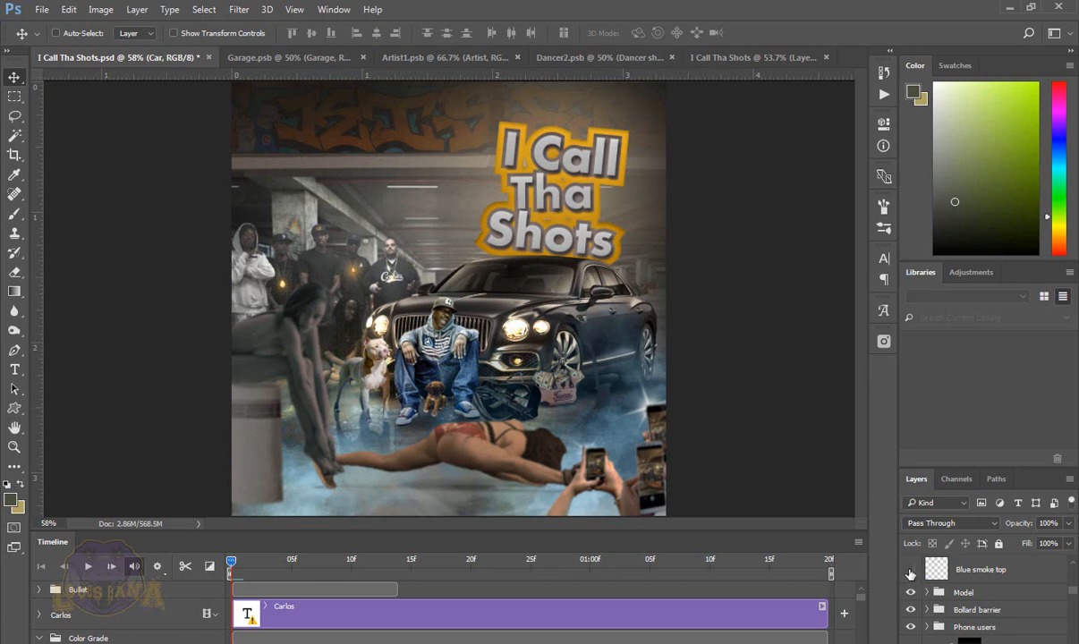
{"action": "left_click", "coordinate": [911, 570]}
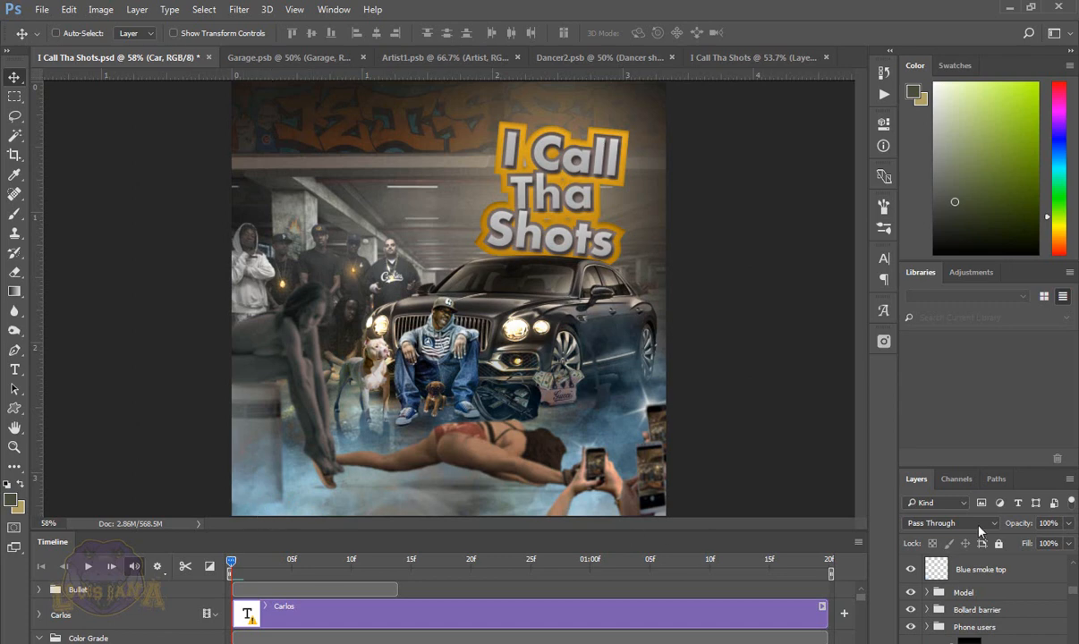
Step: Reveal the Car Model group so the woman leans over the car's hood
{"action": "scroll", "coordinate": [992, 586], "scroll_direction": "up", "scroll_amount": 2}
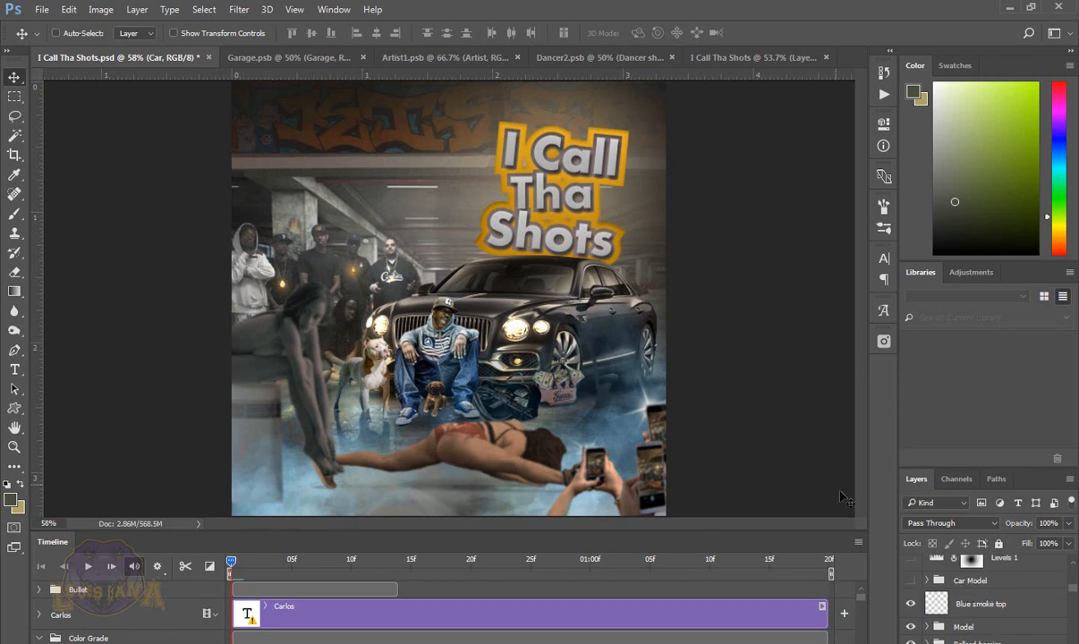
{"action": "left_click", "coordinate": [911, 582]}
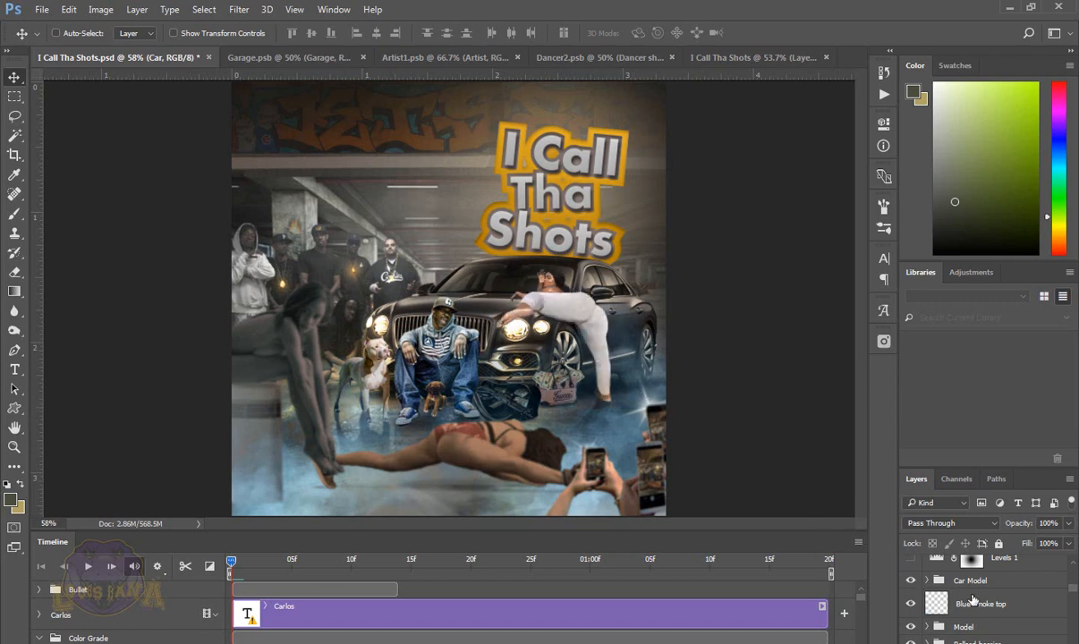
{"action": "scroll", "coordinate": [978, 597], "scroll_direction": "up", "scroll_amount": 1}
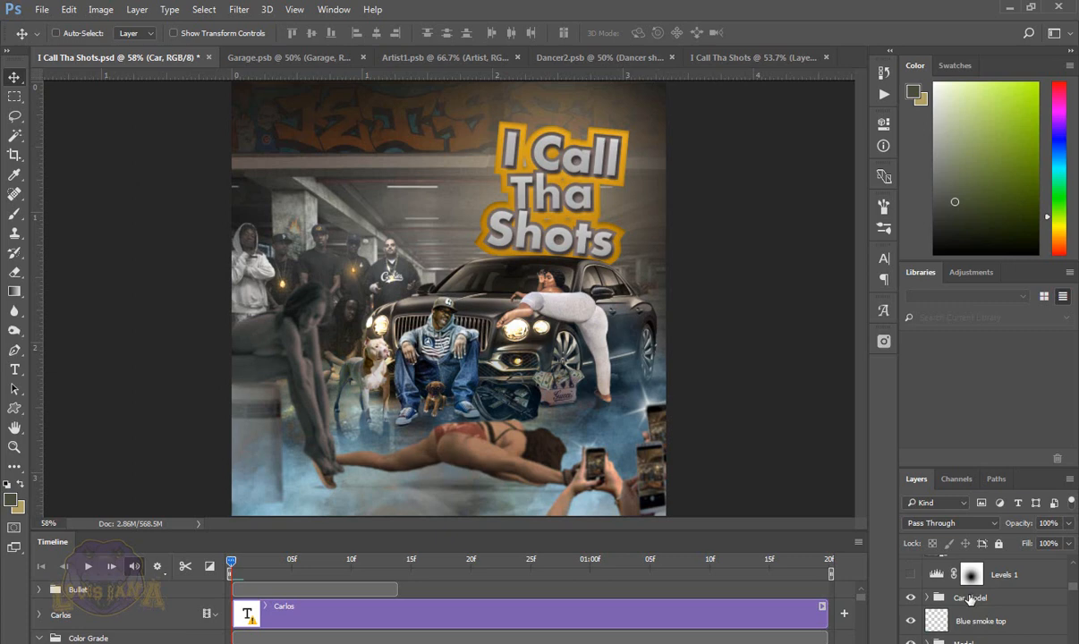
{"action": "scroll", "coordinate": [970, 600], "scroll_direction": "up", "scroll_amount": 1}
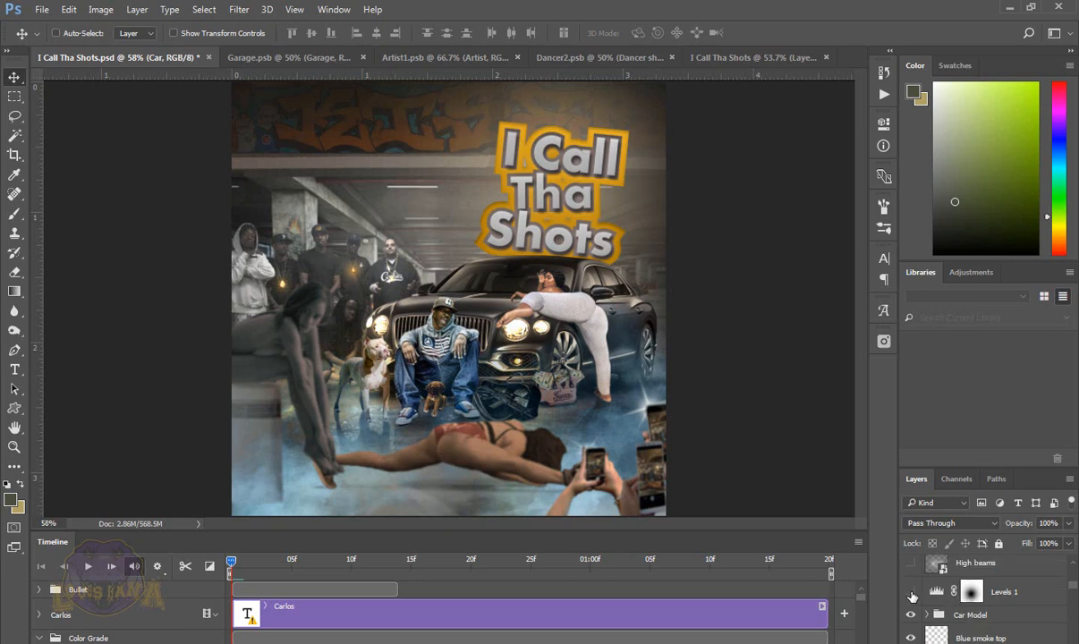
Step: Reveal the Levels 1 adjustment layer over the artwork and open its levels settings
{"action": "left_click", "coordinate": [911, 592]}
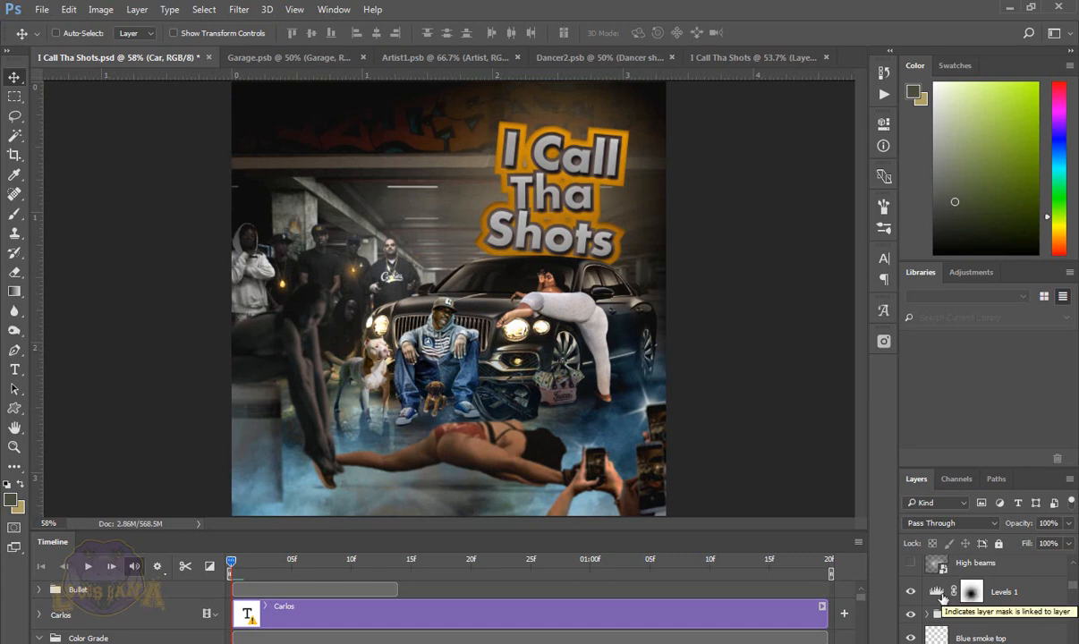
{"action": "double_click", "coordinate": [938, 592]}
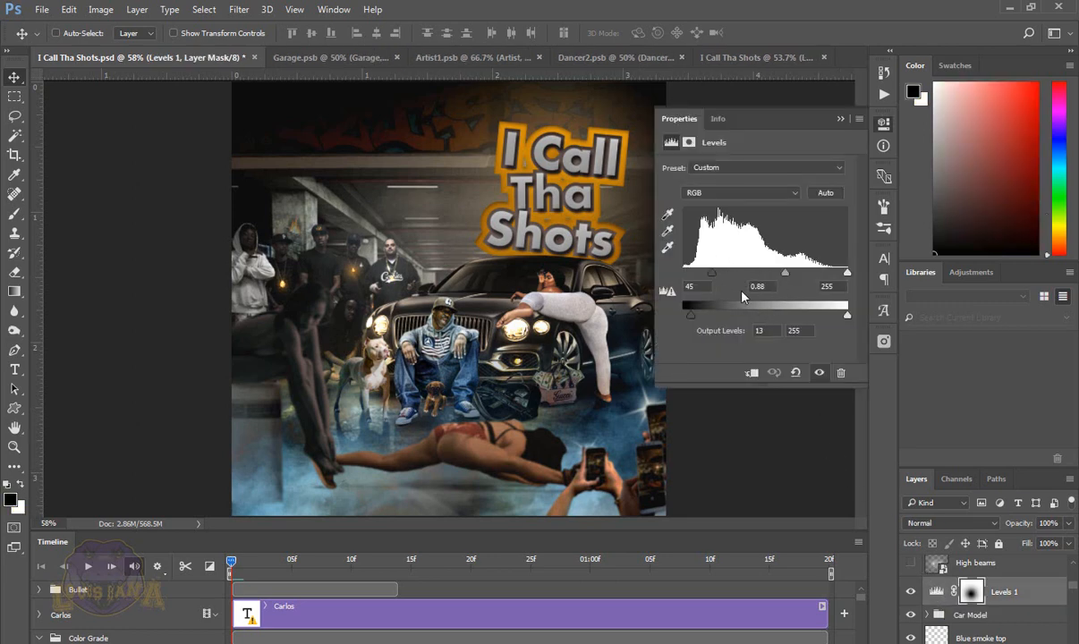
Step: Invert the Levels 1 layer mask and invert it back to compare the vignette, closing its mask properties
{"action": "left_click", "coordinate": [689, 143]}
{"action": "left_click", "coordinate": [799, 332]}
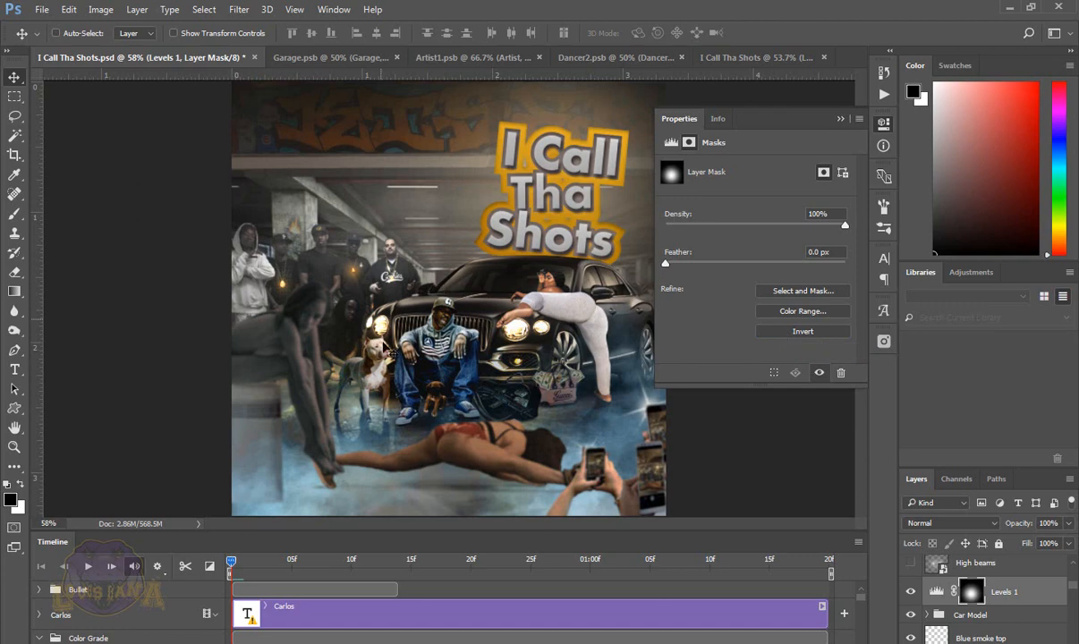
{"action": "left_click", "coordinate": [795, 333]}
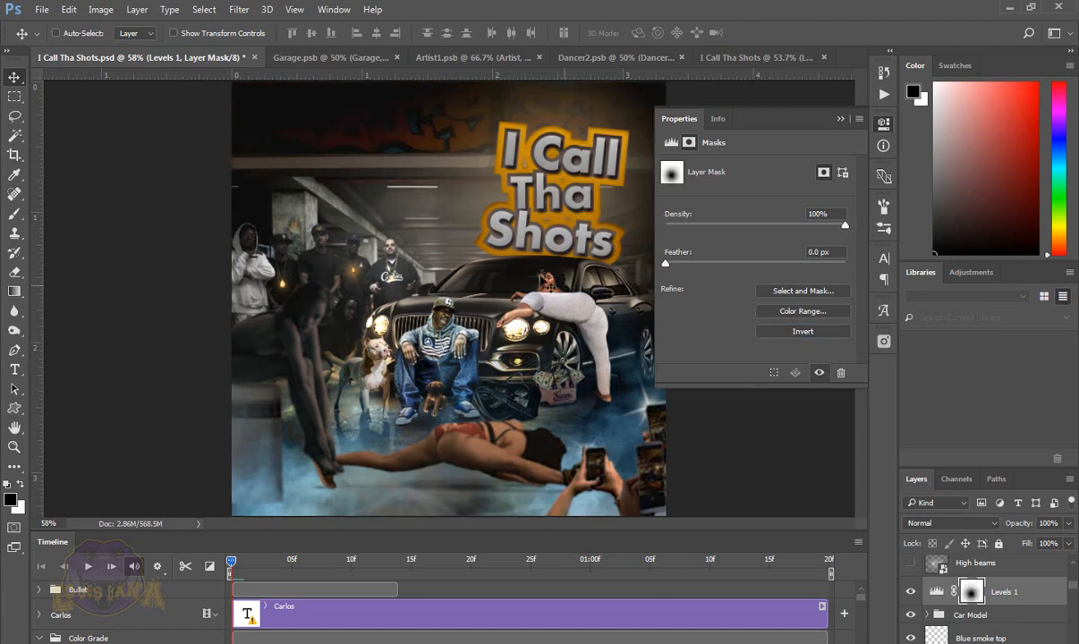
{"action": "left_click", "coordinate": [841, 119]}
Step: Try to resize the Levels 1 mask with Free Transform, undoing the change and fitting the artwork in view
{"action": "key", "text": "ctrl+t"}
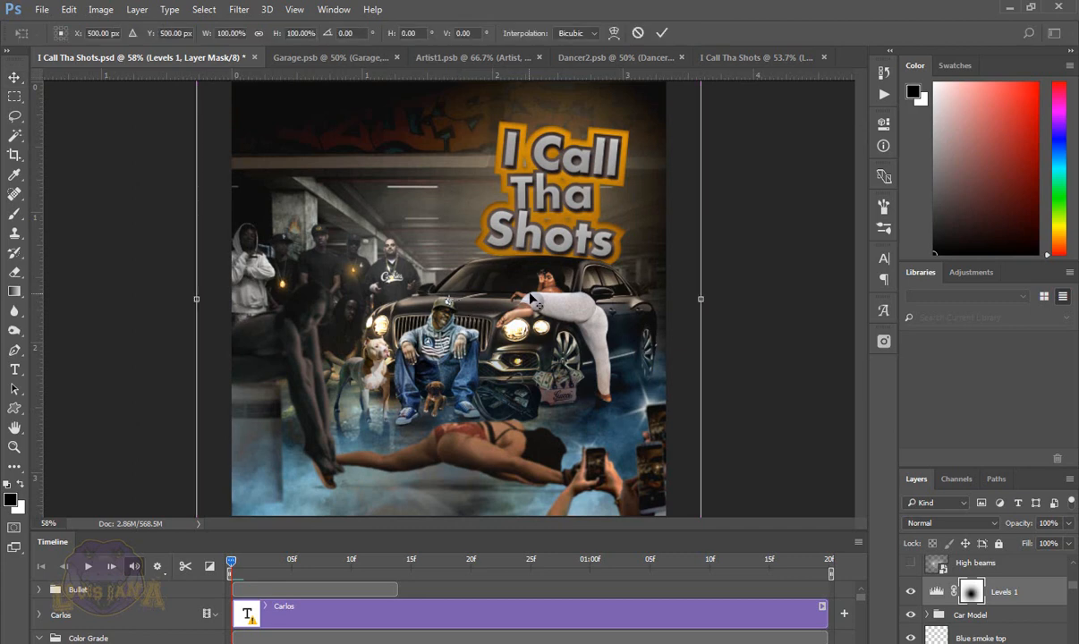
{"action": "scroll", "coordinate": [535, 300], "scroll_direction": "down", "scroll_amount": 2}
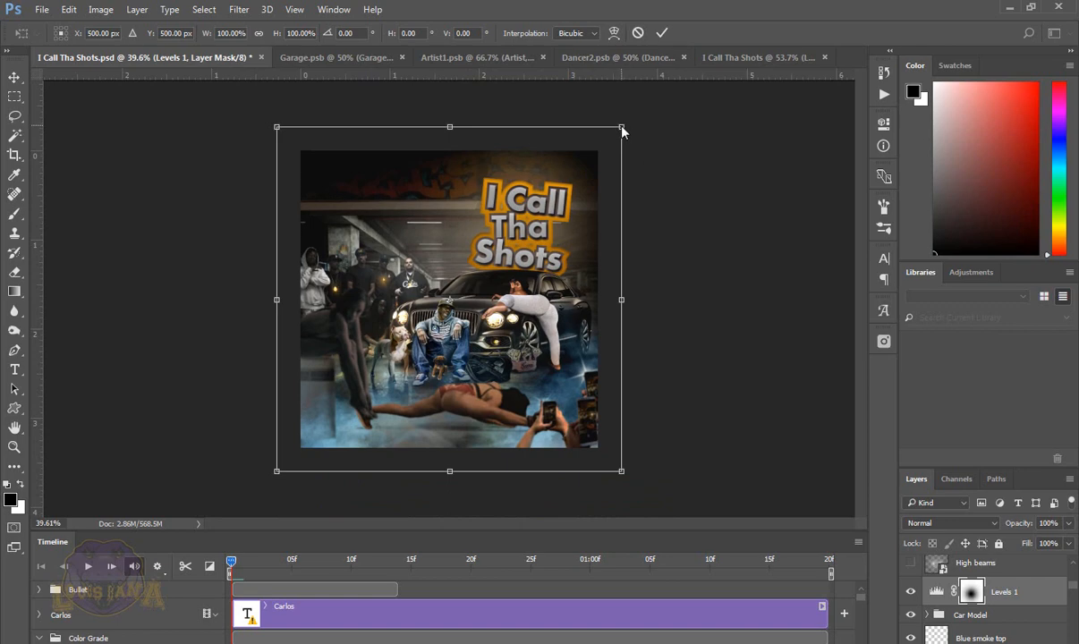
{"action": "mouse_move", "coordinate": [612, 135]}
{"action": "left_mouse_down"}
{"action": "mouse_move", "coordinate": [576, 173]}
{"action": "mouse_move", "coordinate": [615, 133]}
{"action": "left_mouse_up"}
{"action": "key", "text": "ctrl+z"}
{"action": "key", "text": "Return"}
{"action": "key", "text": "ctrl+0"}
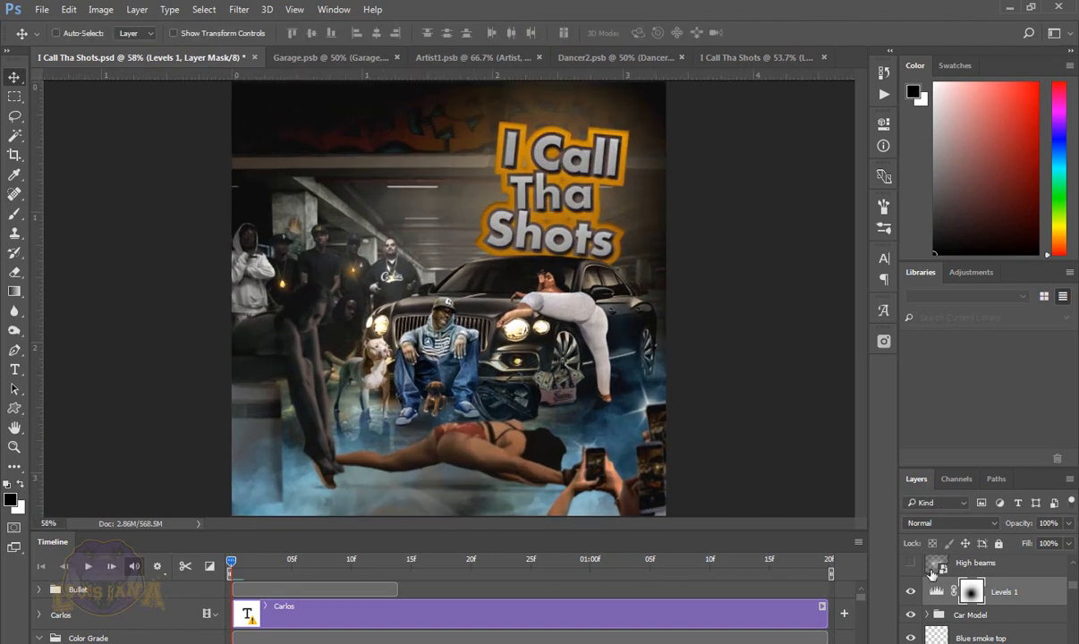
Step: Reveal the High beams layer and Video Group 1 above the Levels 1 adjustment
{"action": "scroll", "coordinate": [917, 580], "scroll_direction": "up", "scroll_amount": 1}
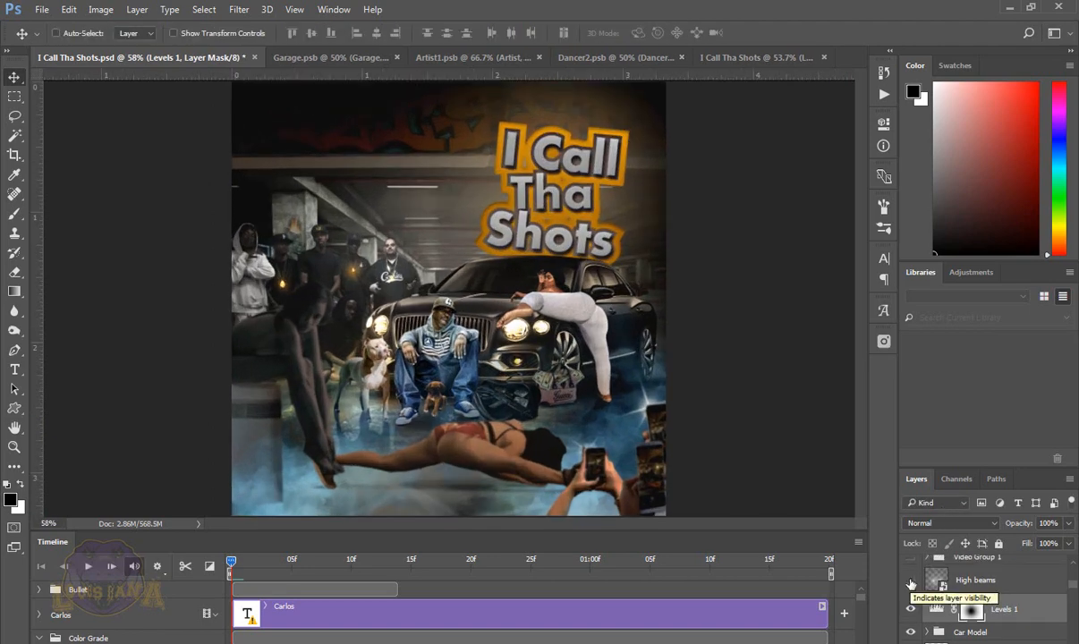
{"action": "left_click", "coordinate": [911, 580]}
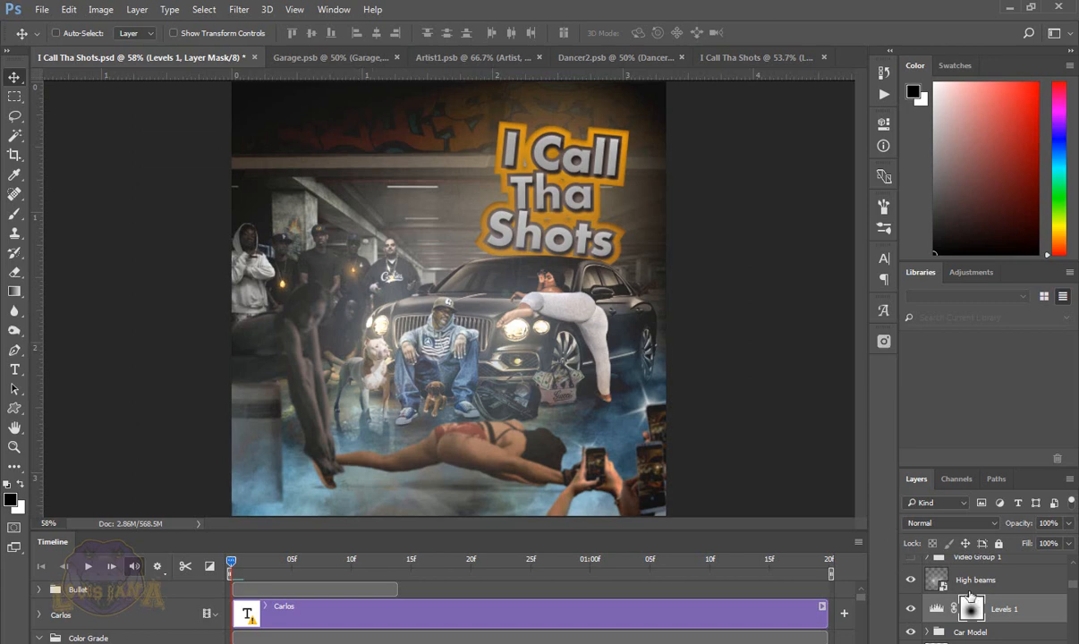
{"action": "scroll", "coordinate": [961, 590], "scroll_direction": "up", "scroll_amount": 1}
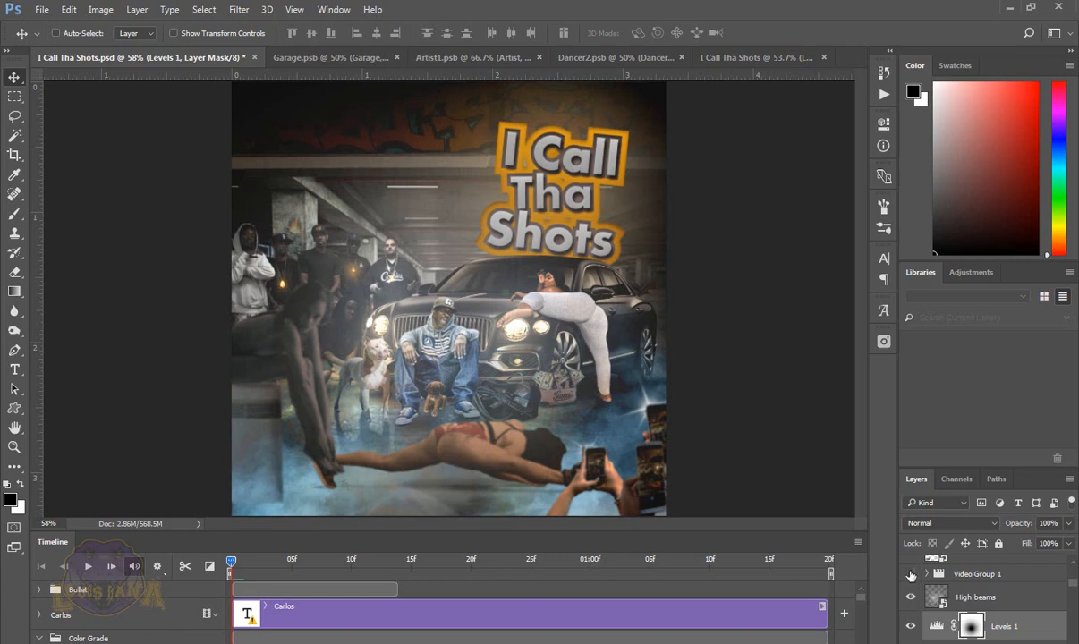
{"action": "left_click", "coordinate": [911, 575]}
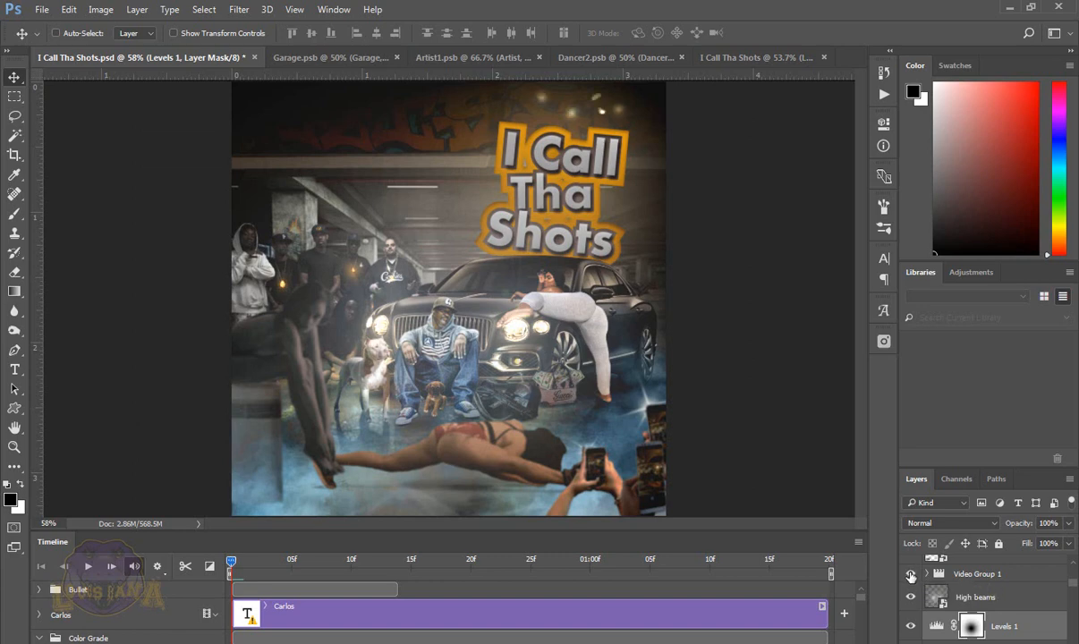
Step: Toggle Video Group 1 off and on to compare the sparks above the title
{"action": "left_click", "coordinate": [910, 575]}
{"action": "left_click", "coordinate": [910, 575]}
{"action": "left_click", "coordinate": [910, 575]}
{"action": "left_click", "coordinate": [910, 575]}
Step: Reveal the two Vector Smart Object layers and the Bite logo F3 layer over the cover
{"action": "scroll", "coordinate": [920, 580], "scroll_direction": "up", "scroll_amount": 1}
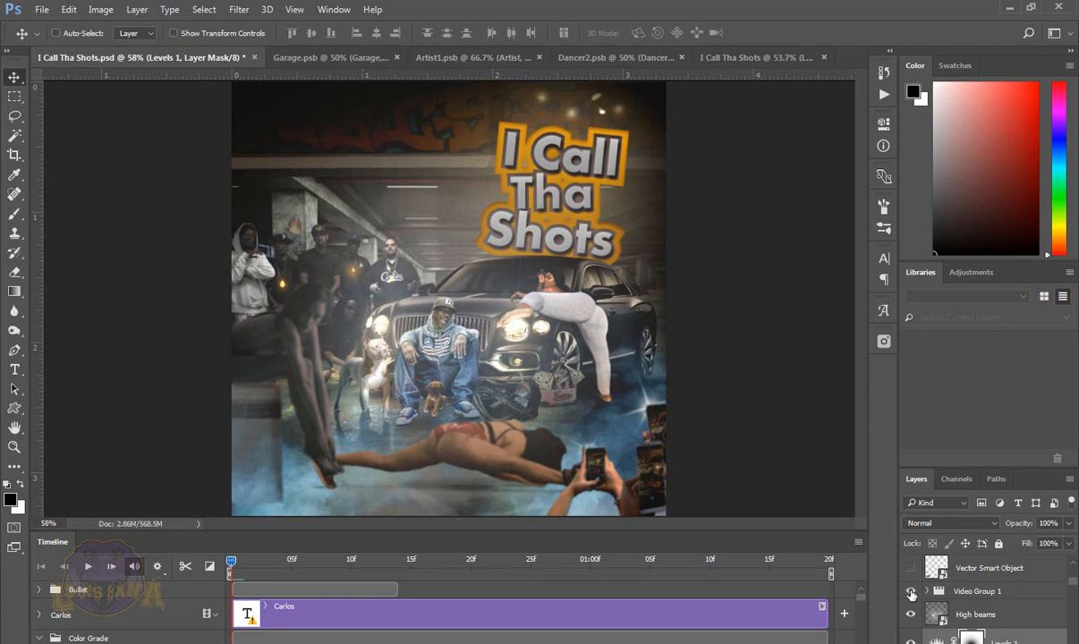
{"action": "scroll", "coordinate": [911, 595], "scroll_direction": "up", "scroll_amount": 1}
{"action": "left_click", "coordinate": [911, 604]}
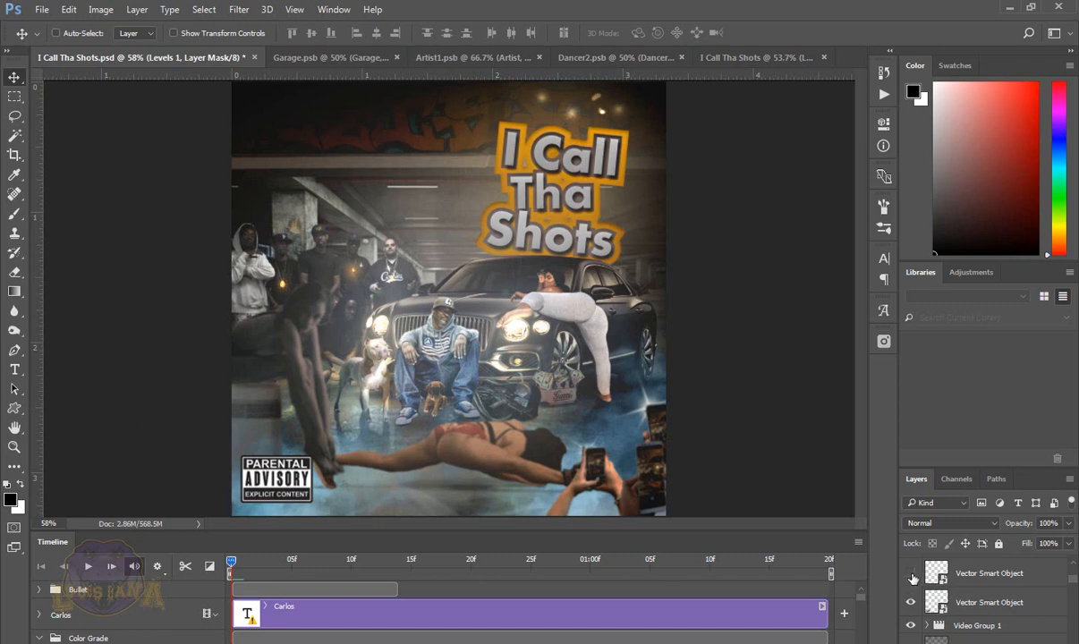
{"action": "left_click", "coordinate": [911, 574]}
{"action": "scroll", "coordinate": [1014, 611], "scroll_direction": "up", "scroll_amount": 1}
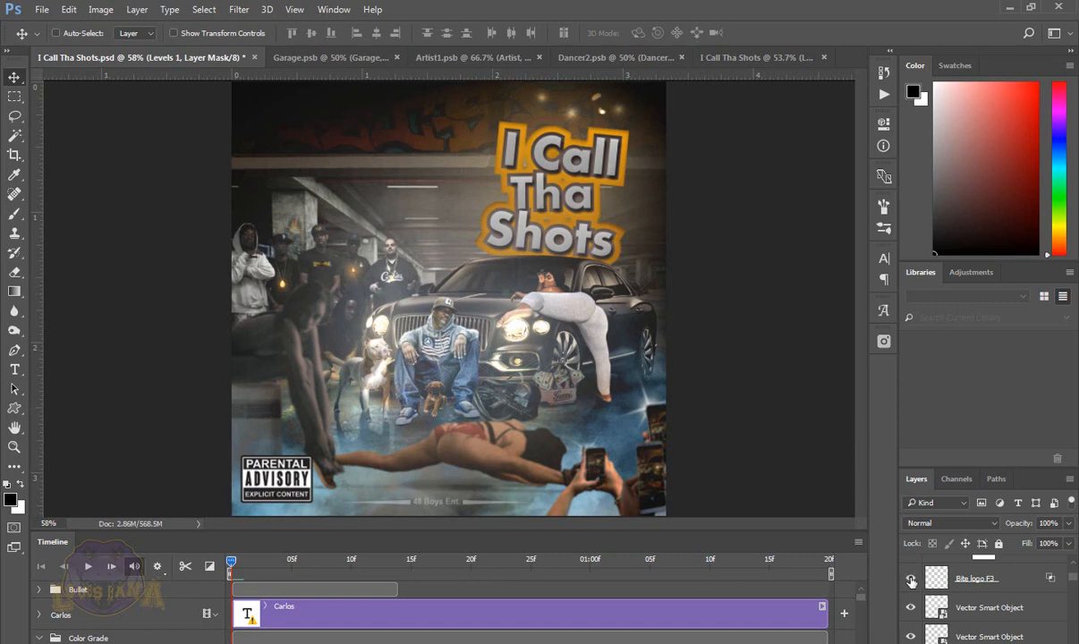
{"action": "left_click", "coordinate": [912, 581]}
Step: Reveal the Color Grade group over the whole artwork and expand it
{"action": "scroll", "coordinate": [946, 583], "scroll_direction": "up", "scroll_amount": 1}
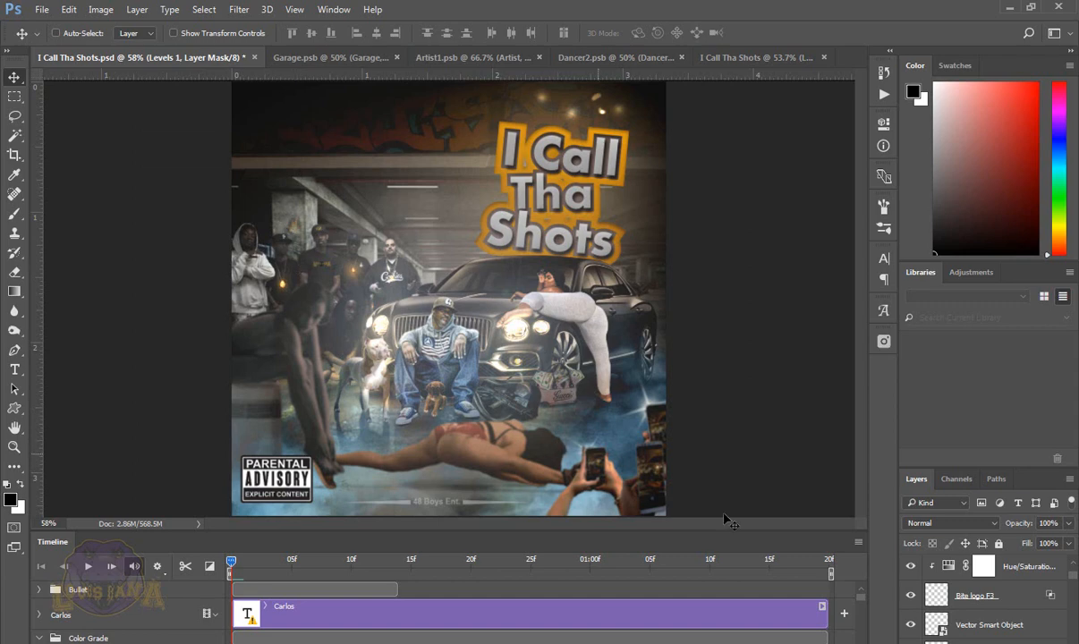
{"action": "scroll", "coordinate": [978, 594], "scroll_direction": "up", "scroll_amount": 1}
{"action": "scroll", "coordinate": [939, 577], "scroll_direction": "up", "scroll_amount": 1}
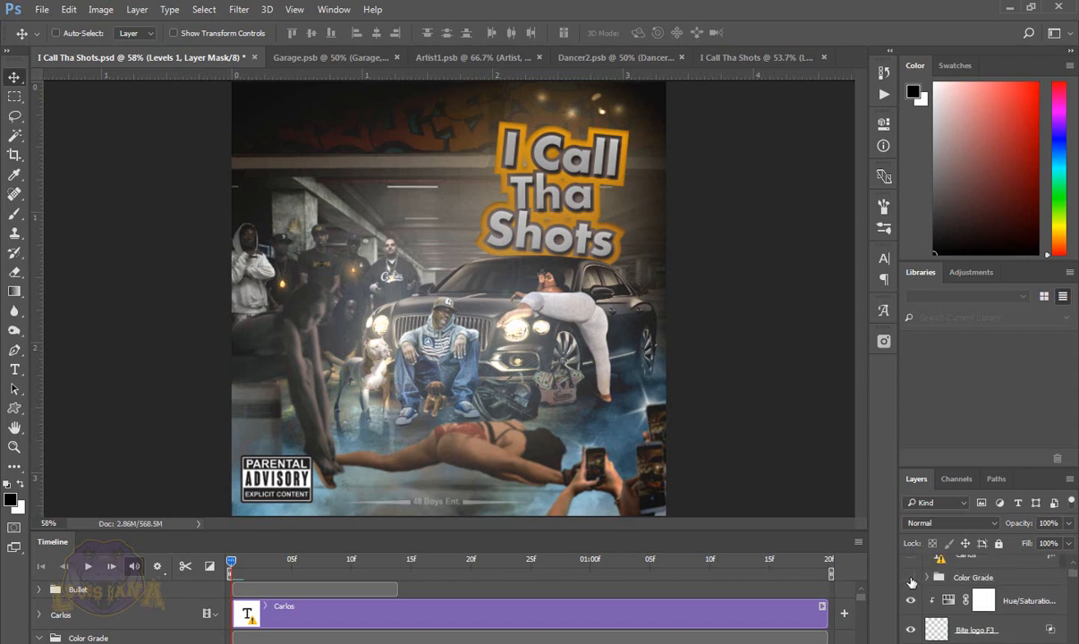
{"action": "left_click", "coordinate": [911, 579]}
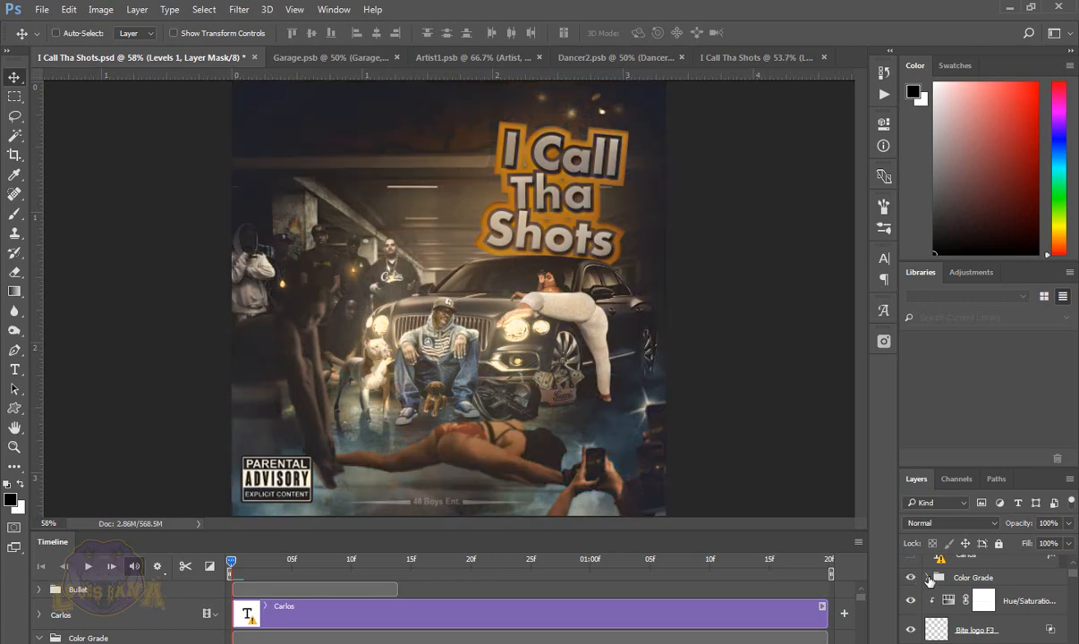
{"action": "left_click", "coordinate": [929, 578]}
Step: Toggle the Color Lookup 2 and Curves 1 layers off and on to compare their effect on the grading
{"action": "scroll", "coordinate": [979, 605], "scroll_direction": "down", "scroll_amount": 1}
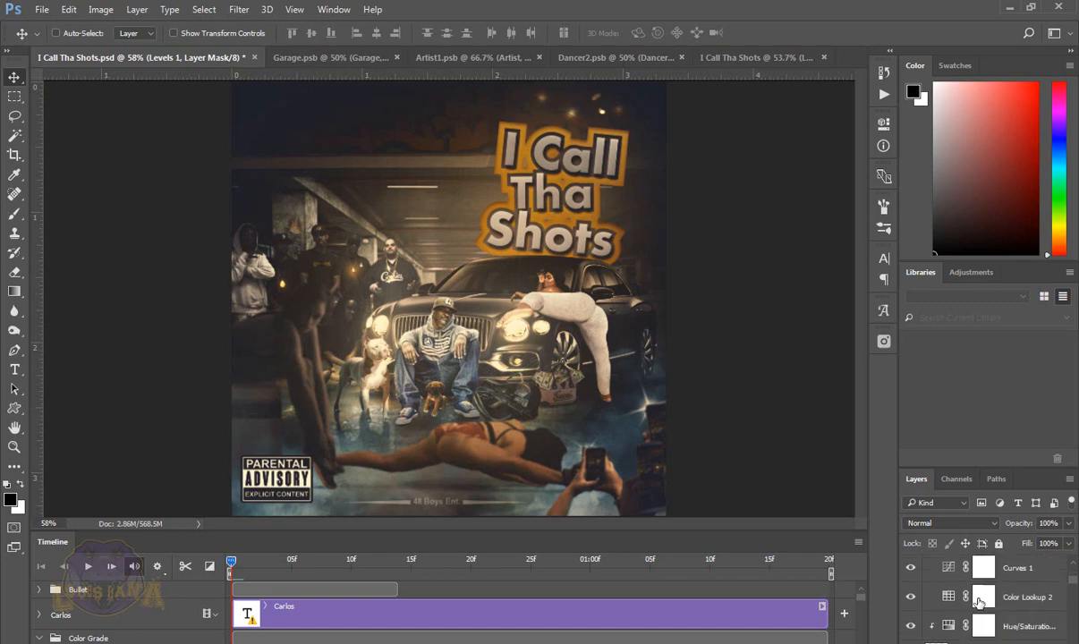
{"action": "scroll", "coordinate": [979, 605], "scroll_direction": "down", "scroll_amount": 1}
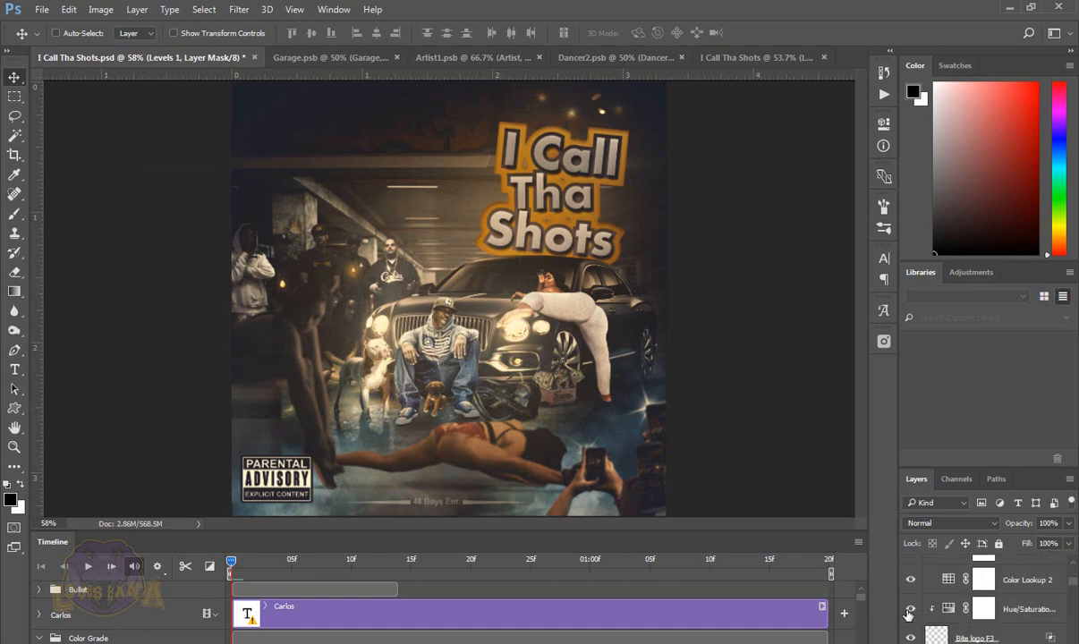
{"action": "scroll", "coordinate": [910, 611], "scroll_direction": "down", "scroll_amount": 1}
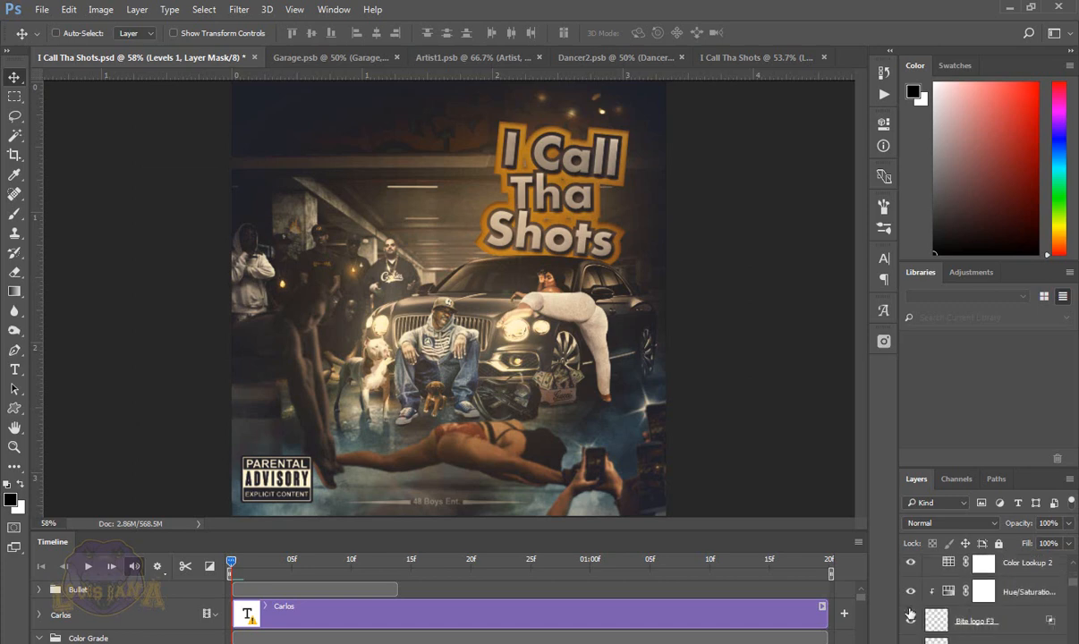
{"action": "scroll", "coordinate": [910, 599], "scroll_direction": "up", "scroll_amount": 1}
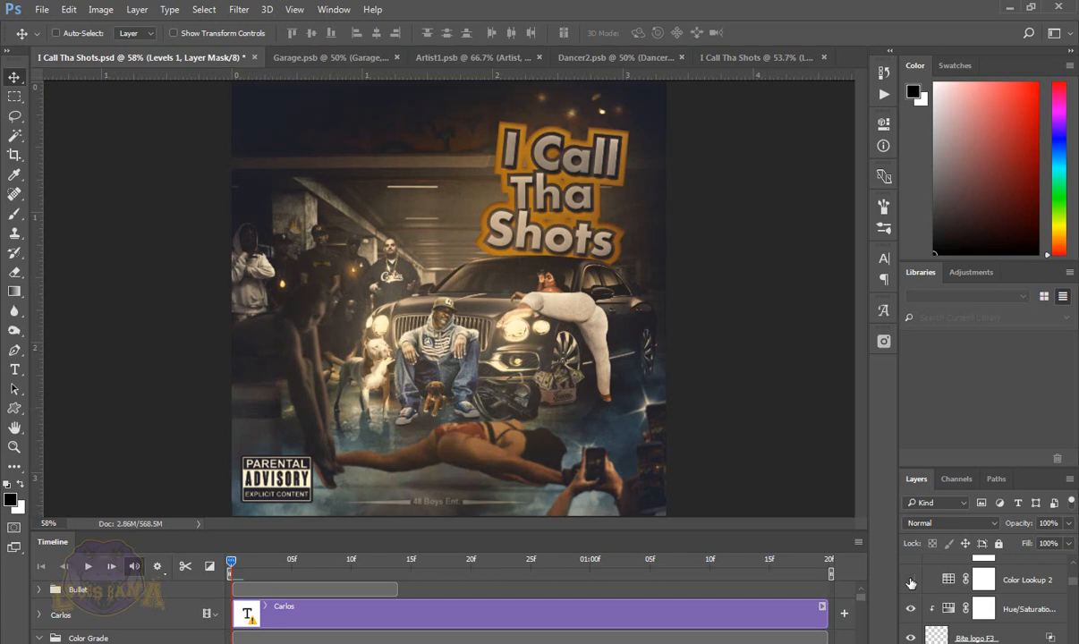
{"action": "left_click", "coordinate": [911, 582]}
{"action": "scroll", "coordinate": [911, 590], "scroll_direction": "up", "scroll_amount": 1}
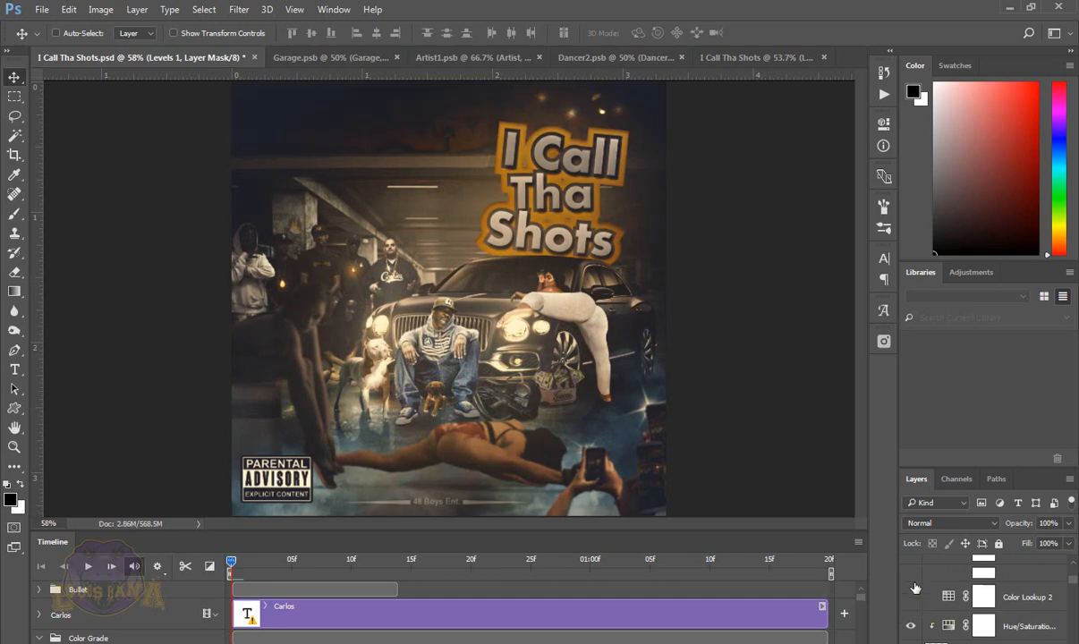
{"action": "left_click", "coordinate": [910, 587]}
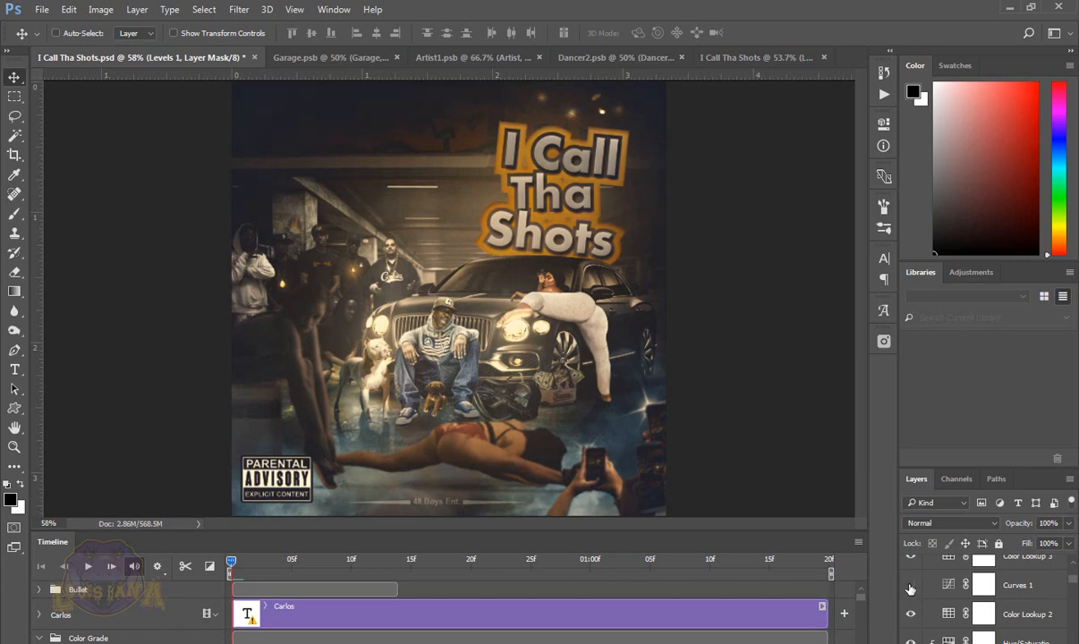
{"action": "left_click", "coordinate": [910, 587]}
Step: Select Curves 1 and Color Lookup 2 alternately to check their opacity and fill values
{"action": "left_click", "coordinate": [1026, 589]}
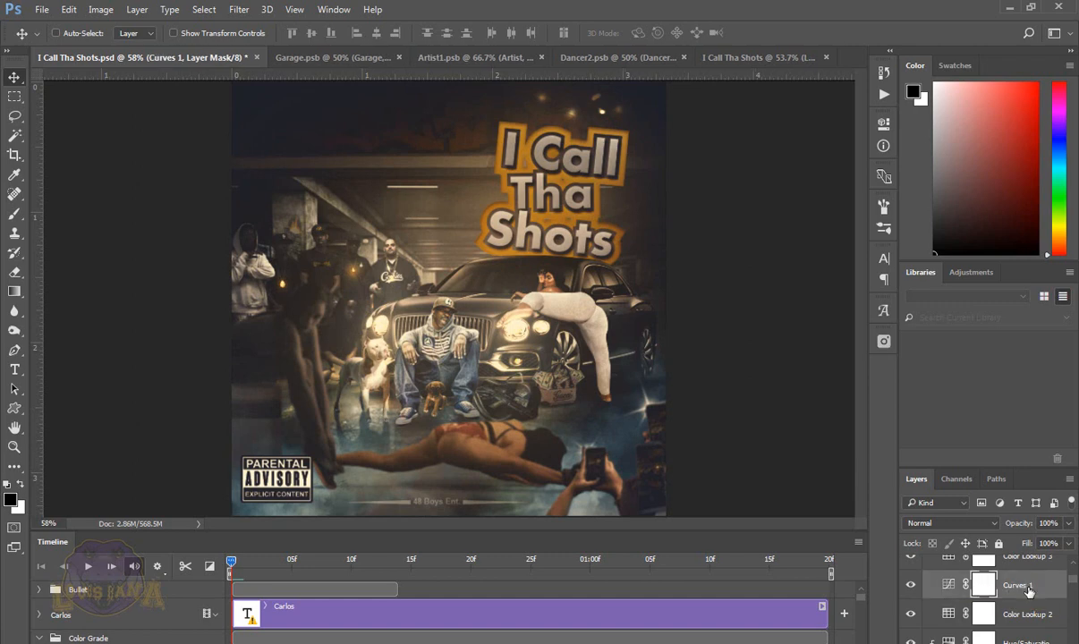
{"action": "left_click", "coordinate": [1033, 615]}
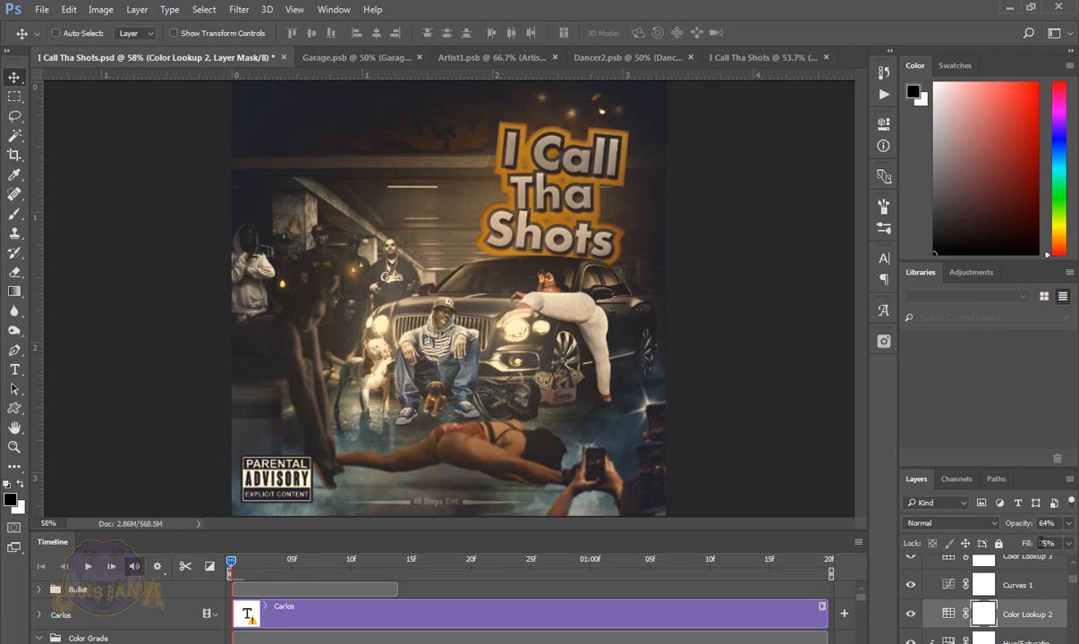
{"action": "left_click", "coordinate": [1034, 589]}
{"action": "left_click", "coordinate": [1029, 616]}
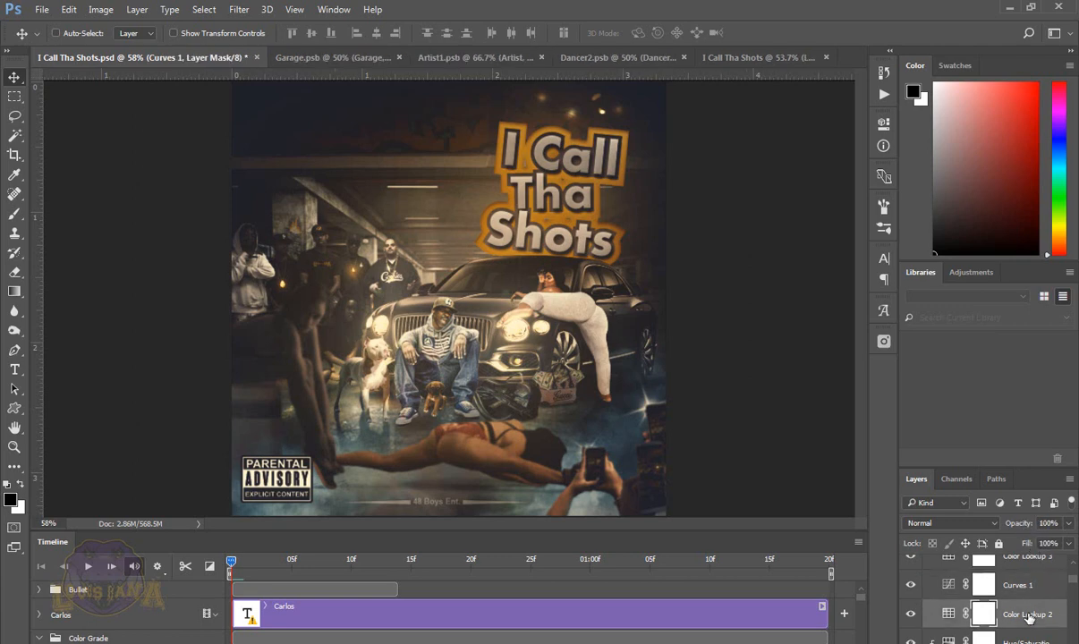
Step: Select the Color Lookup 3 layer and toggle it repeatedly to compare the warm tint it adds
{"action": "scroll", "coordinate": [1027, 618], "scroll_direction": "up", "scroll_amount": 1}
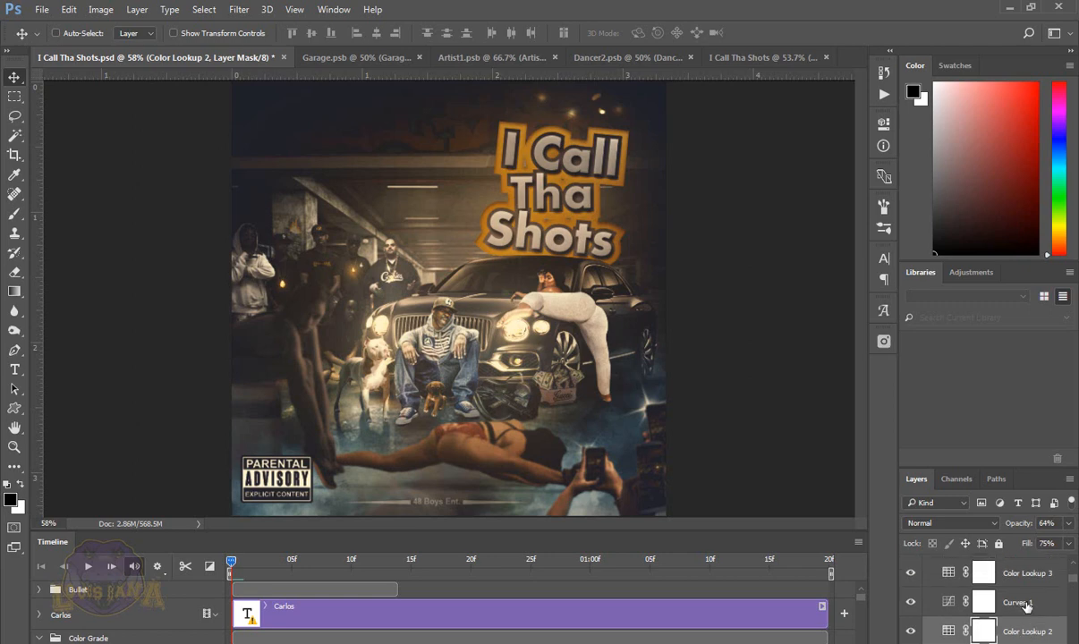
{"action": "left_click", "coordinate": [1027, 577]}
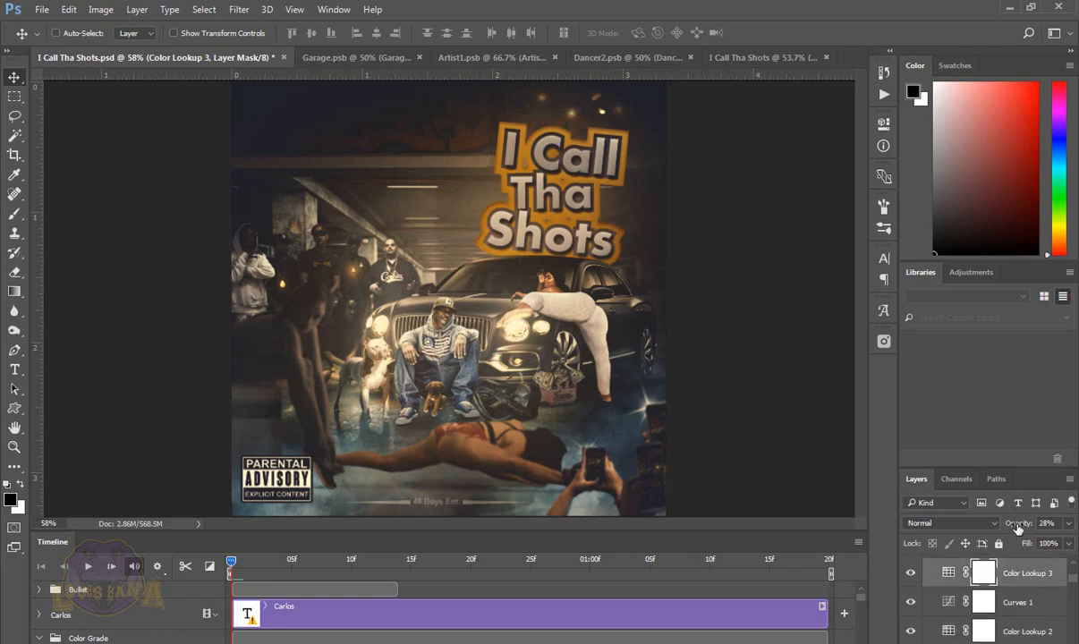
{"action": "left_click", "coordinate": [910, 575]}
{"action": "left_click", "coordinate": [909, 575]}
{"action": "left_click", "coordinate": [910, 575]}
{"action": "left_click", "coordinate": [910, 575]}
{"action": "left_click", "coordinate": [910, 576]}
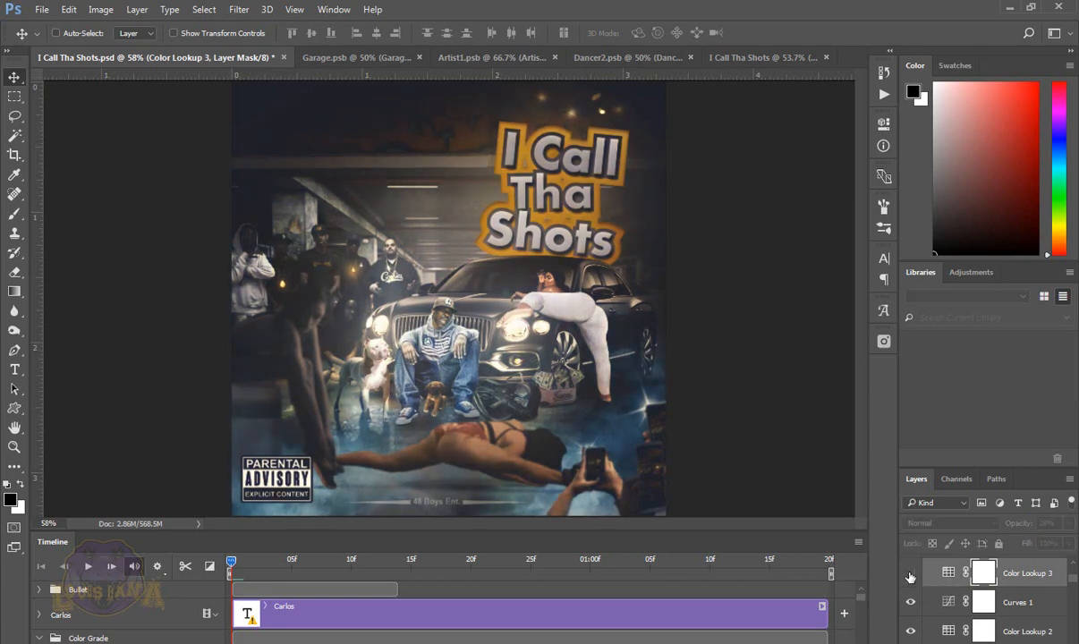
{"action": "left_click", "coordinate": [910, 575]}
Step: Toggle the Curves 1 layer repeatedly to compare its contrast on the artwork
{"action": "left_click", "coordinate": [910, 603]}
{"action": "left_click", "coordinate": [910, 604]}
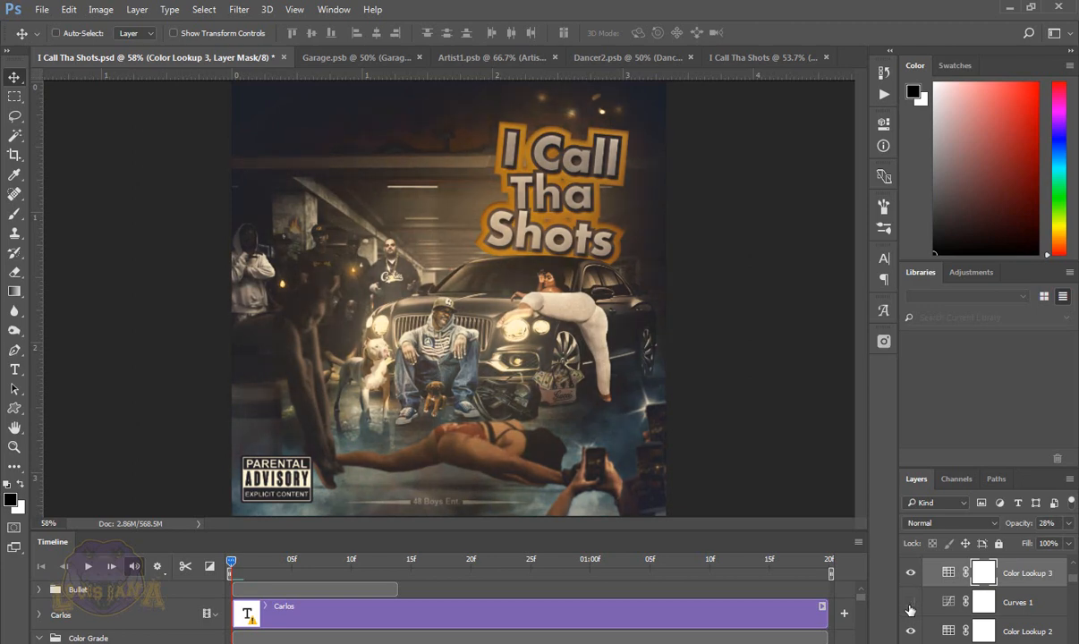
{"action": "left_click", "coordinate": [910, 603]}
{"action": "left_click", "coordinate": [910, 604]}
{"action": "left_click", "coordinate": [910, 603]}
{"action": "left_click", "coordinate": [910, 606]}
Step: Toggle the Color Lookup 4 layer off and on and check its 3DLUT file in its properties
{"action": "scroll", "coordinate": [921, 626], "scroll_direction": "up", "scroll_amount": 3}
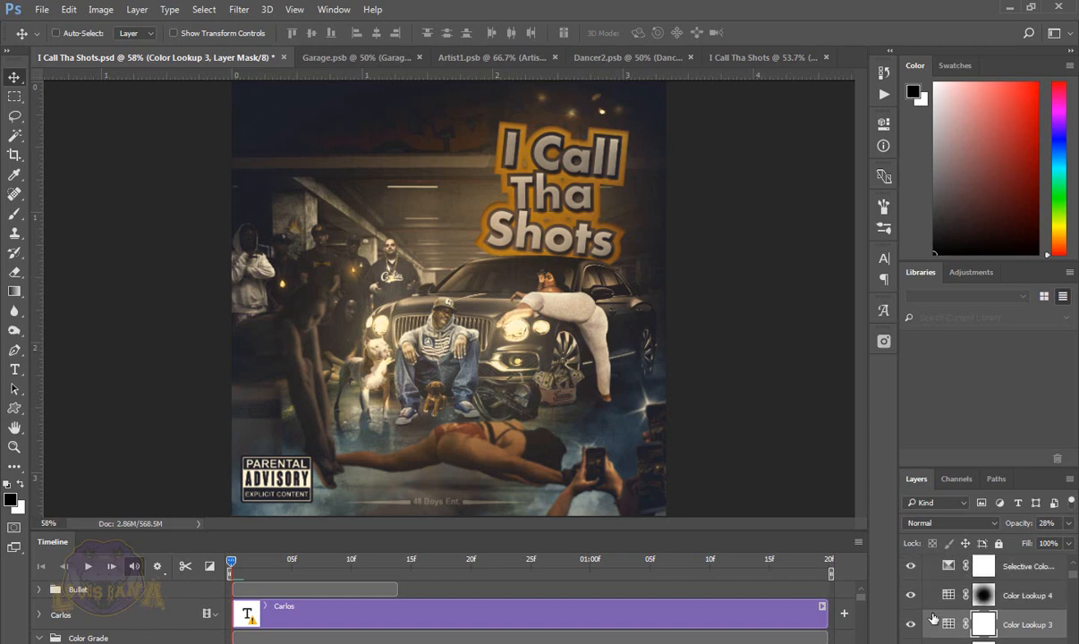
{"action": "left_click", "coordinate": [910, 597]}
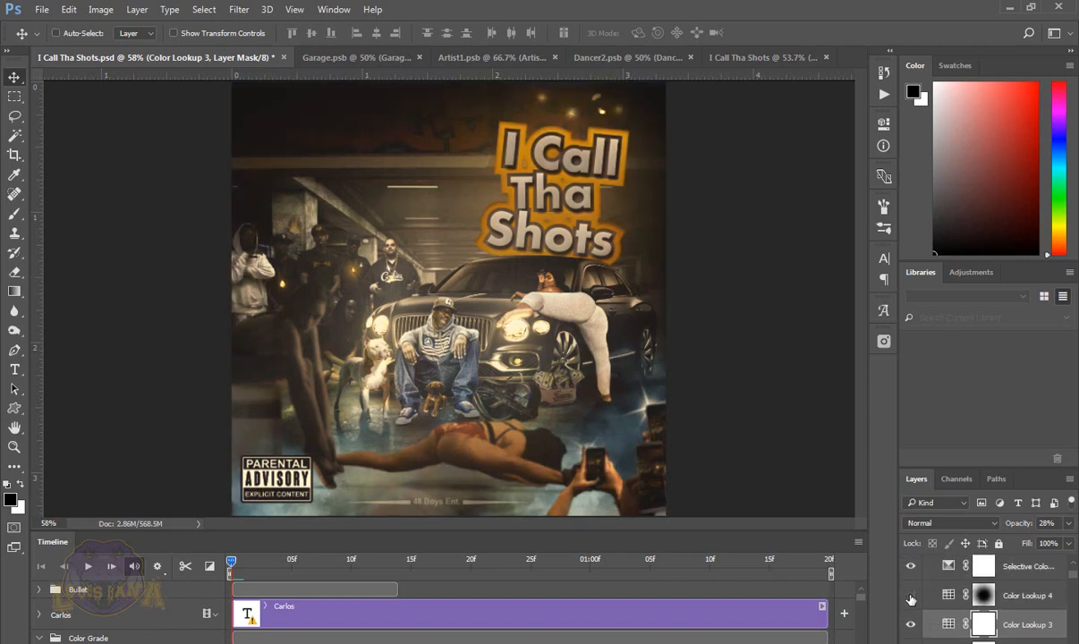
{"action": "left_click", "coordinate": [911, 597]}
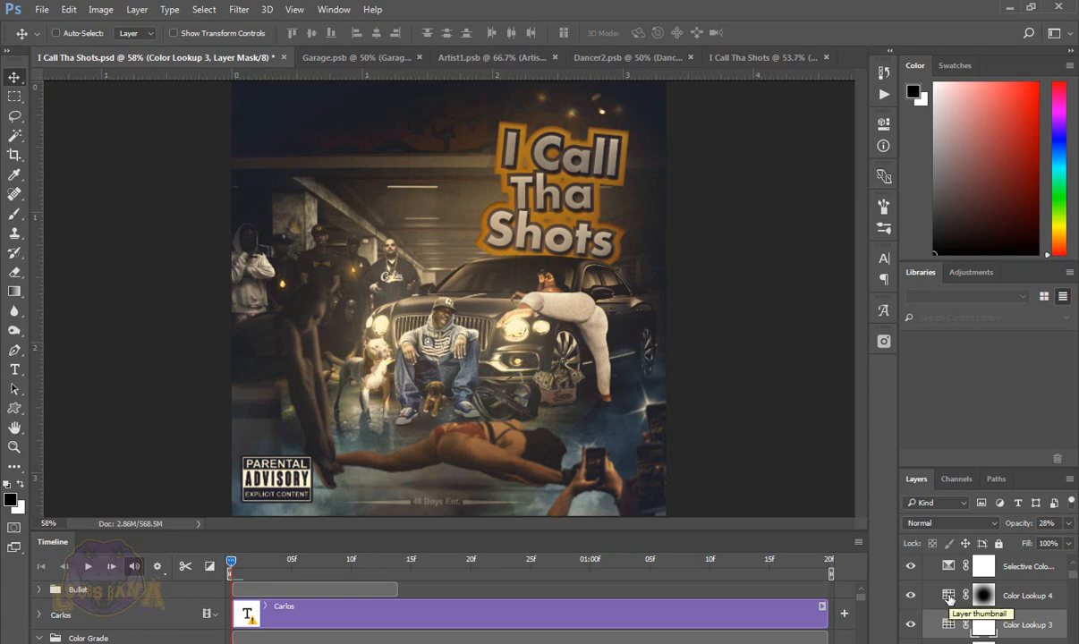
{"action": "double_click", "coordinate": [949, 596]}
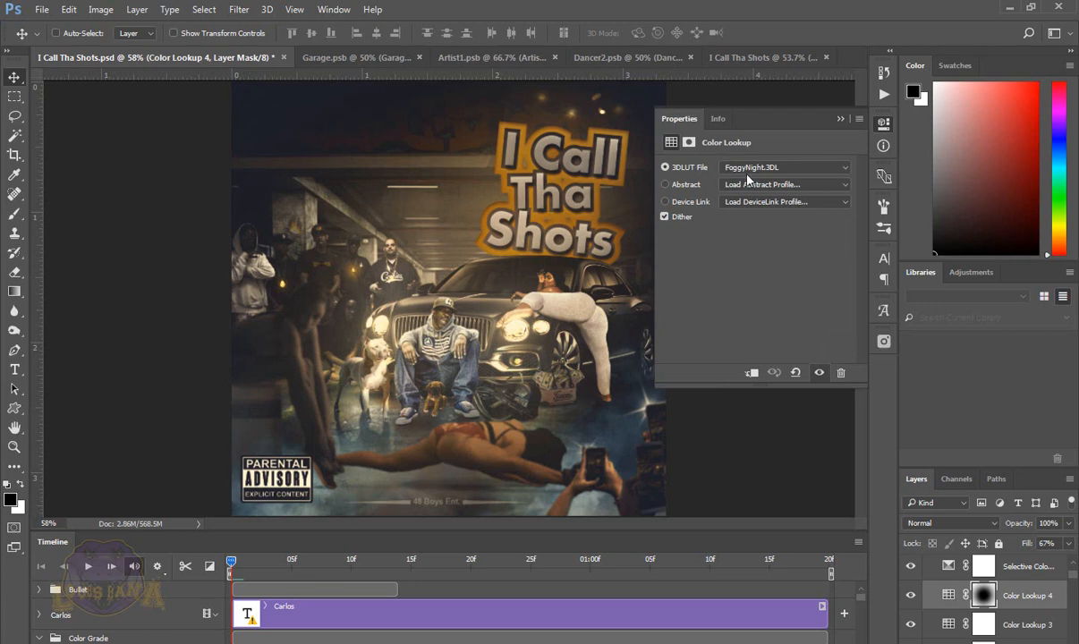
{"action": "left_click", "coordinate": [882, 125]}
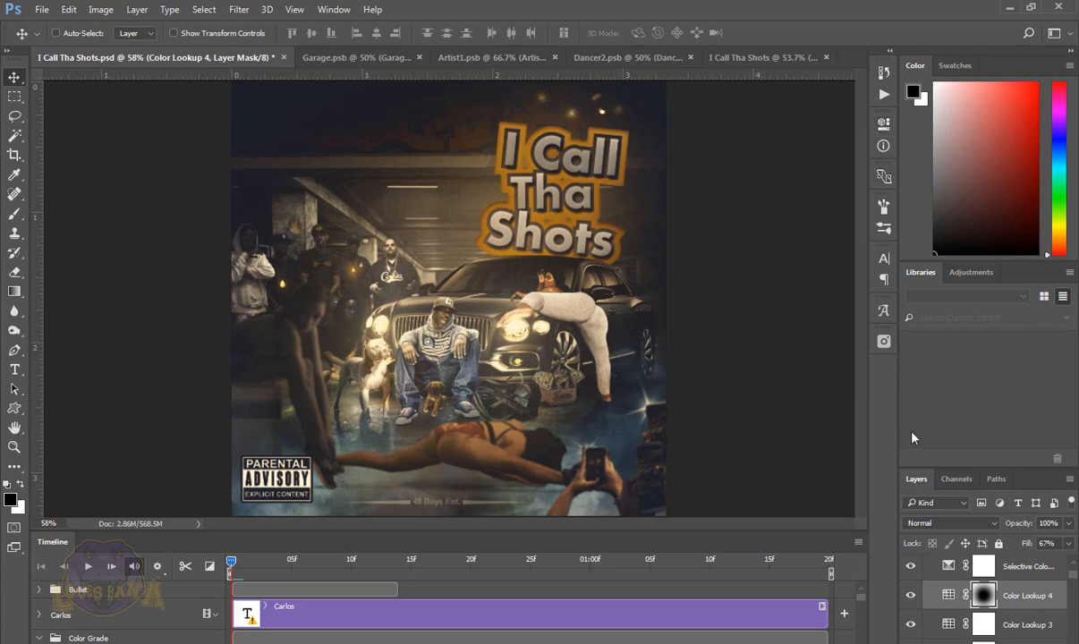
Step: Toggle the Color Lookup 4 layer repeatedly to compare its masked color shift around the artwork's edges
{"action": "left_click", "coordinate": [910, 596]}
{"action": "left_click", "coordinate": [910, 596]}
{"action": "left_click", "coordinate": [909, 596]}
{"action": "left_click", "coordinate": [909, 597]}
{"action": "left_click", "coordinate": [910, 597]}
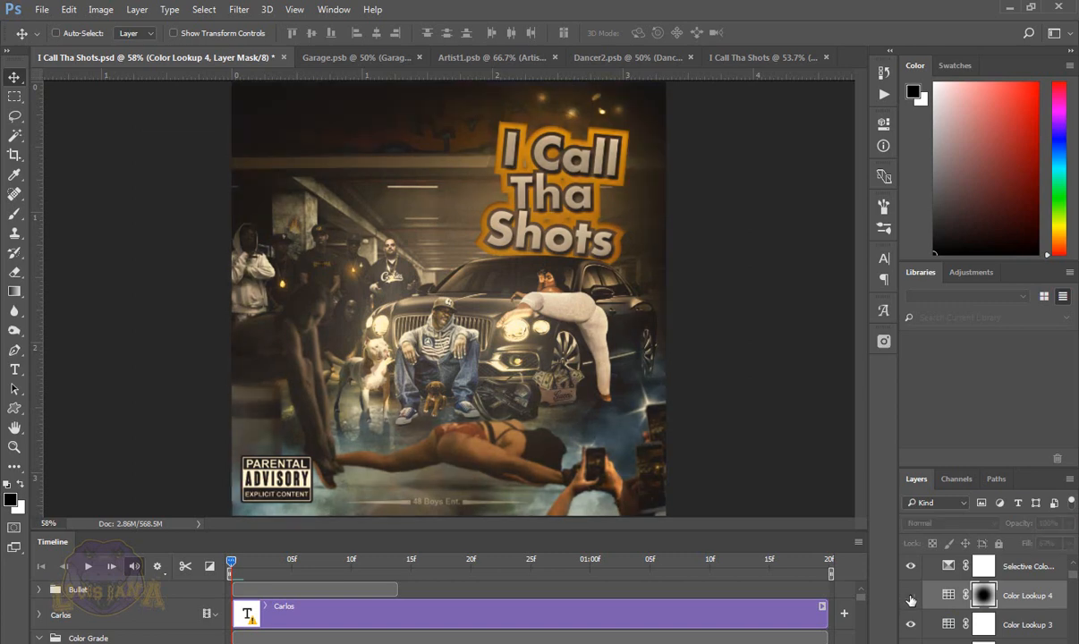
{"action": "left_click", "coordinate": [910, 597]}
Step: Check the Reds adjustments in the properties of the Selective Color 2 layer
{"action": "scroll", "coordinate": [913, 600], "scroll_direction": "up", "scroll_amount": 1}
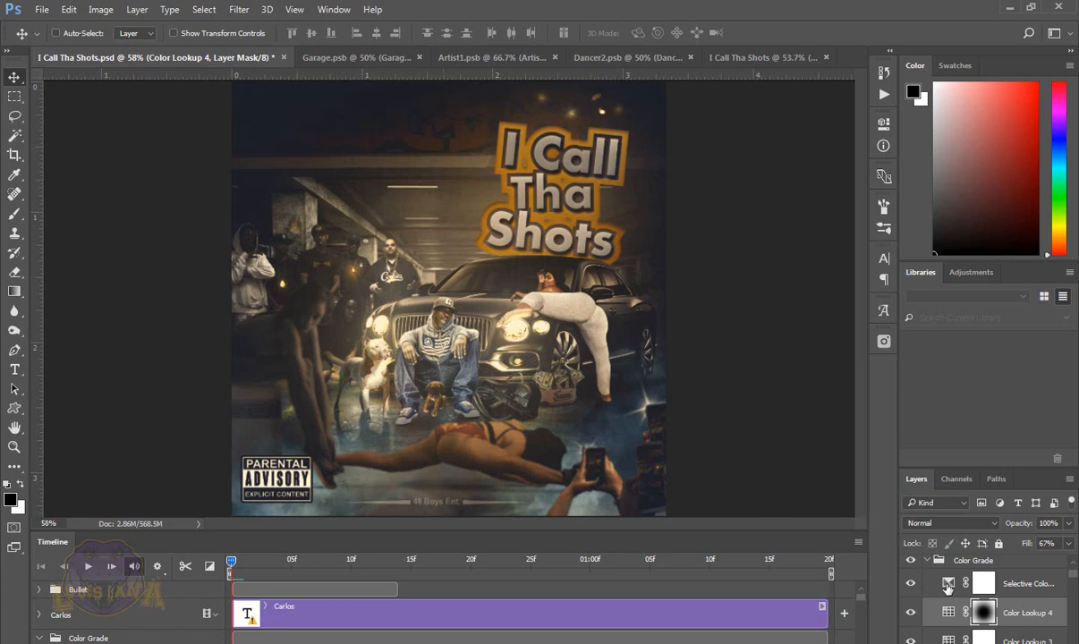
{"action": "double_click", "coordinate": [947, 585]}
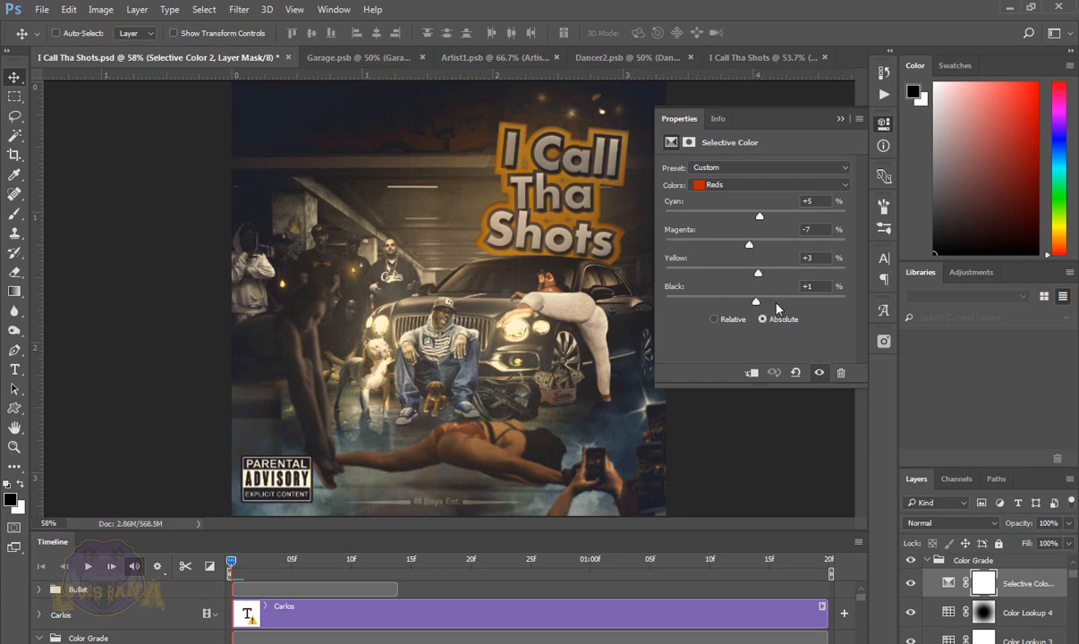
{"action": "left_click", "coordinate": [884, 128]}
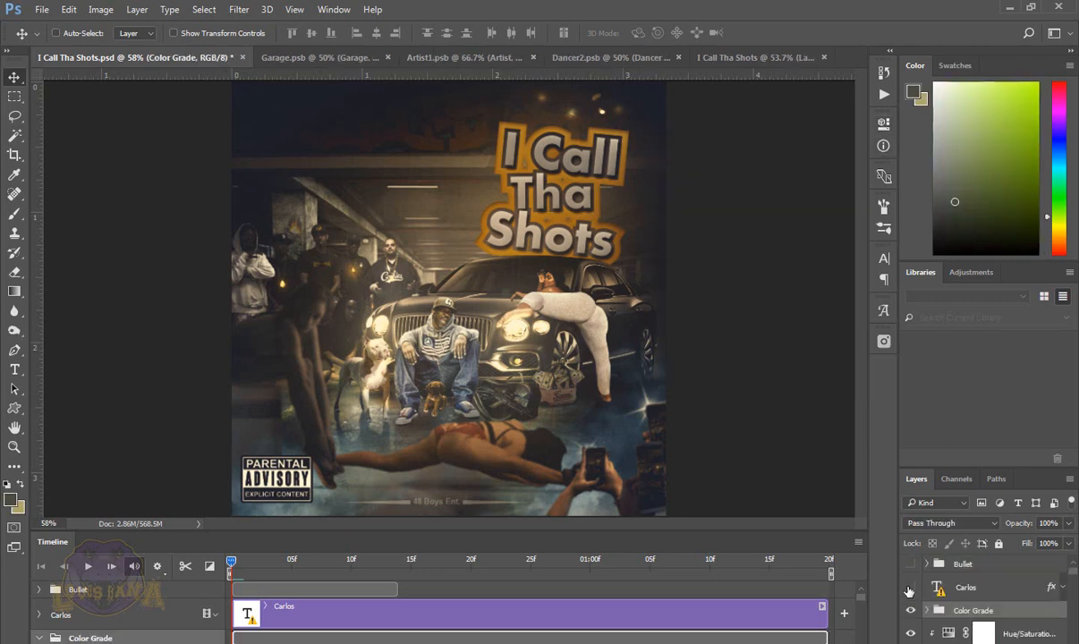
Step: Show the artist-name text layer and the Bullet group above the Color Grade group
{"action": "left_click", "coordinate": [910, 588]}
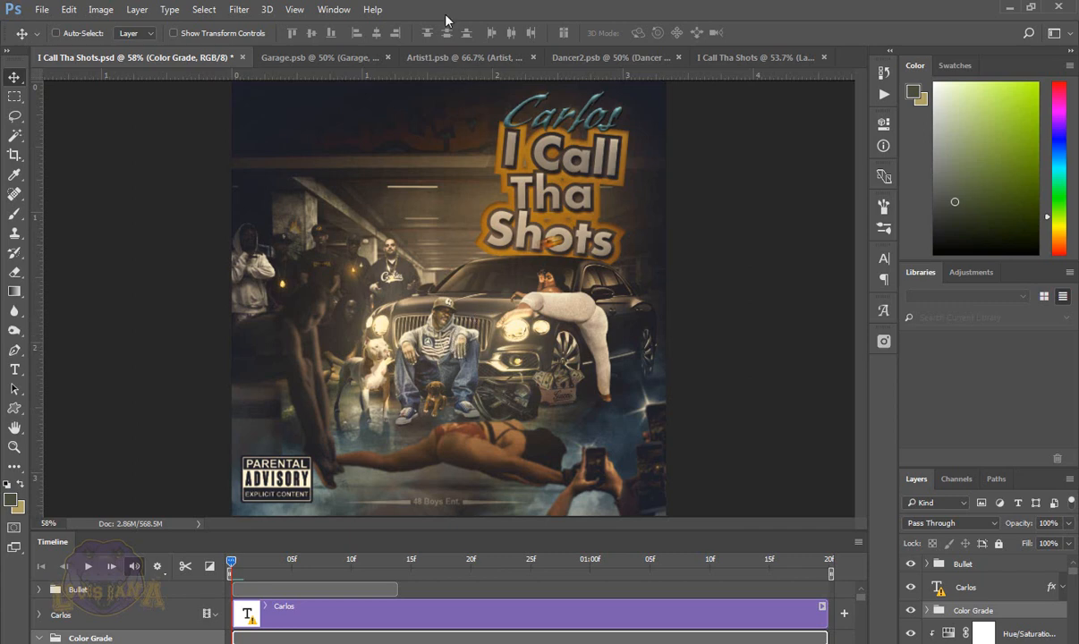
Step: Play the rendered I Call Tha Shots video document and compare its dancer with the source dance video
{"action": "left_click", "coordinate": [696, 54]}
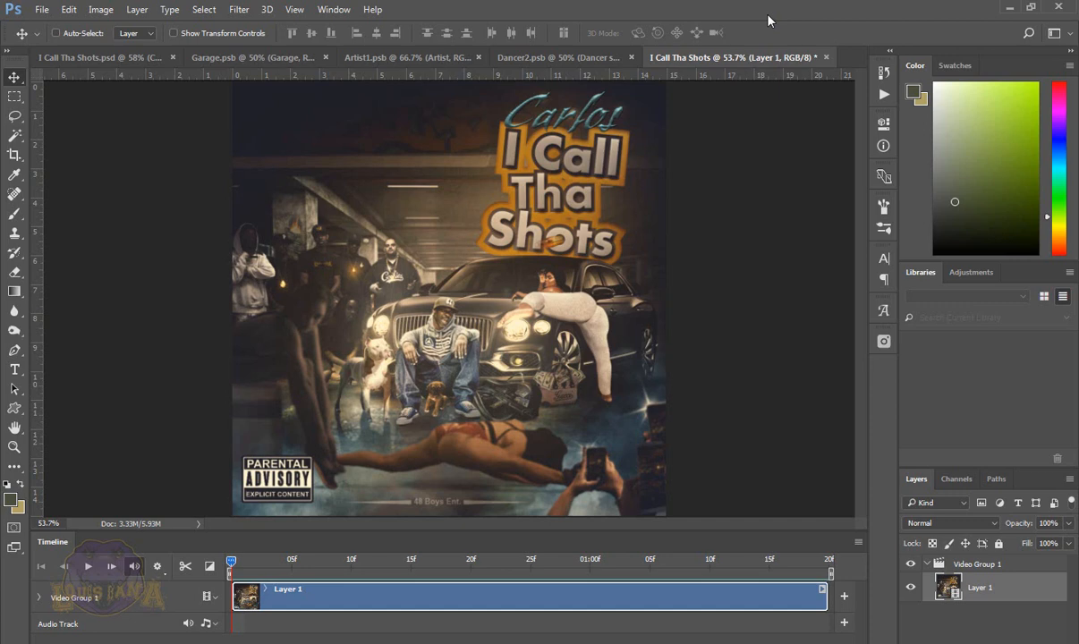
{"action": "key", "text": "space"}
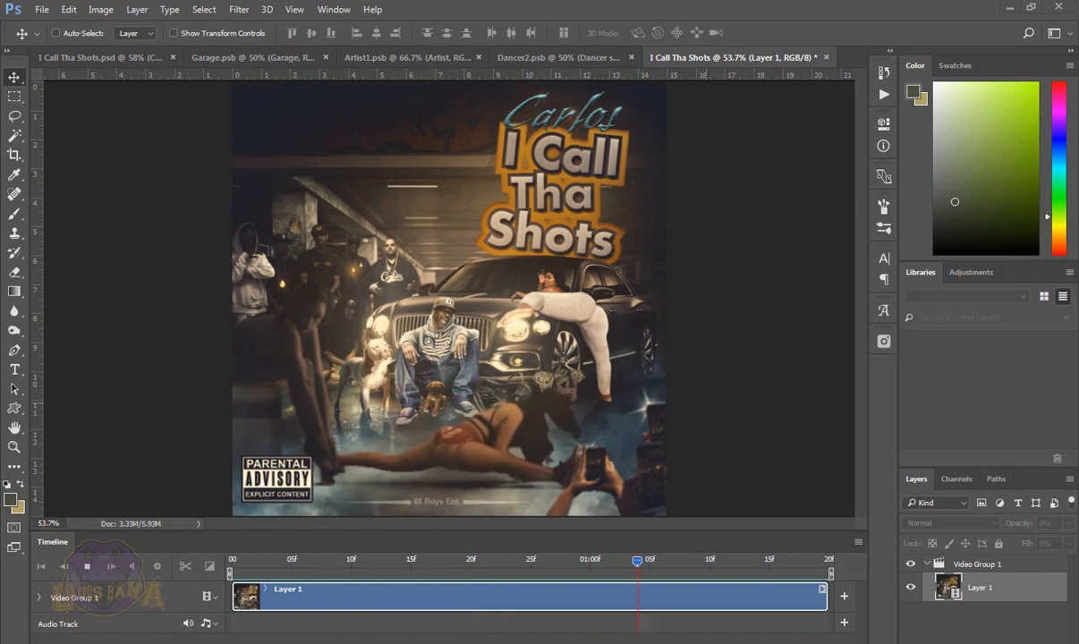
{"action": "left_click_drag", "start_coordinate": [1078, 177], "coordinate": [448, 96]}
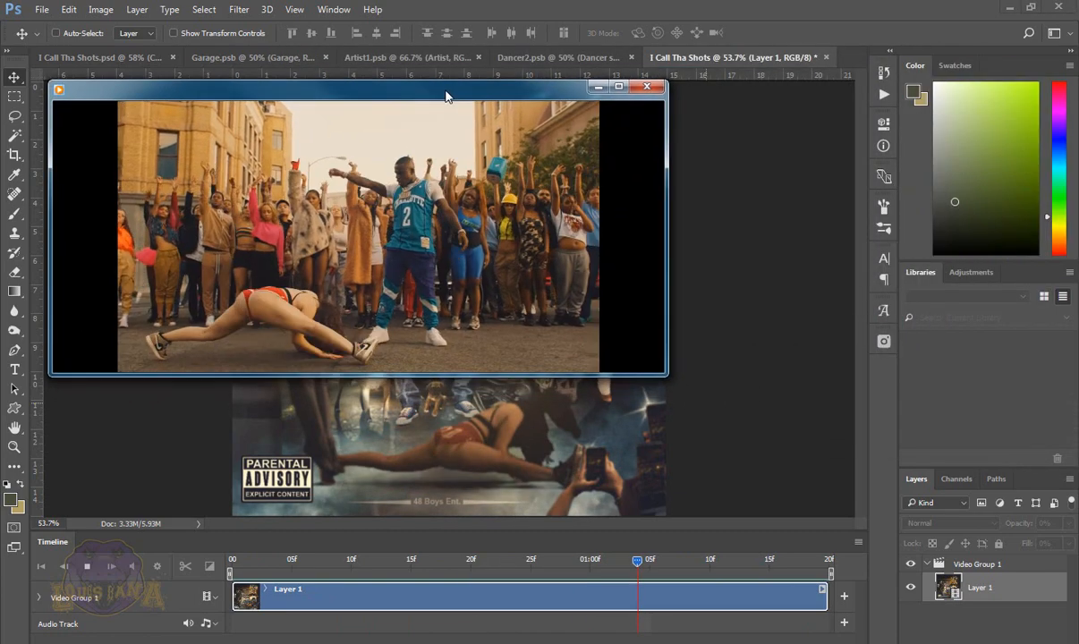
{"action": "left_click", "coordinate": [794, 33]}
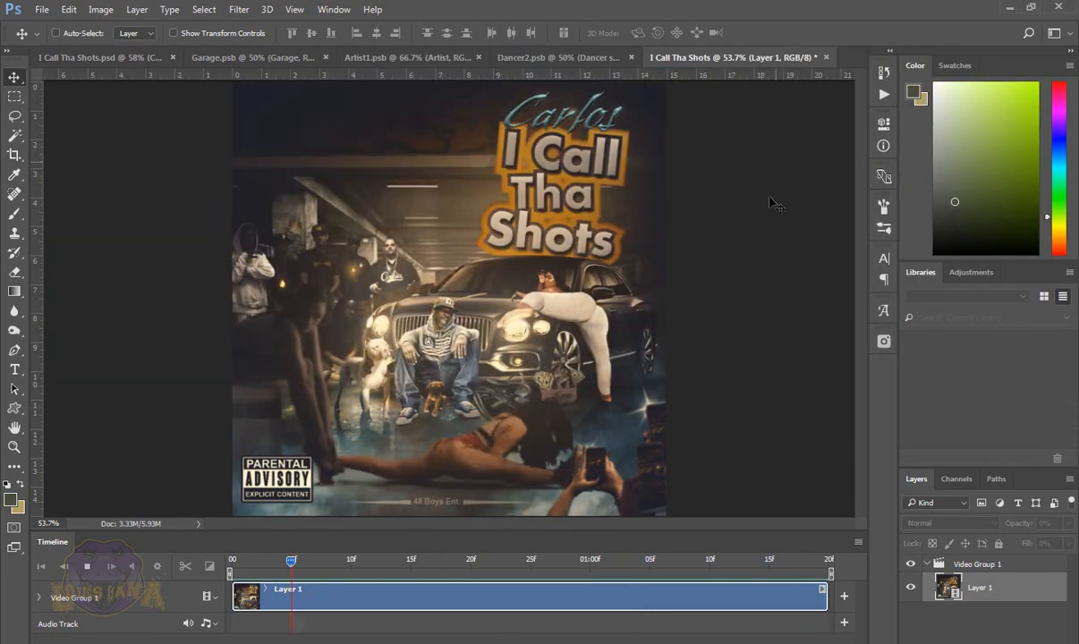